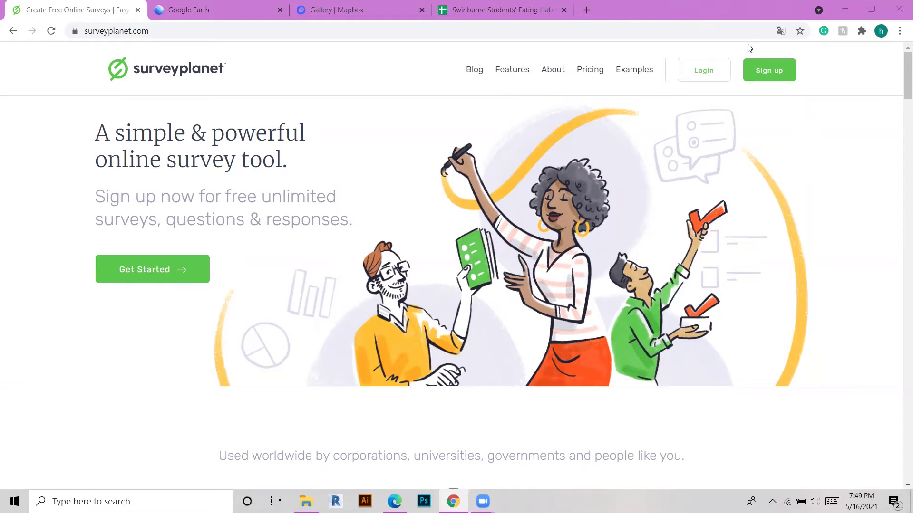
- Enter the survey workspace and create a survey titled "Test" with email set to Required and the welcome message "Welcome"
left_click(763, 79)
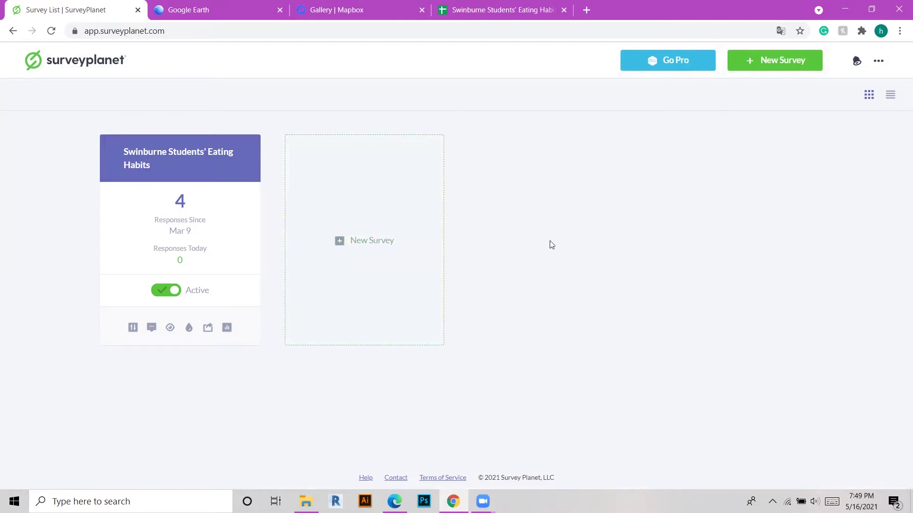
left_click(366, 247)
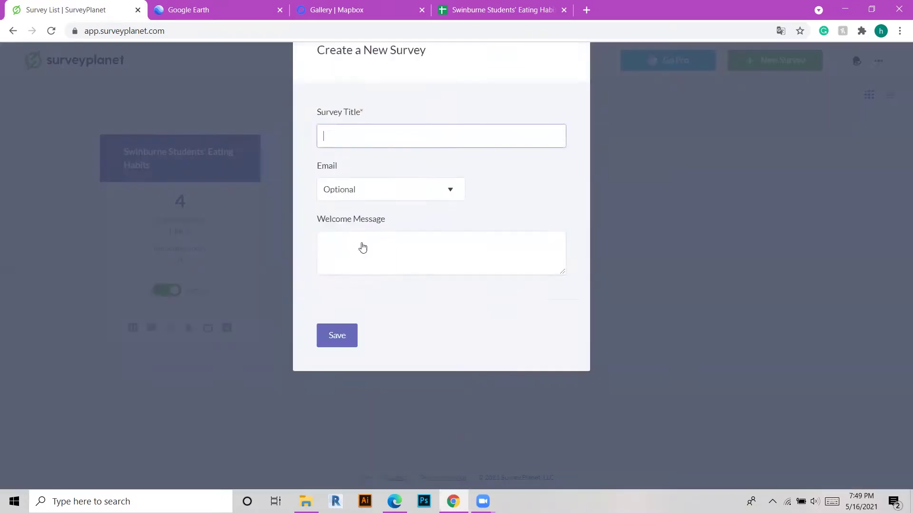
left_click(462, 183)
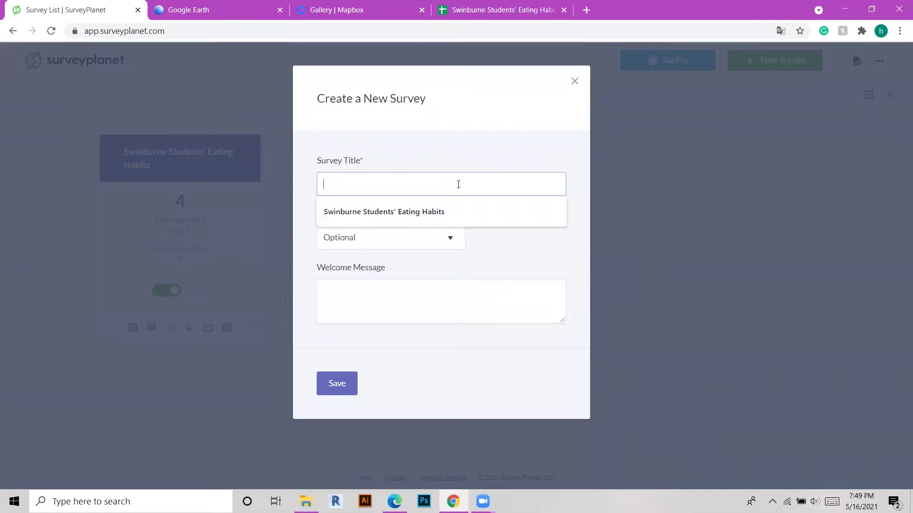
type("Test")
left_click(404, 239)
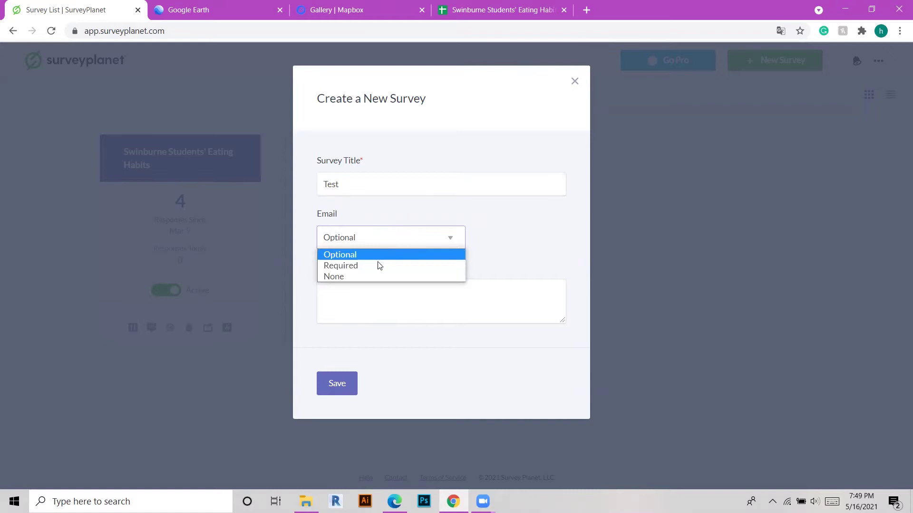
left_click(367, 267)
left_click(387, 290)
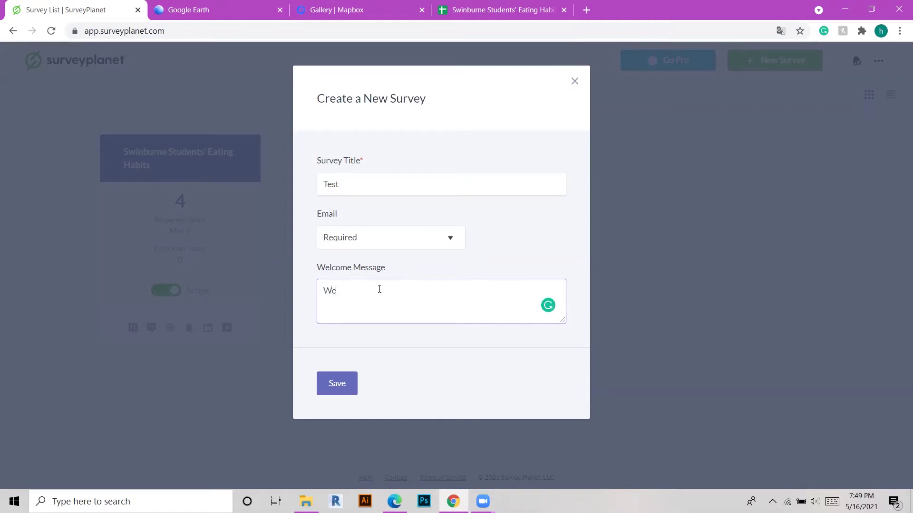
type("Welcome")
left_click(332, 383)
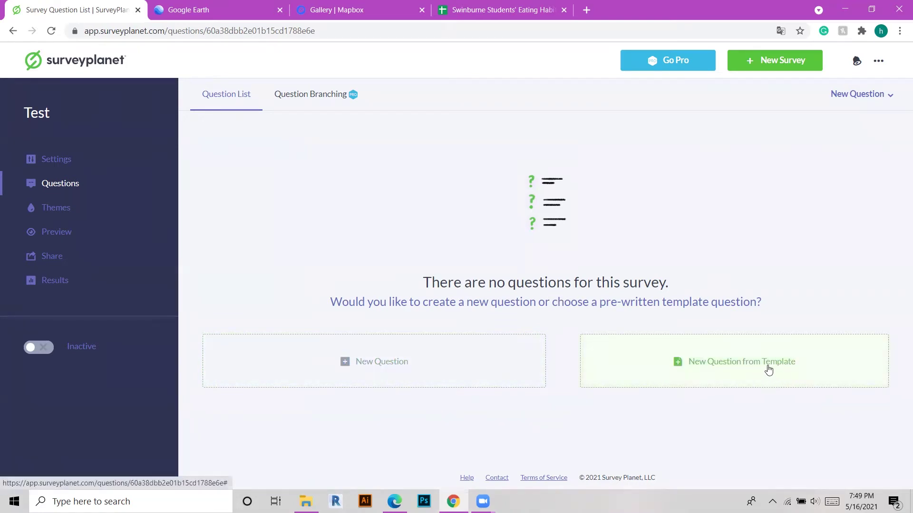
- Browse the pre-written Education template questions for K-12 Parent Feedback (School)
left_click(769, 371)
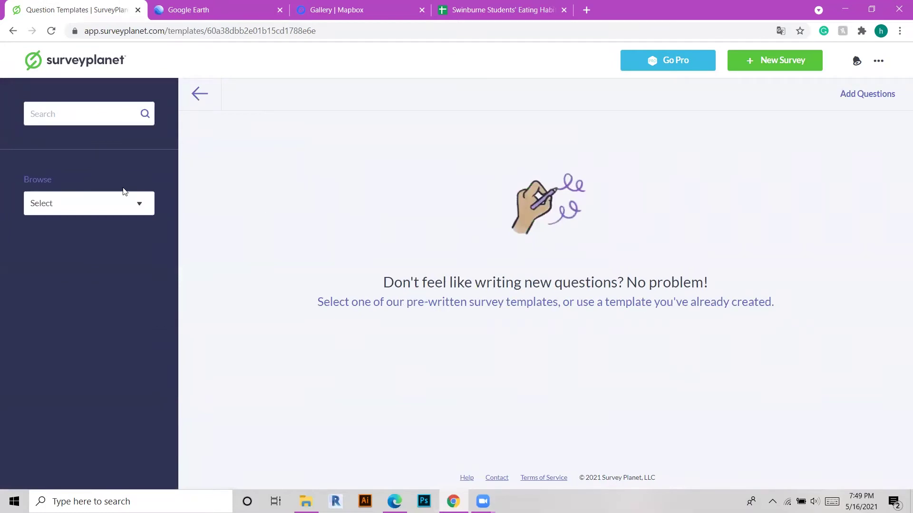
left_click(121, 208)
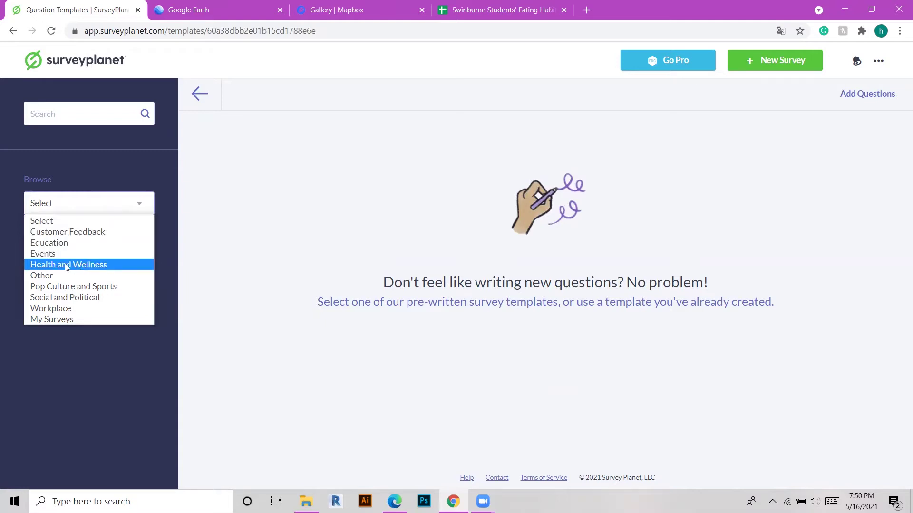
left_click(59, 242)
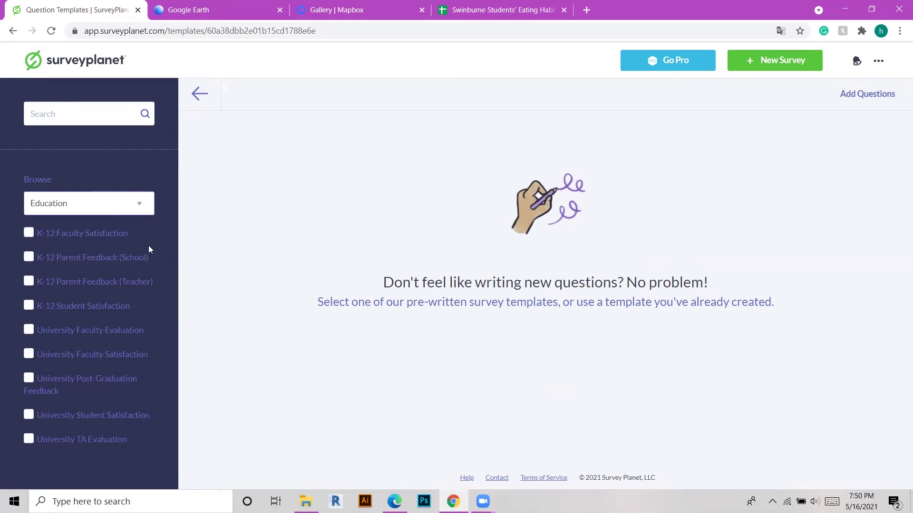
left_click(98, 264)
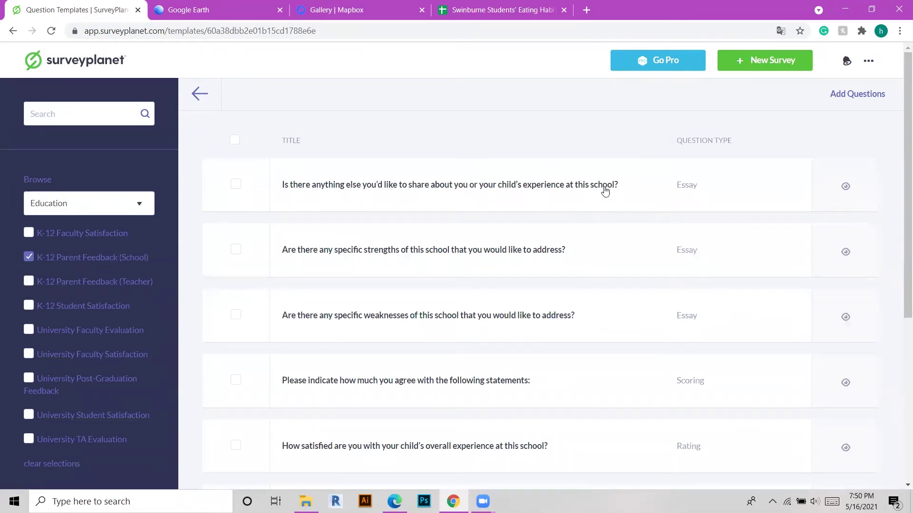
scroll(604, 191, "down", 1)
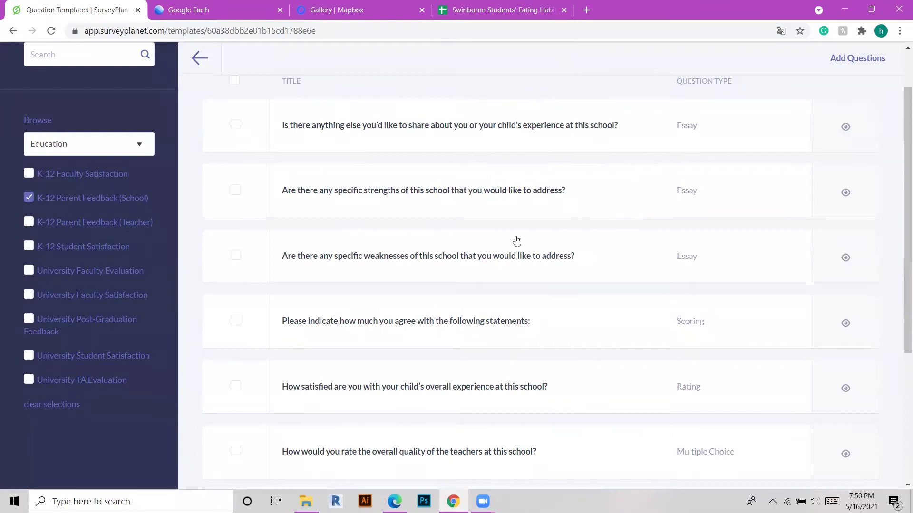
scroll(532, 233, "down", 4)
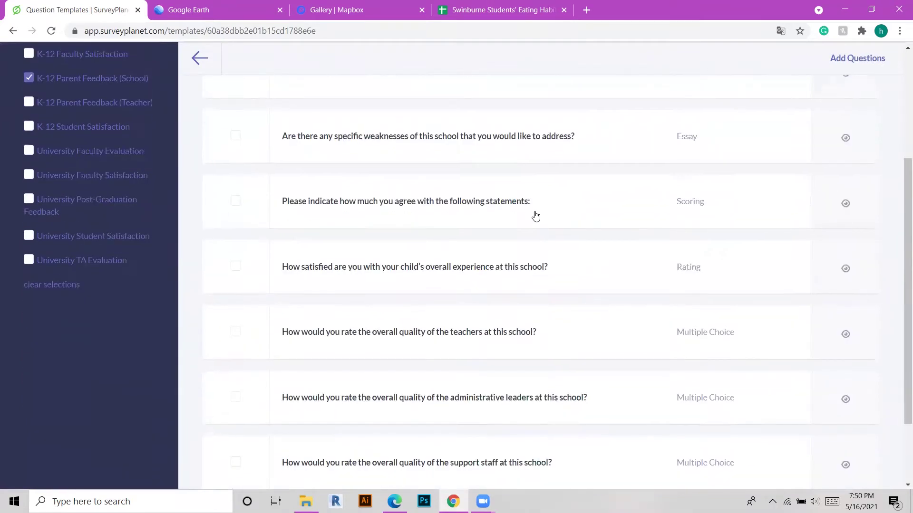
scroll(741, 304, "up", 6)
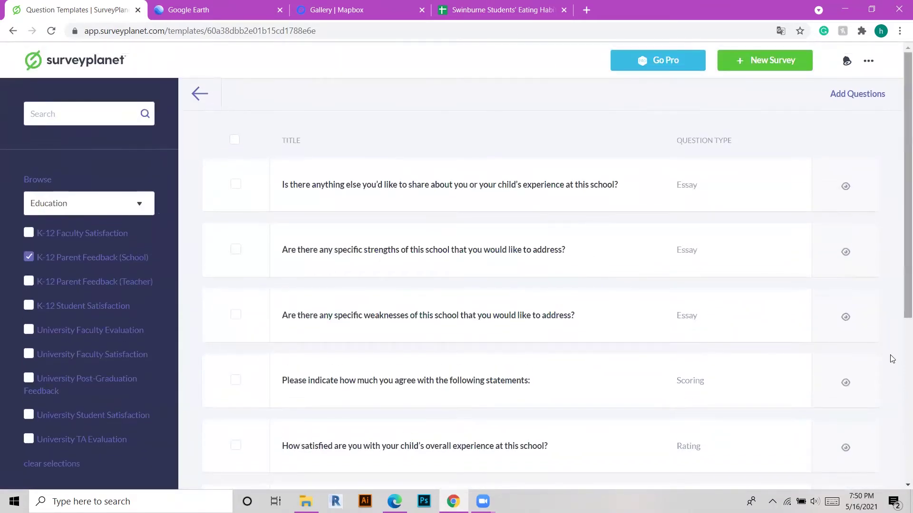
- Add the first eight K-12 Parent Feedback (School) template questions to the survey, leaving out the one on social development
left_click(876, 95)
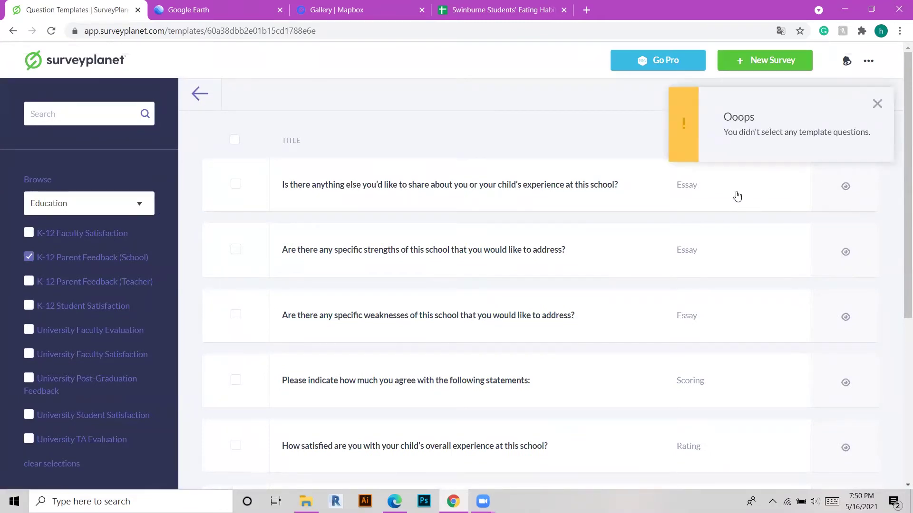
left_click(235, 186)
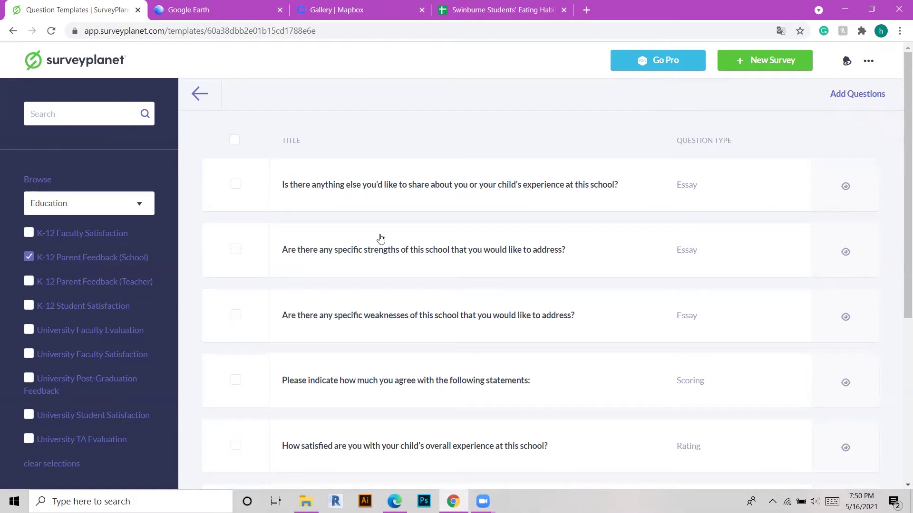
left_click(237, 256)
left_click(236, 315)
scroll(277, 316, "down", 4)
left_click(235, 202)
left_click(236, 267)
left_click(235, 332)
scroll(252, 350, "down", 2)
left_click(235, 303)
left_click(235, 369)
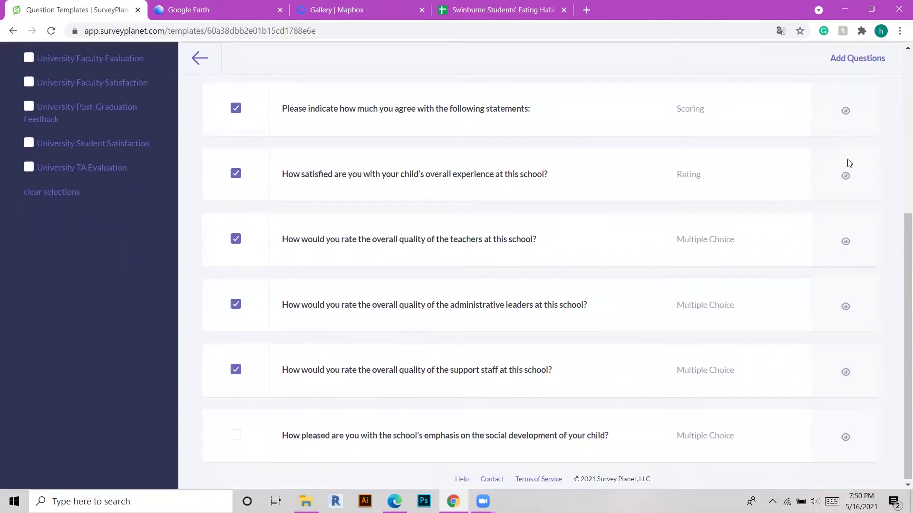
scroll(793, 162, "up", 6)
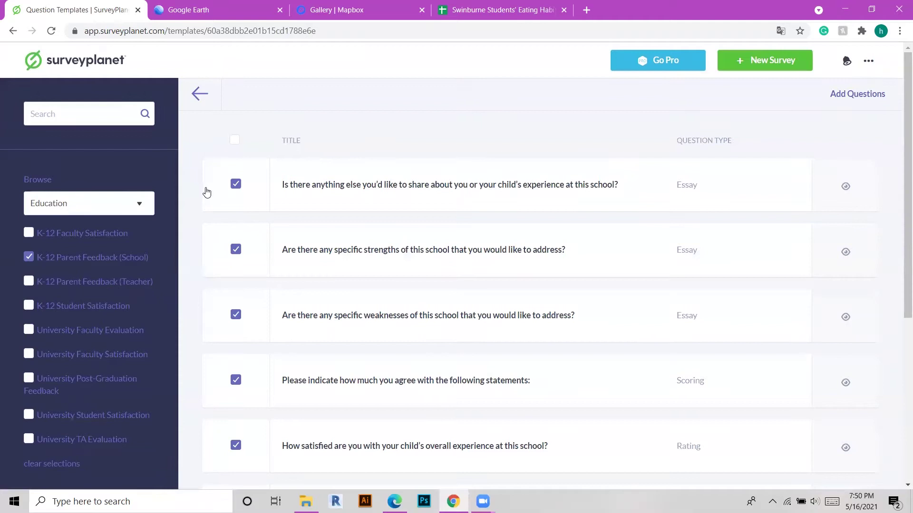
left_click(855, 94)
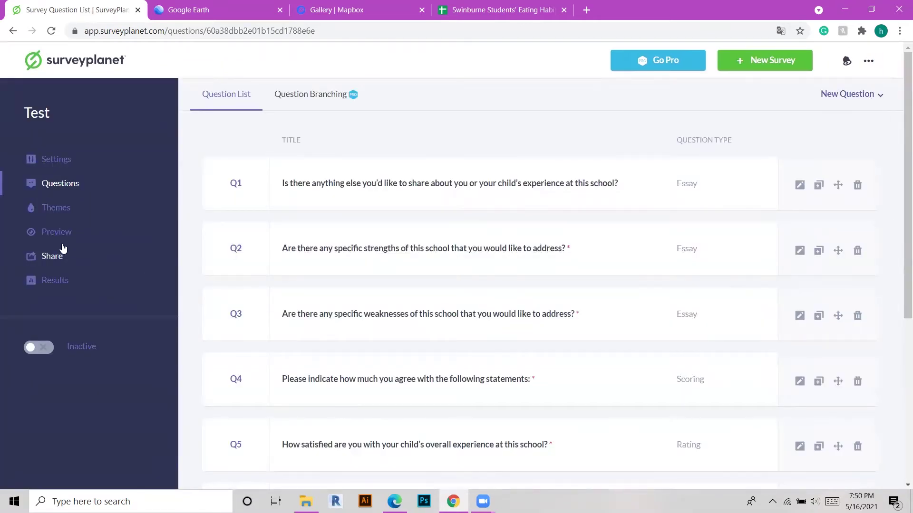
- Preview the Test survey in the desktop view, entering the respondent's email and beginning the survey to view its first question
left_click(56, 231)
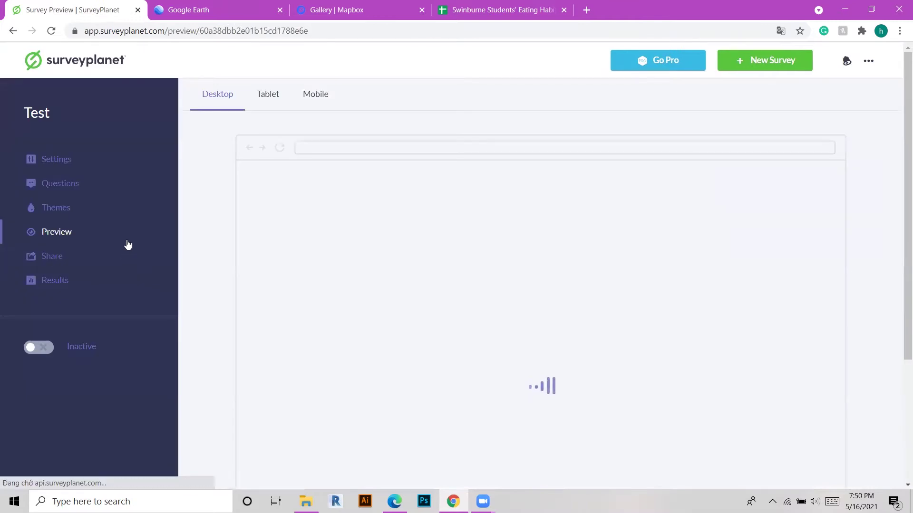
scroll(880, 198, "down", 3)
scroll(881, 198, "up", 3)
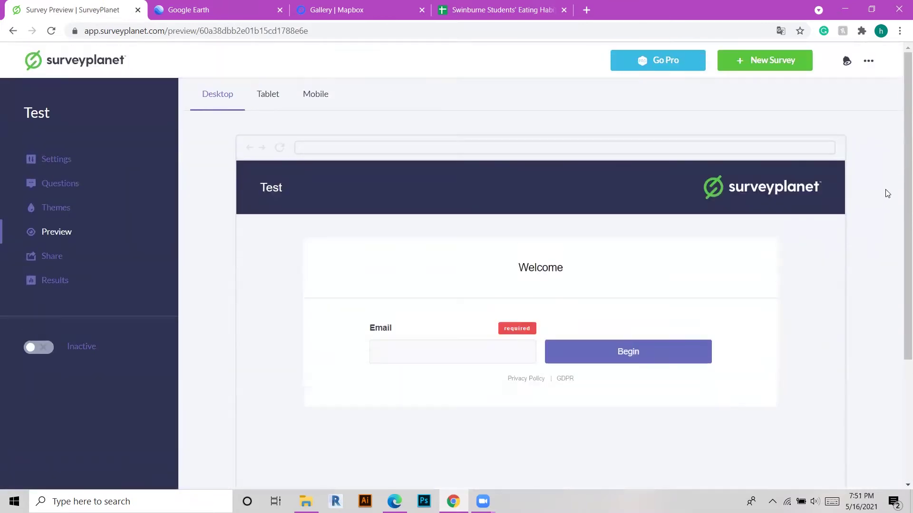
left_click(416, 355)
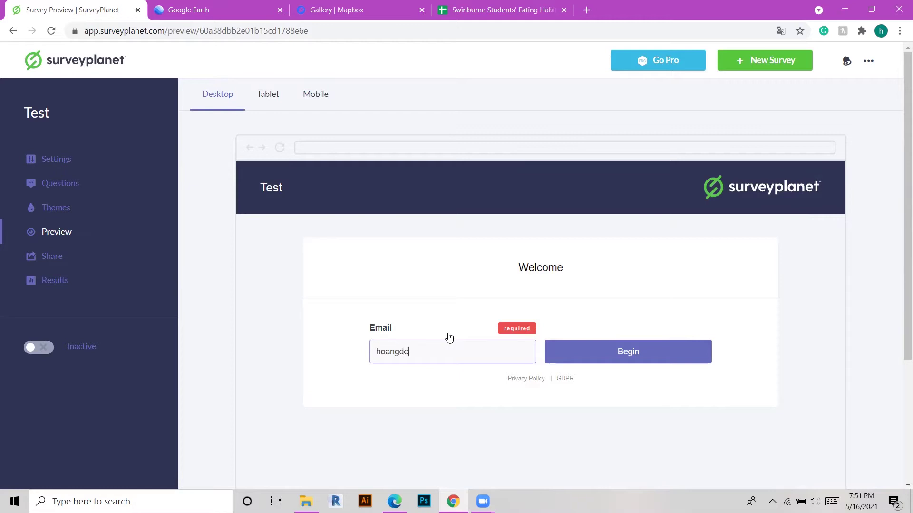
type("@gmail.com")
left_click(664, 357)
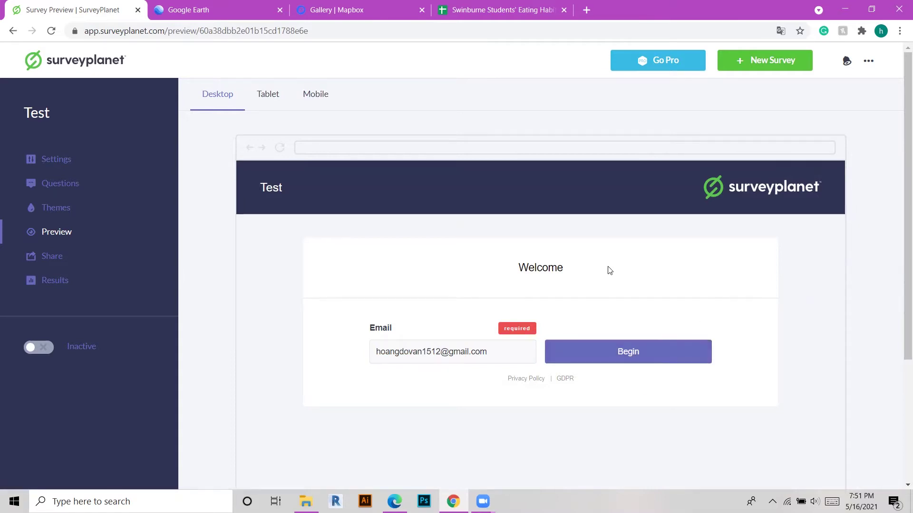
left_click(582, 357)
scroll(342, 193, "up", 1)
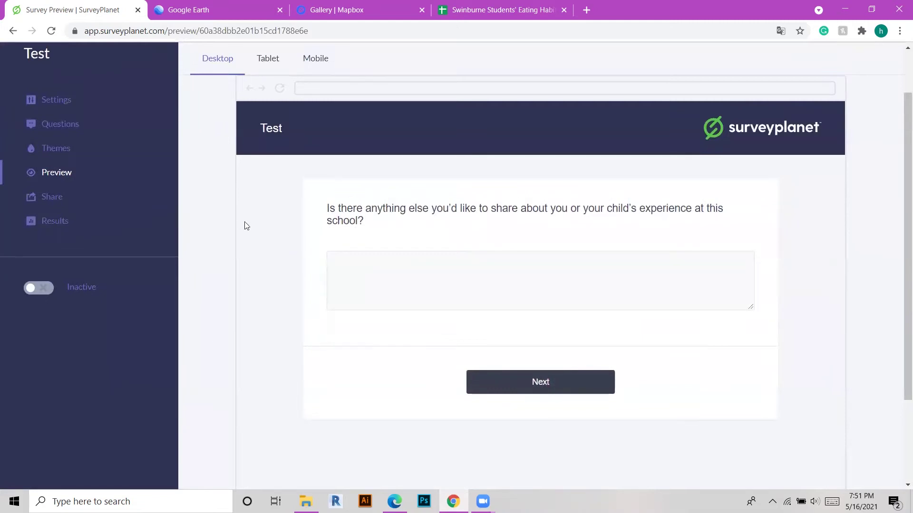
- Activate the Test survey for sharing and copy its direct link
left_click(58, 222)
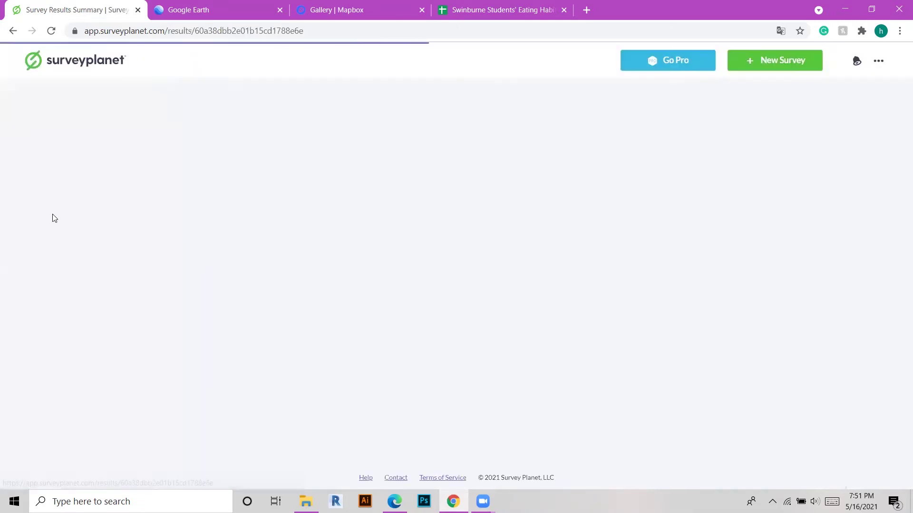
left_click(79, 264)
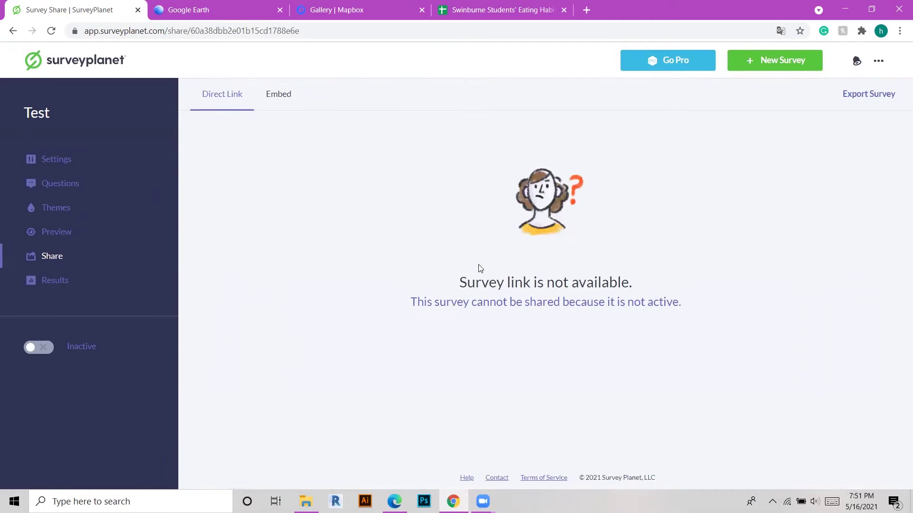
left_click(54, 347)
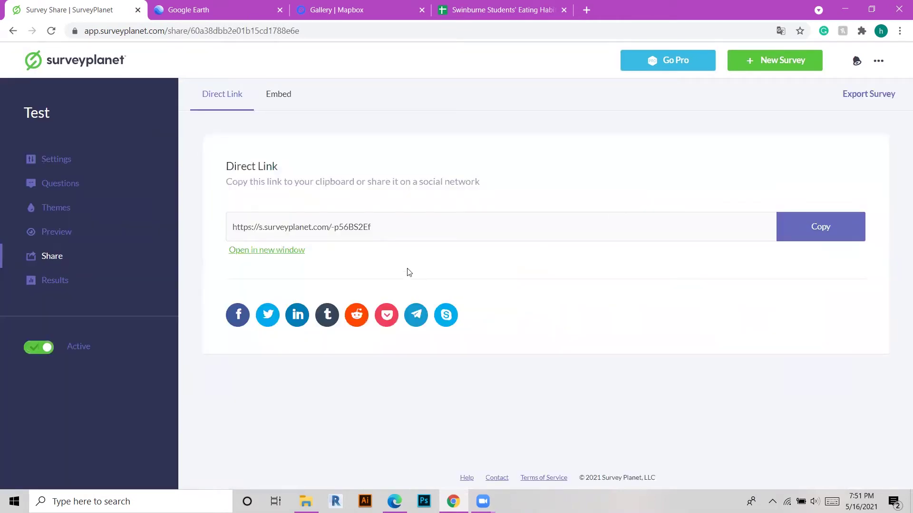
left_click(827, 230)
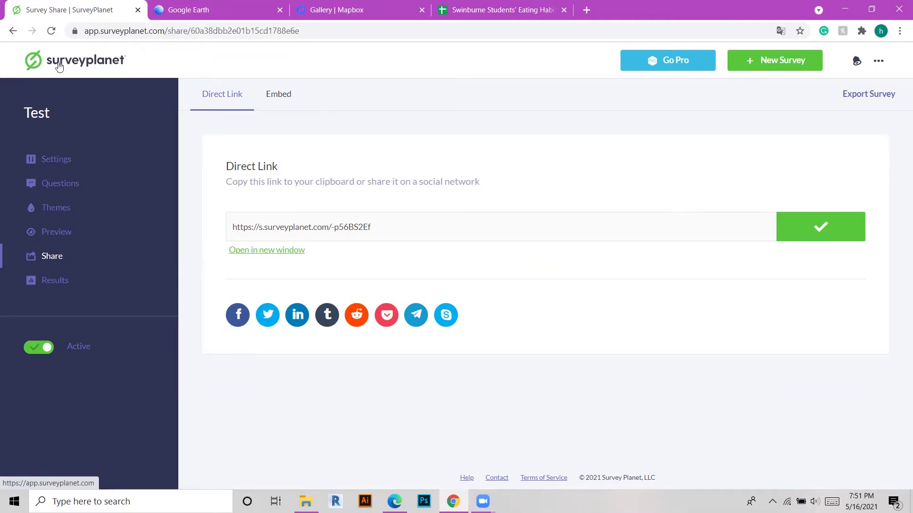
- Go back to the list of all surveys
left_click(12, 30)
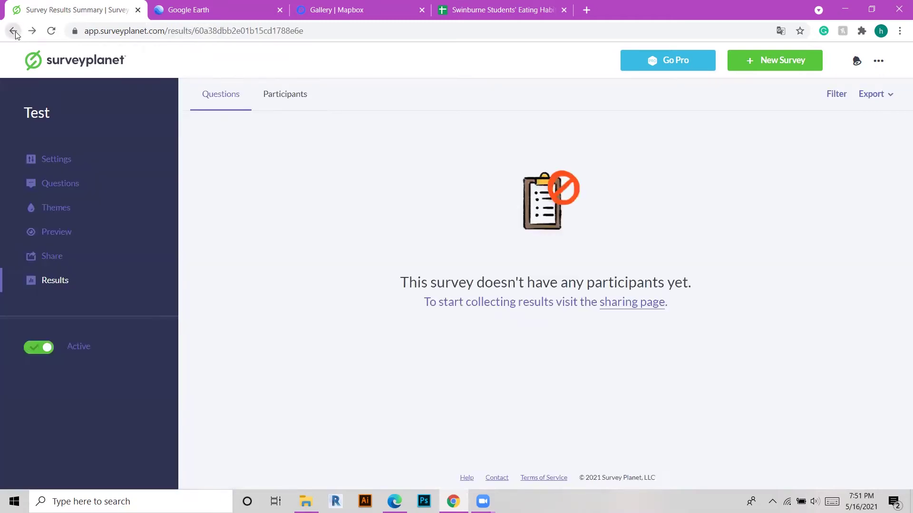
left_click(13, 31)
left_click(13, 30)
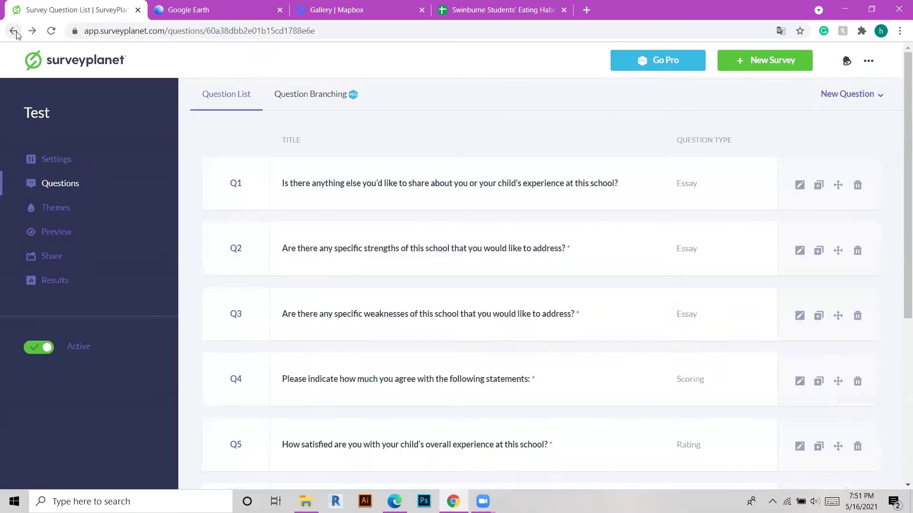
left_click(13, 31)
left_click(13, 31)
left_click(13, 30)
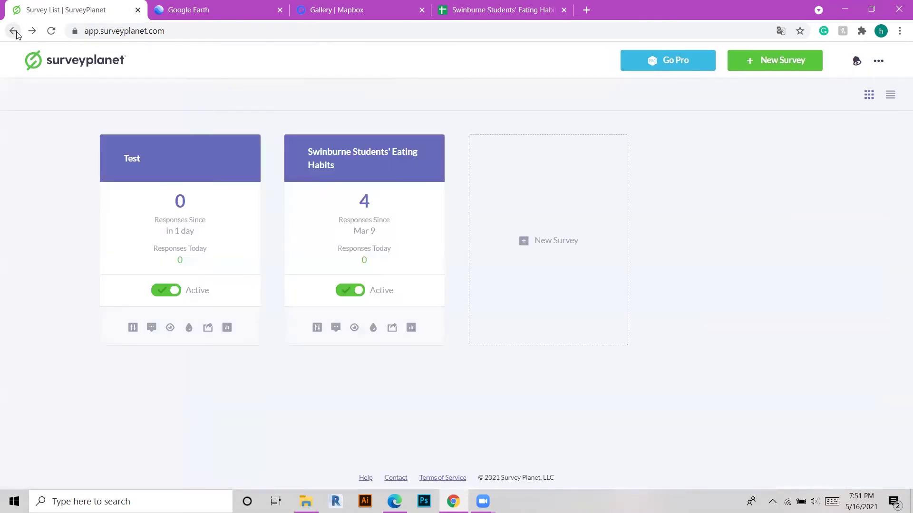
- Create a survey titled "Test 2" with email set to Optional and the welcome message "Welcome second time"
left_click(564, 240)
left_click(397, 189)
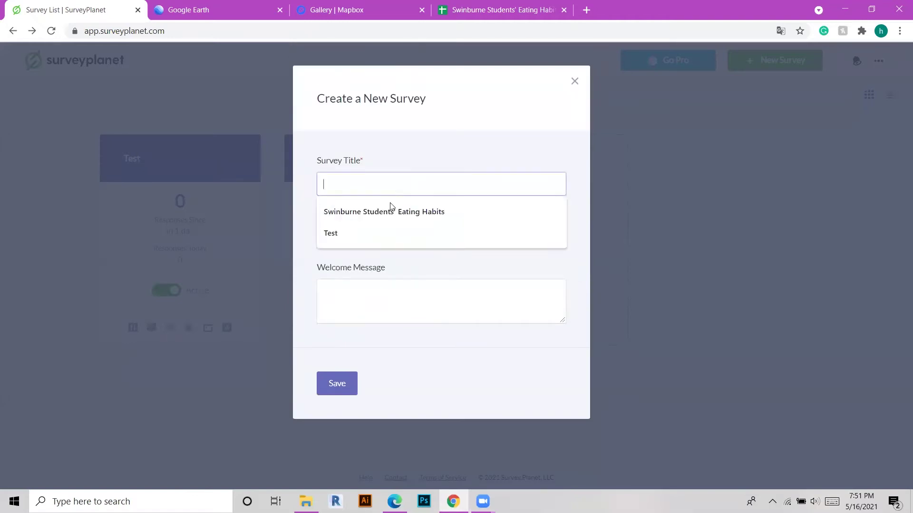
left_click(353, 232)
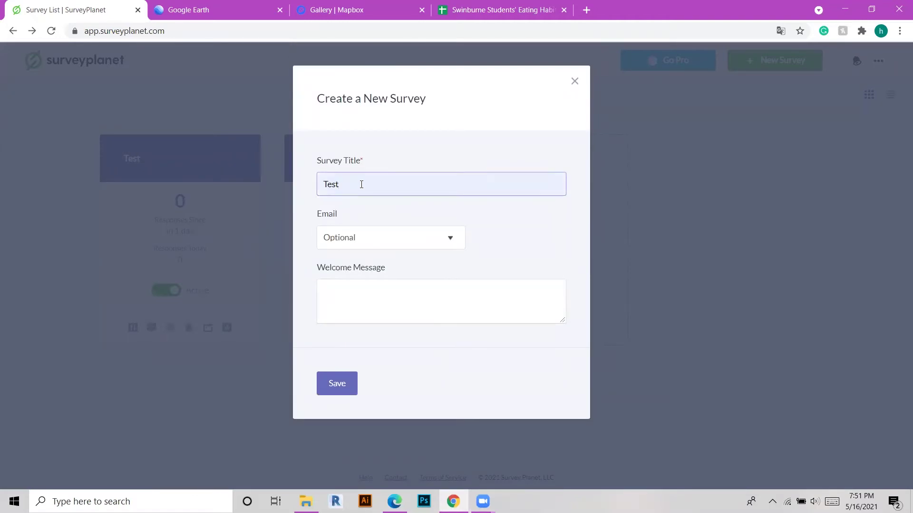
type("2")
left_click(377, 240)
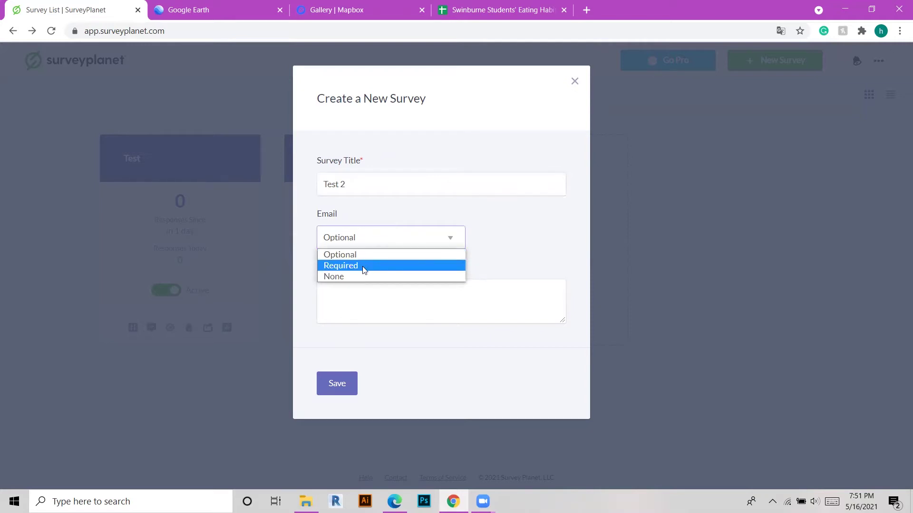
left_click(385, 255)
left_click(387, 292)
type("Welcome second time")
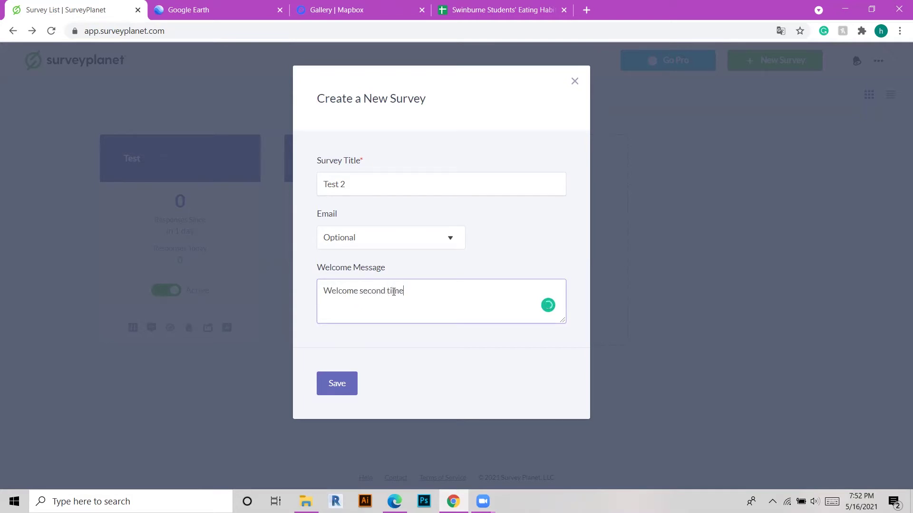
left_click(336, 383)
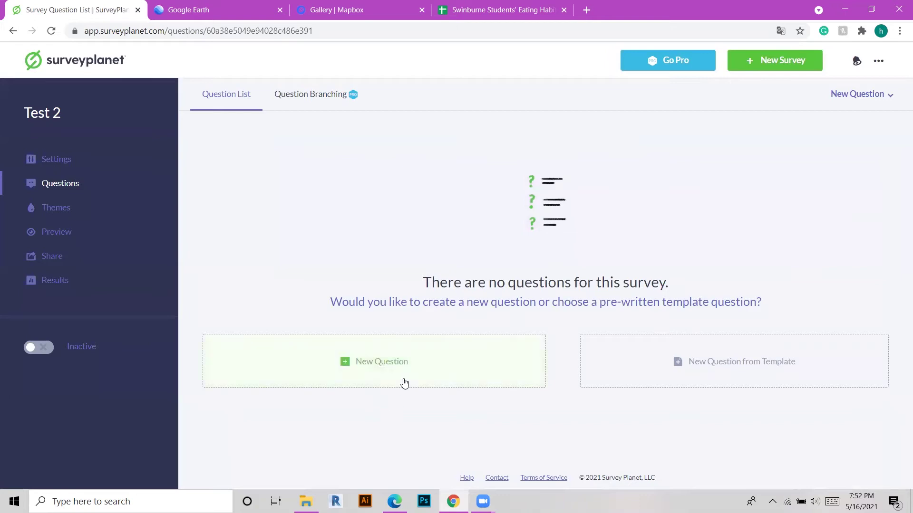
- Create a required question titled "Test 2 title" and set its question type to Essay
left_click(371, 369)
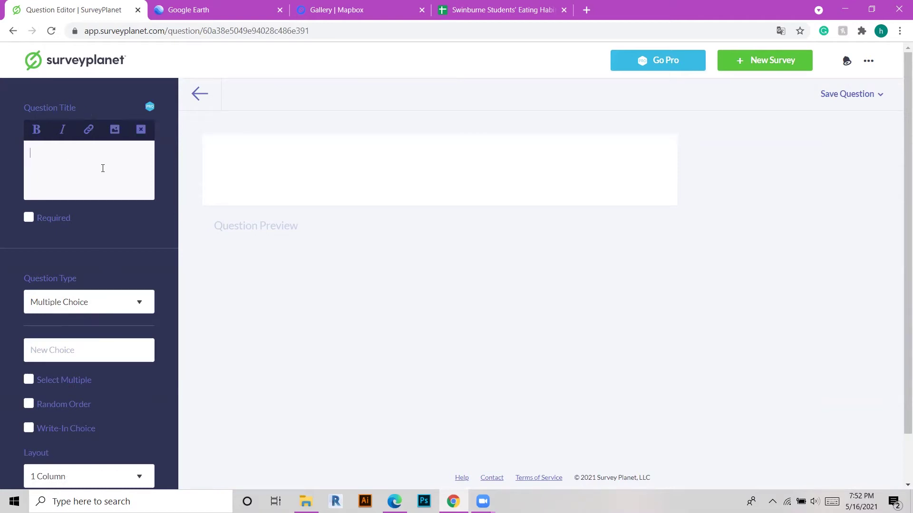
type("Test 2 title")
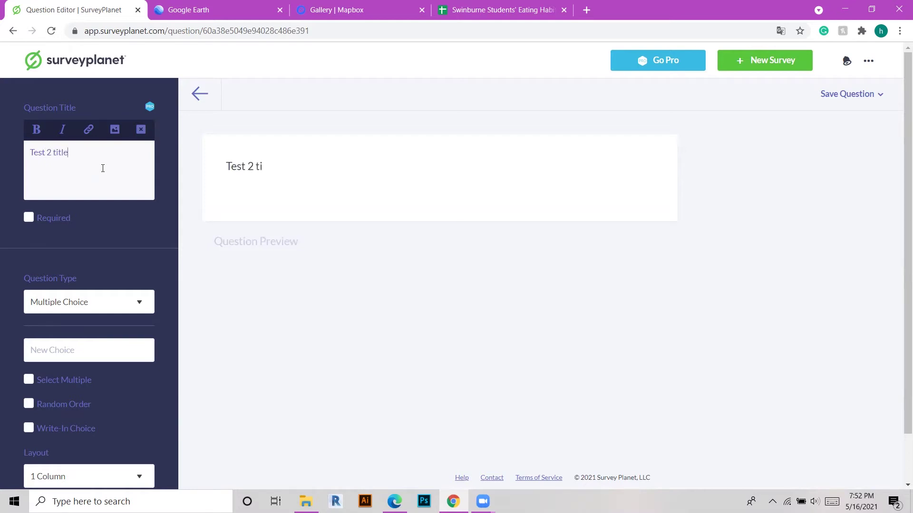
left_click(29, 218)
left_click(92, 300)
left_click(121, 287)
left_click(90, 306)
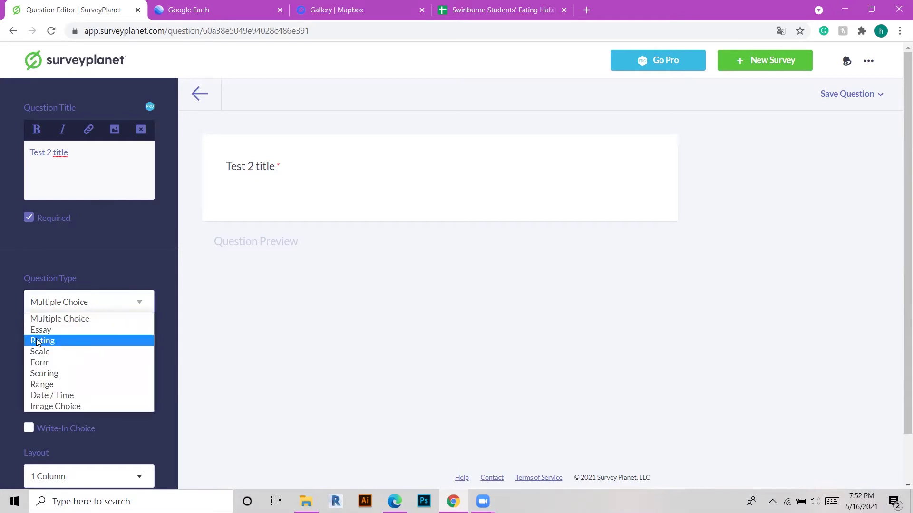
left_click(48, 332)
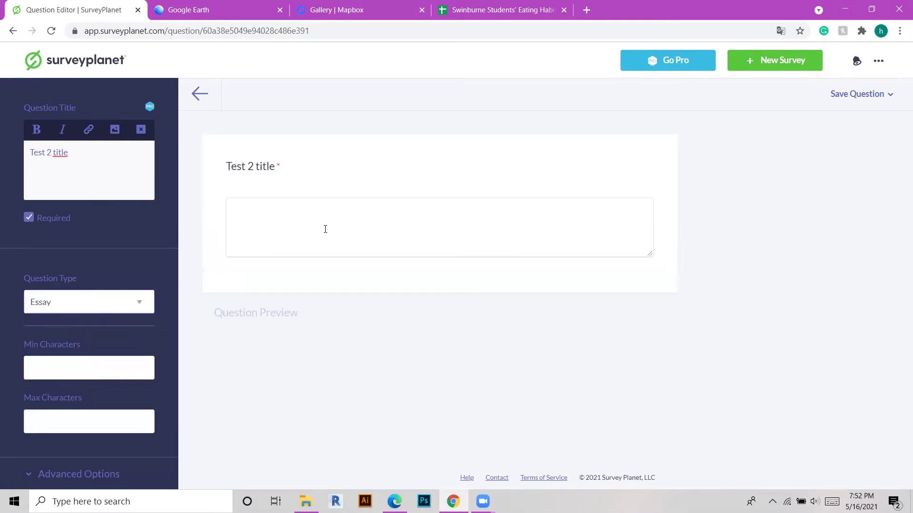
- Try out the essay answer box in the question preview with sample text and clear it
left_click(277, 219)
type("sdssdsd")
key("BackSpace")
key("BackSpace")
key("BackSpace")
key("BackSpace")
key("BackSpace")
- Set the essay question's minimum characters to 1
left_click(89, 363)
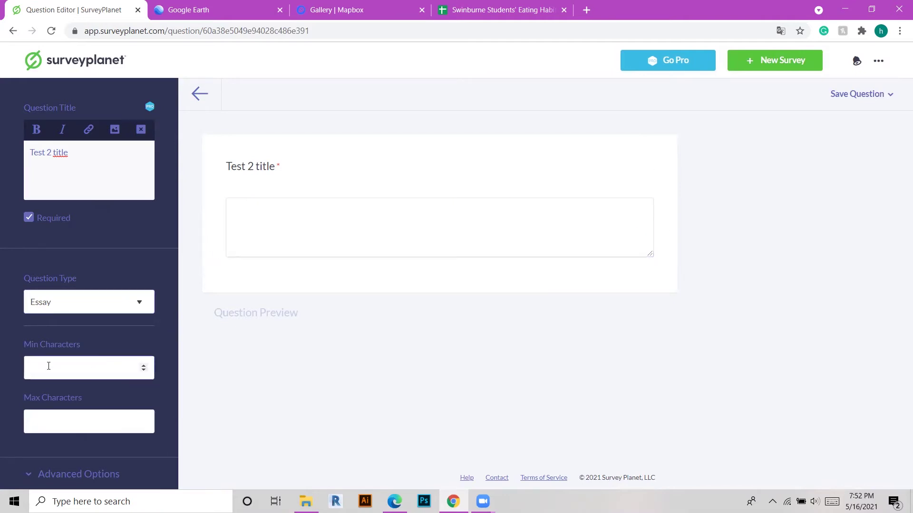
left_click(144, 366)
left_click(143, 365)
left_click(143, 366)
left_click(143, 366)
left_click(144, 372)
left_click(144, 372)
left_click(144, 371)
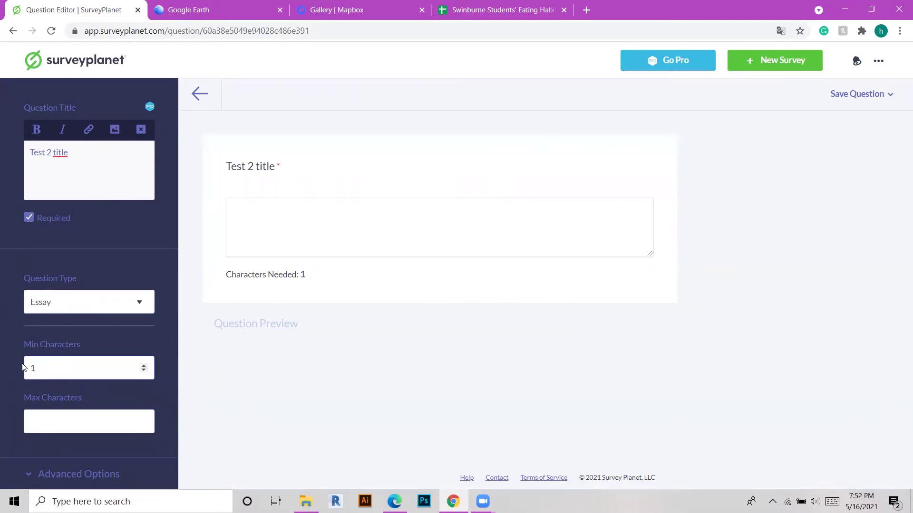
- Set the essay question's maximum characters to 29
left_click(102, 428)
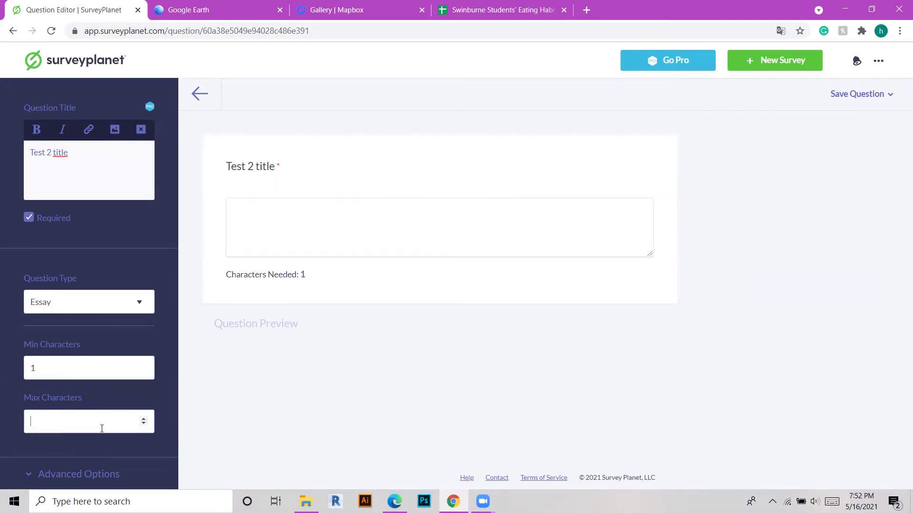
left_click(144, 420)
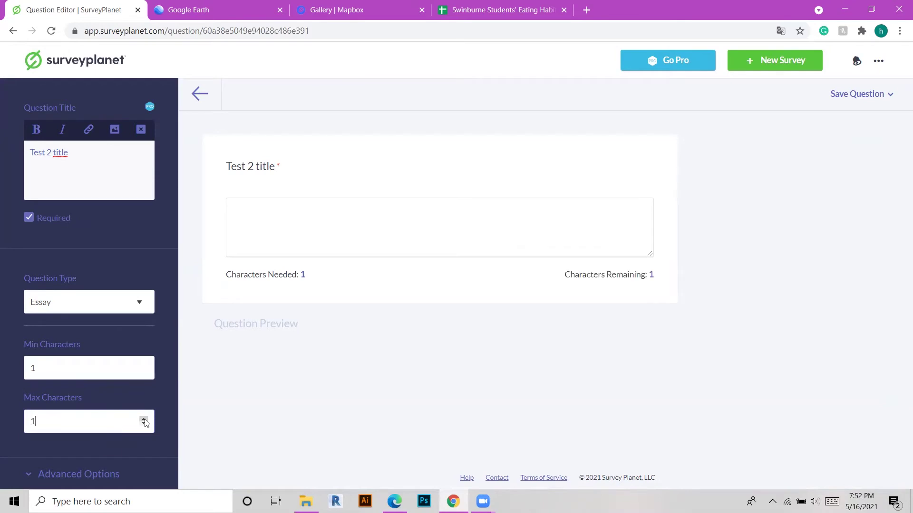
triple_click(144, 420)
triple_click(144, 420)
triple_click(144, 421)
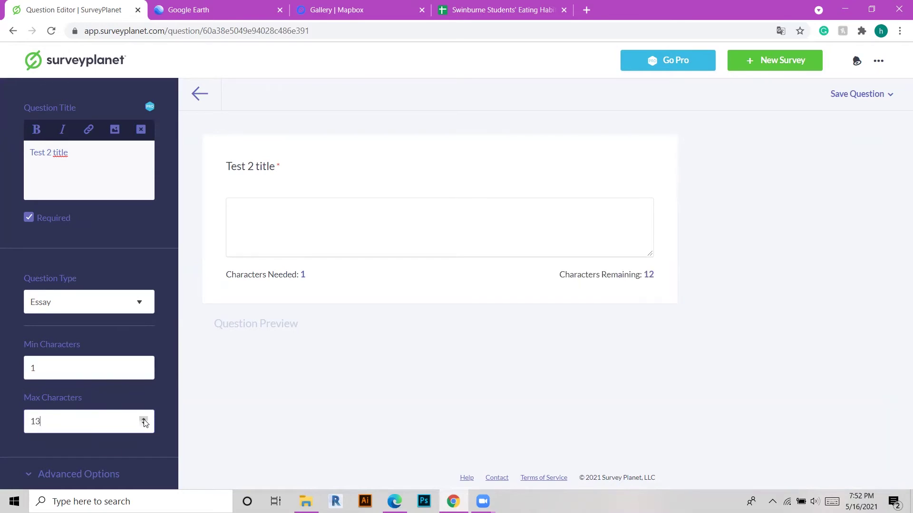
double_click(144, 420)
triple_click(144, 420)
triple_click(144, 420)
double_click(144, 420)
left_click(144, 420)
- Expand the essay question's advanced options and look over the available settings
scroll(86, 422, "down", 1)
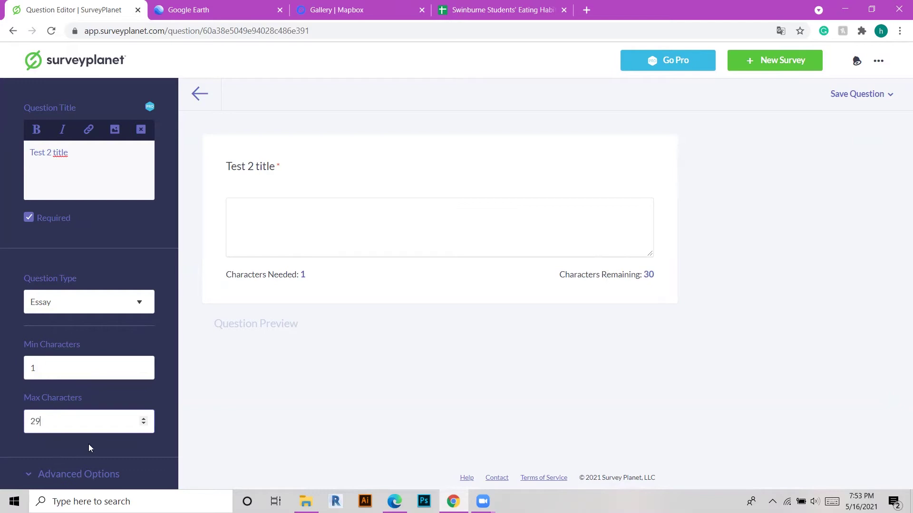
left_click(38, 474)
scroll(44, 469, "down", 2)
left_click(63, 412)
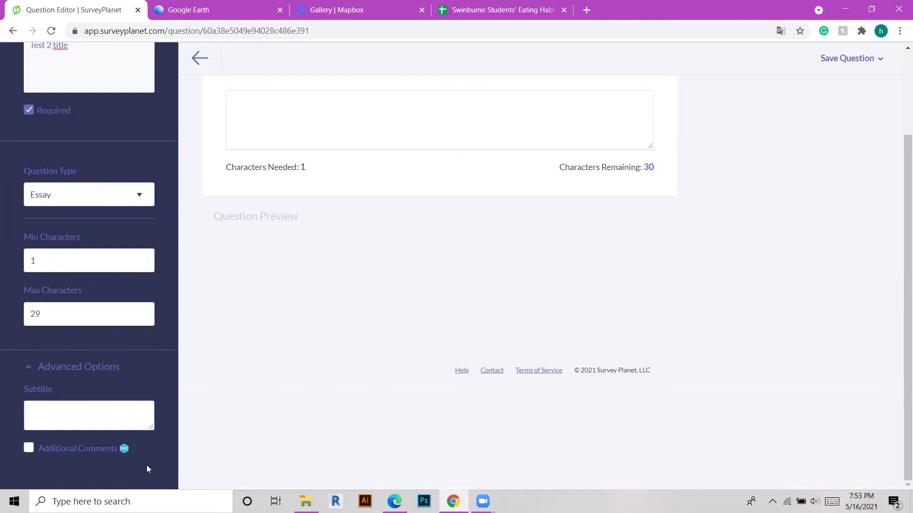
scroll(294, 405, "up", 3)
scroll(320, 408, "down", 2)
scroll(327, 405, "up", 2)
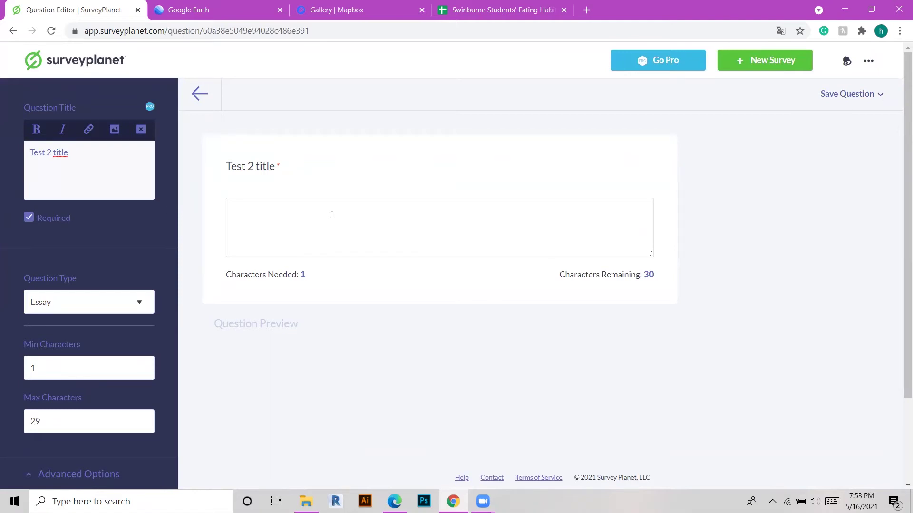
- Save the essay question and create a new required Multiple Choice question titled "Test 3"
left_click(878, 94)
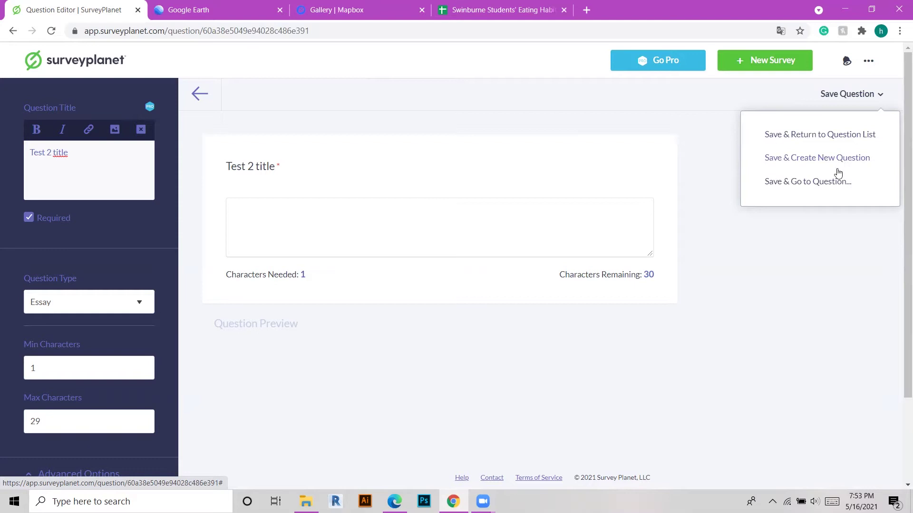
left_click(800, 162)
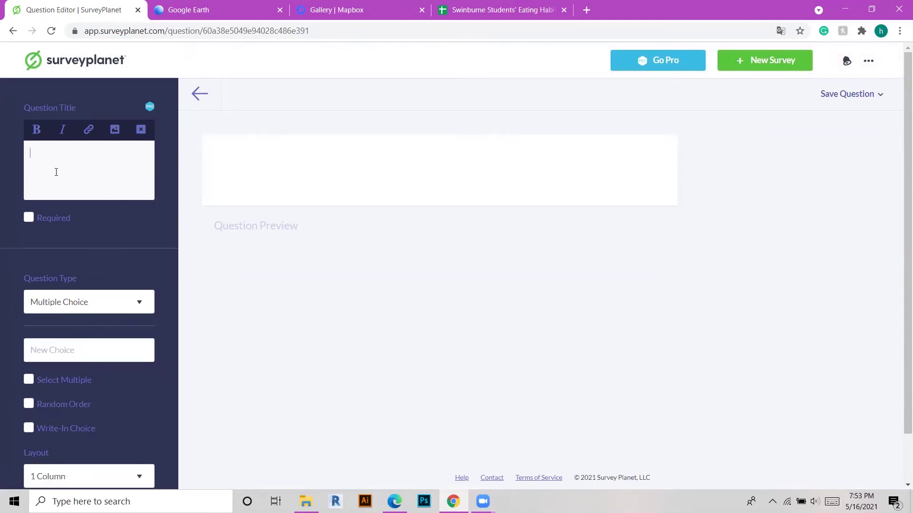
left_click(82, 187)
type("Test 3")
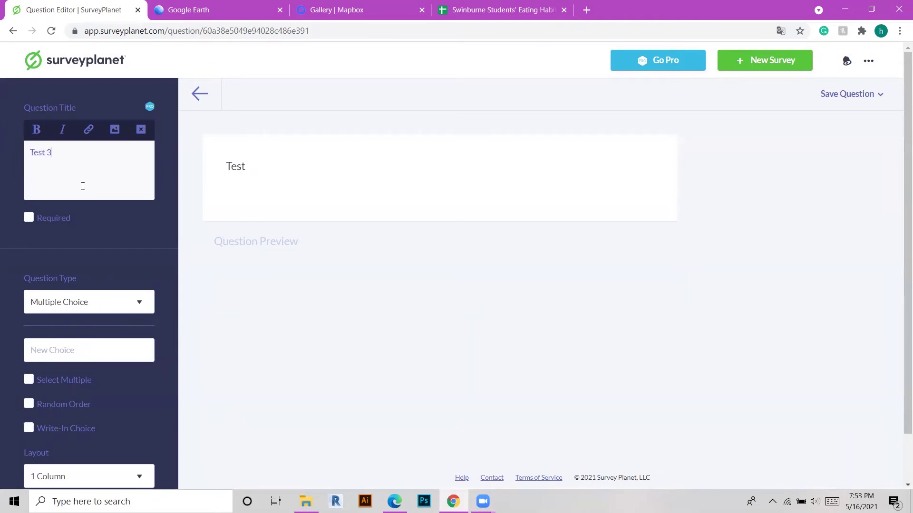
left_click(31, 225)
left_click(110, 305)
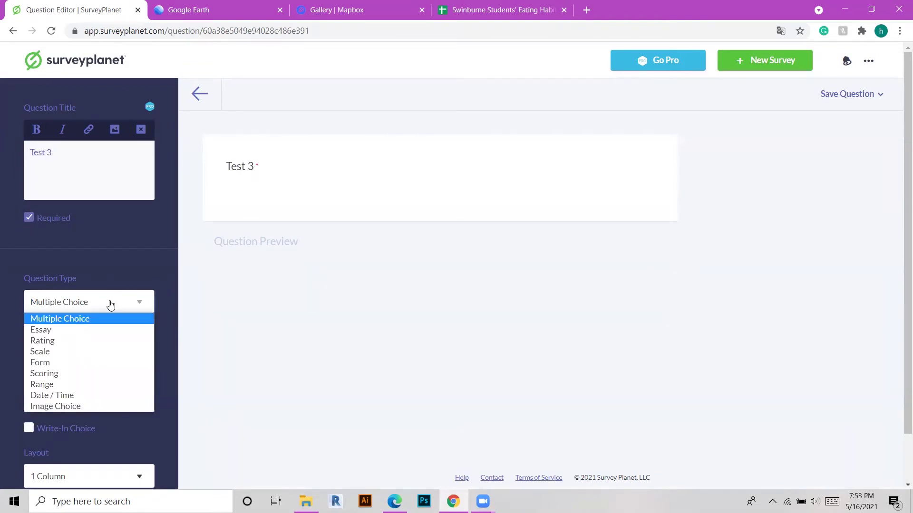
left_click(71, 318)
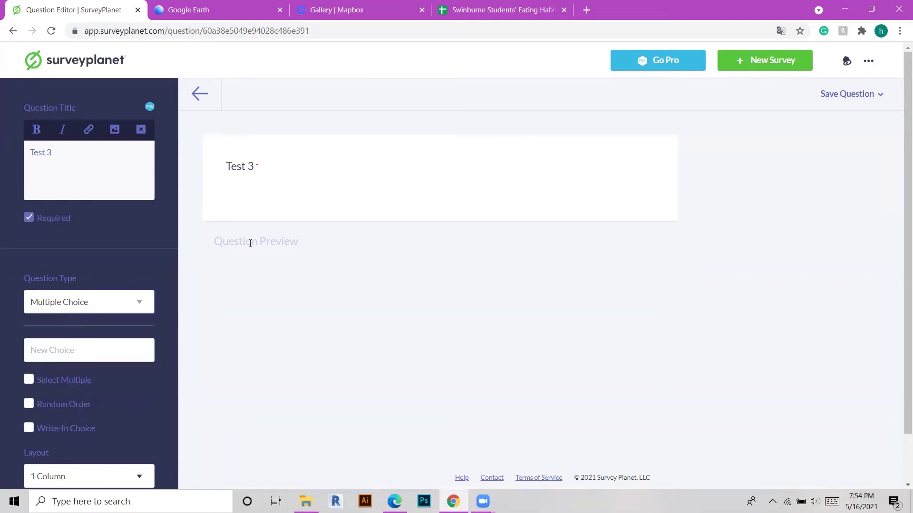
- Add the answer choices C1, C2, C3 and C4 to the Test 3 question
left_click(82, 353)
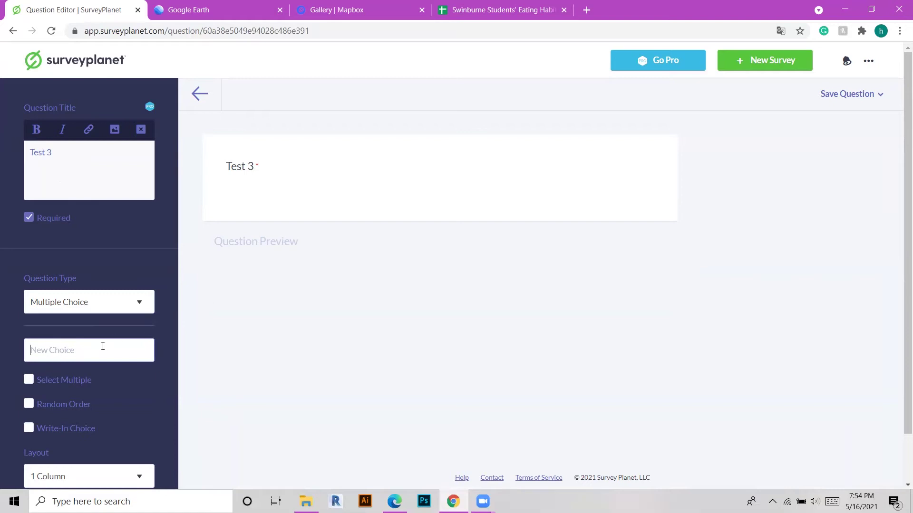
type("Ch")
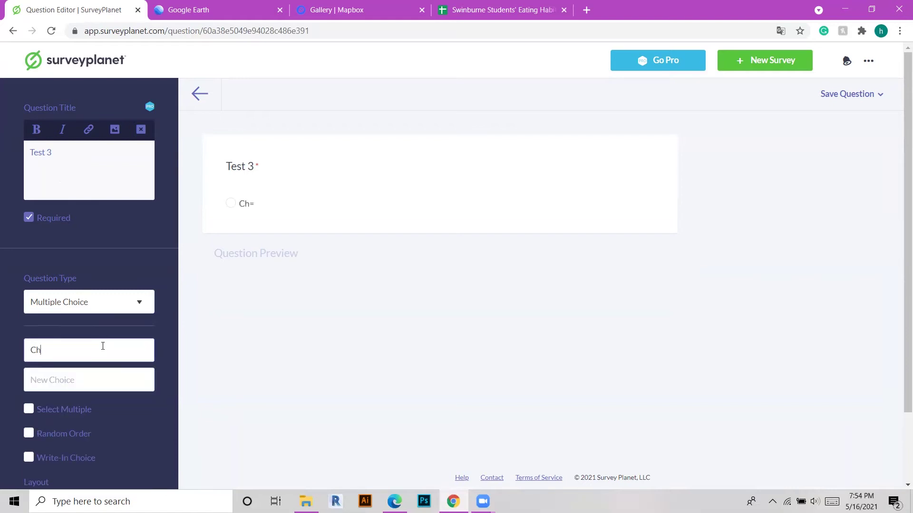
left_click(103, 378)
type("C2")
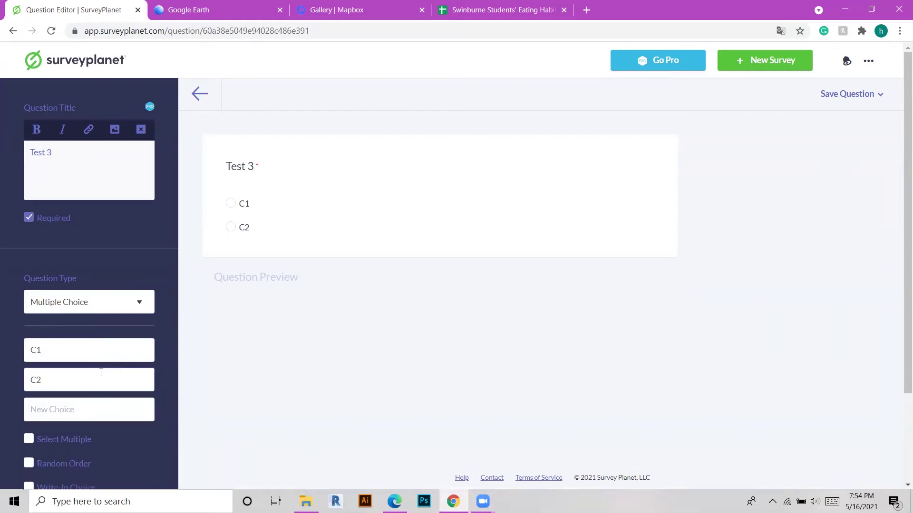
left_click(113, 417)
type("C3")
left_click(110, 443)
type("C4")
scroll(111, 436, "down", 3)
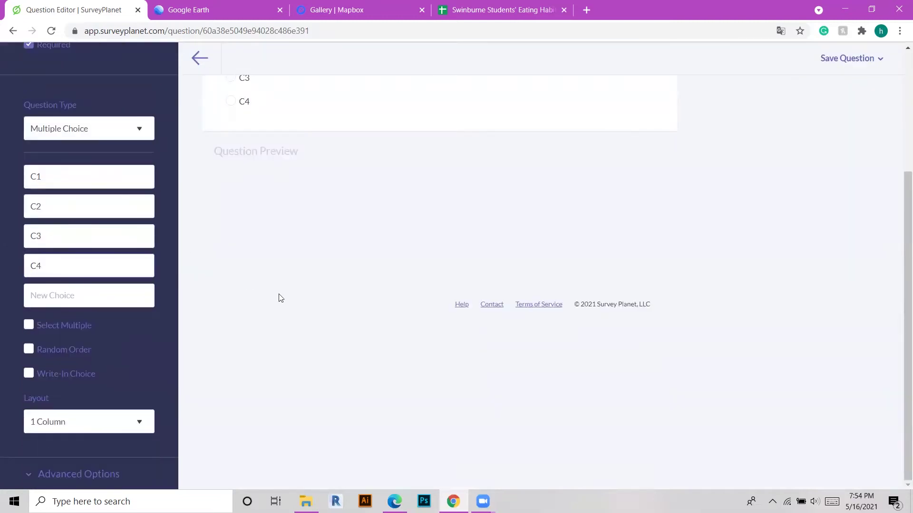
scroll(285, 216, "up", 4)
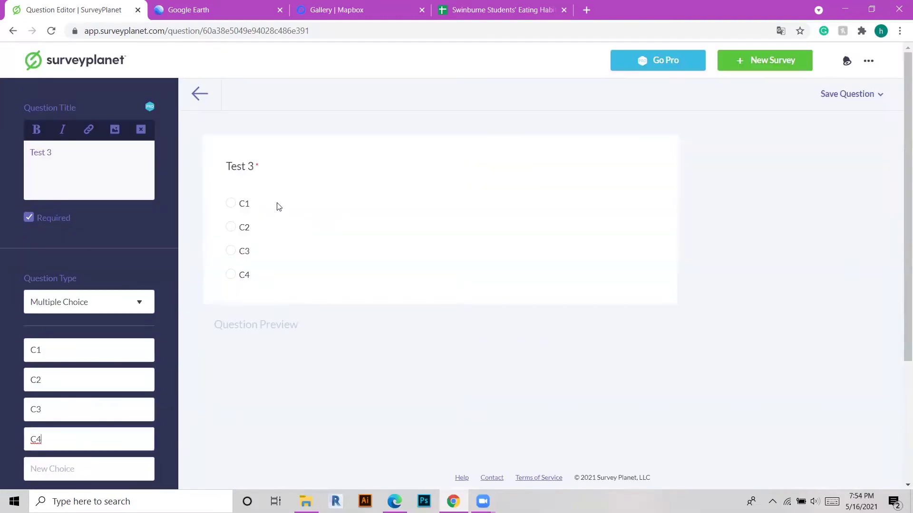
- Enable Select Multiple and an "Other" write-in choice for the Test 3 question, leaving Random Order off
scroll(276, 206, "down", 1)
scroll(52, 333, "down", 3)
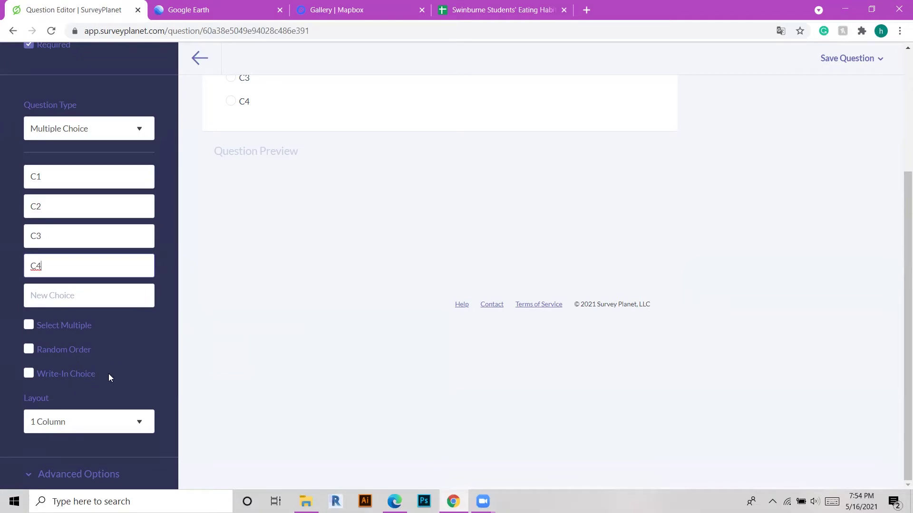
left_click(29, 326)
left_click(30, 326)
left_click(30, 326)
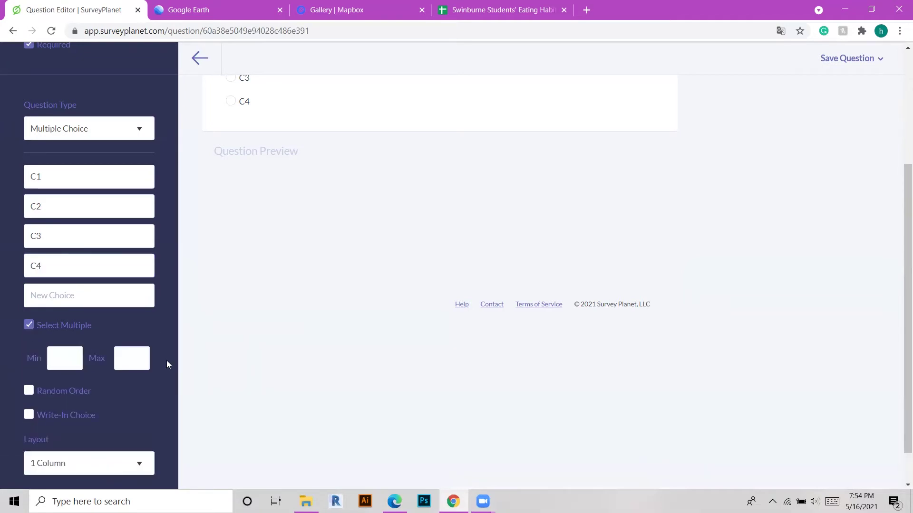
left_click(28, 392)
left_click(29, 393)
left_click(29, 416)
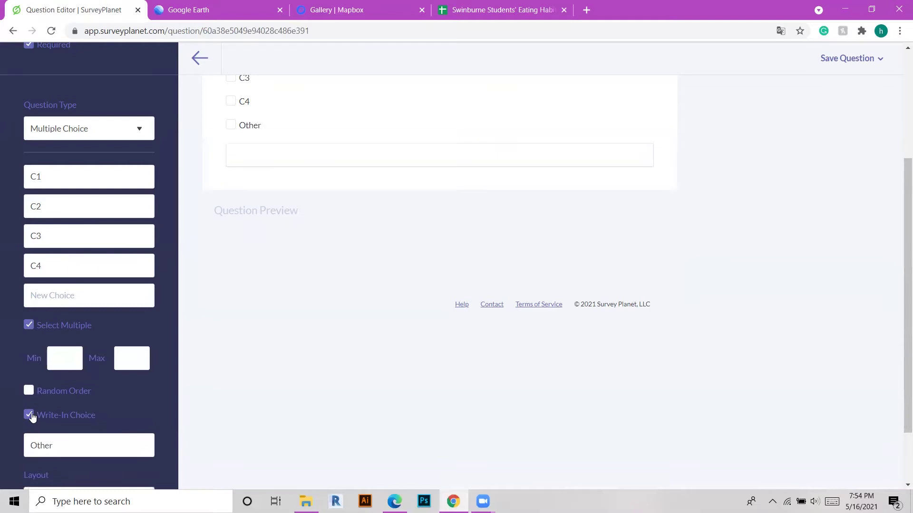
scroll(223, 347, "up", 3)
scroll(295, 237, "down", 3)
left_click(259, 156)
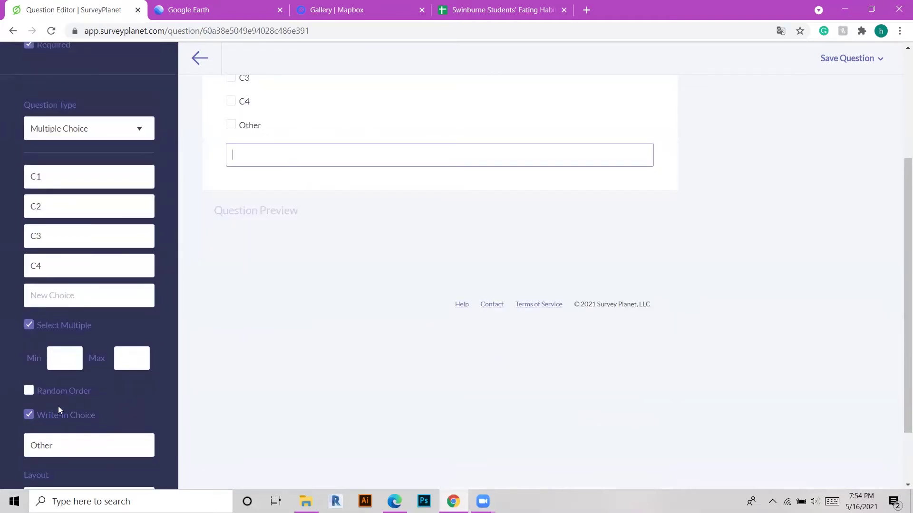
- Limit the multiple selection to a minimum of 1 and a maximum of 2 choices
left_click(72, 355)
left_click(139, 357)
left_click(139, 357)
scroll(303, 152, "up", 3)
- Test the selection limit in the preview by ticking C1, C2 and C3, then clear the ticked choices
left_click(231, 149)
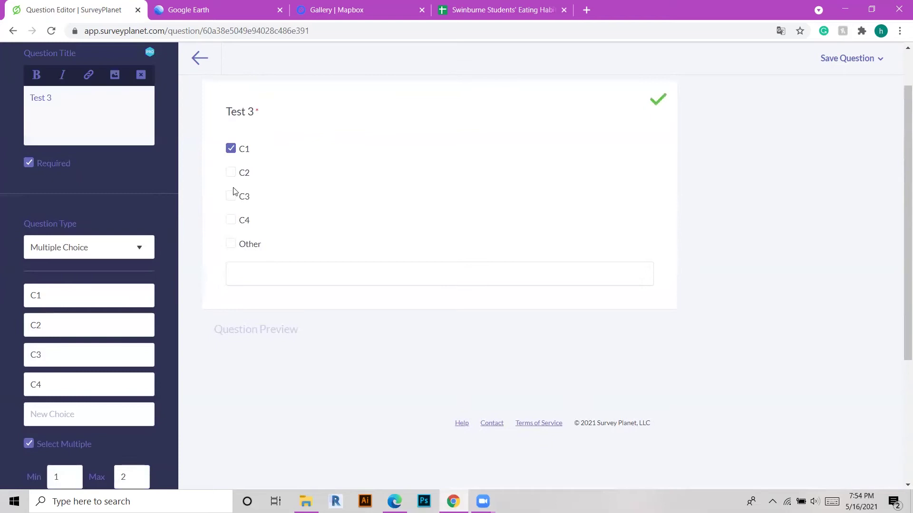
left_click(231, 174)
left_click(230, 196)
left_click(230, 197)
left_click(231, 172)
left_click(230, 149)
- Set the Test 3 choices to the 2 Column layout and check the preview
scroll(87, 354, "down", 4)
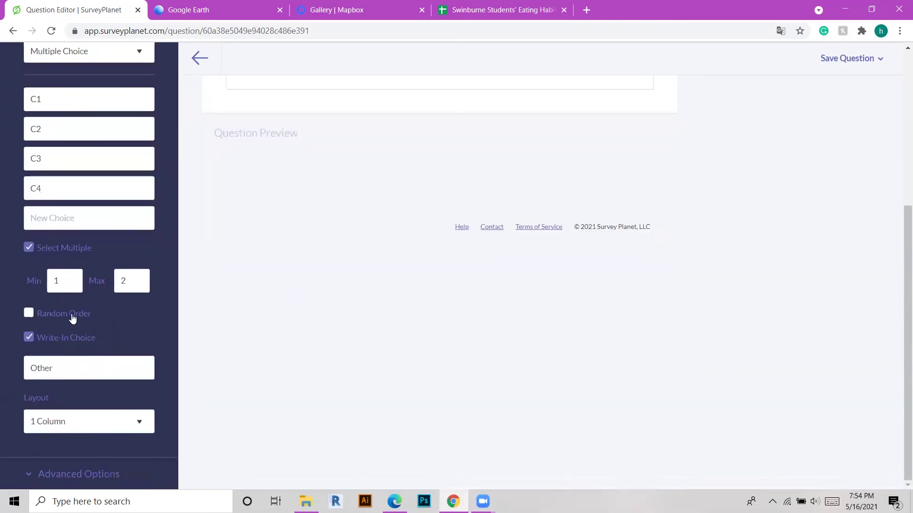
left_click(96, 429)
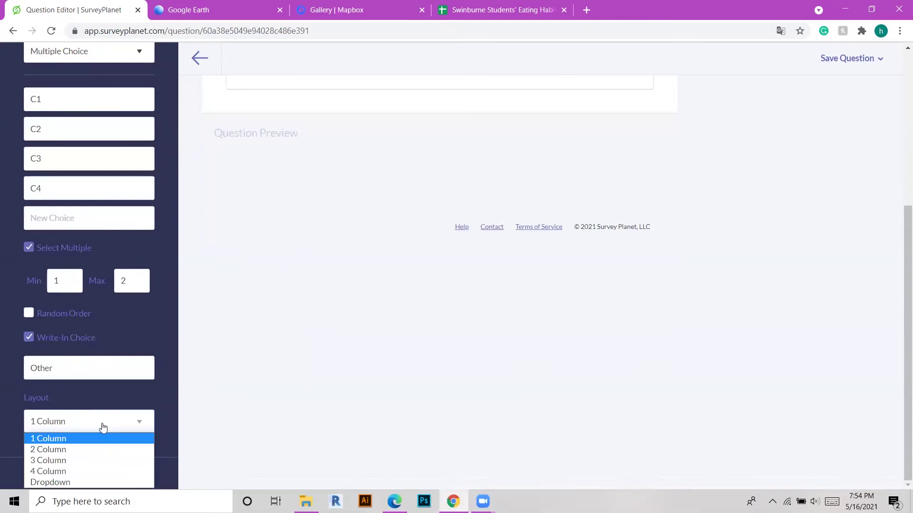
scroll(472, 292, "up", 4)
scroll(130, 433, "down", 4)
left_click(130, 426)
left_click(88, 450)
scroll(433, 308, "up", 5)
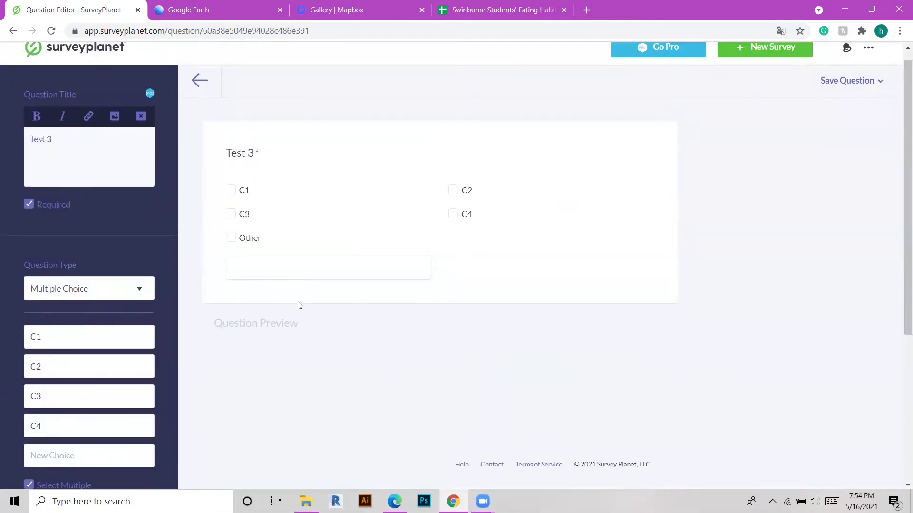
- Switch the Test 3 choices to the 4 Column layout and check the preview
scroll(298, 304, "down", 5)
left_click(68, 422)
left_click(64, 473)
scroll(394, 322, "up", 5)
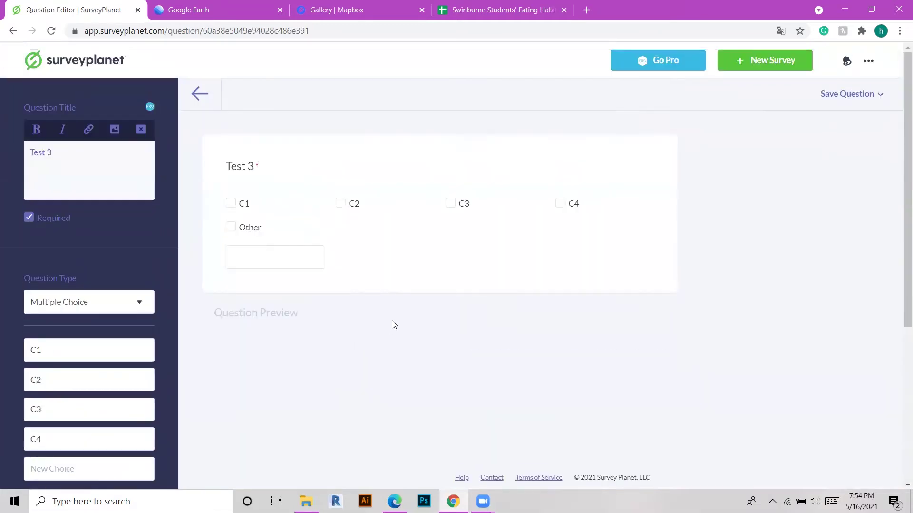
- Set the Test 3 layout to Dropdown and view the choice list in the preview without picking one
scroll(593, 218, "down", 5)
left_click(71, 431)
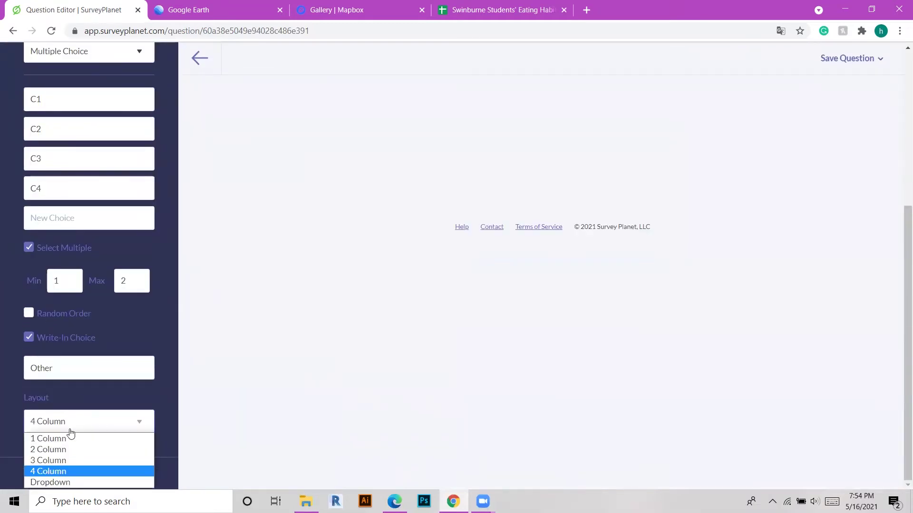
left_click(48, 482)
scroll(353, 351, "up", 5)
left_click(355, 210)
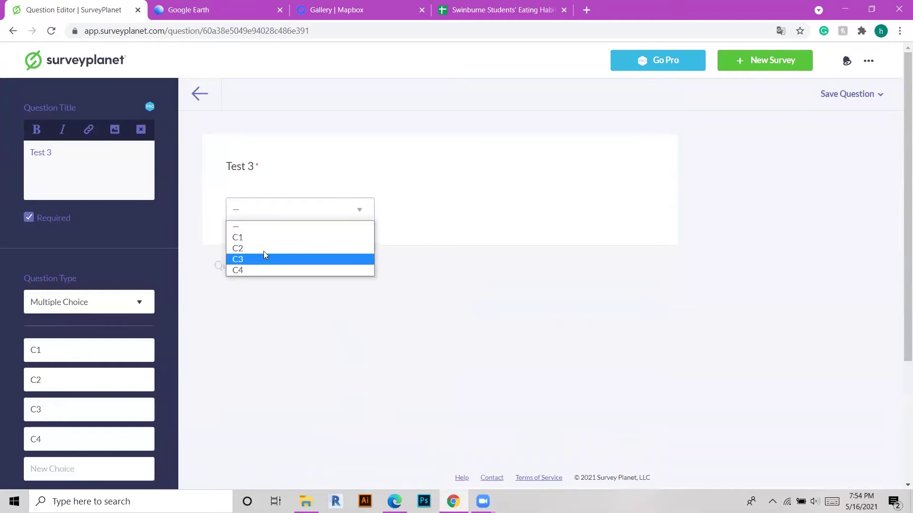
left_click(461, 202)
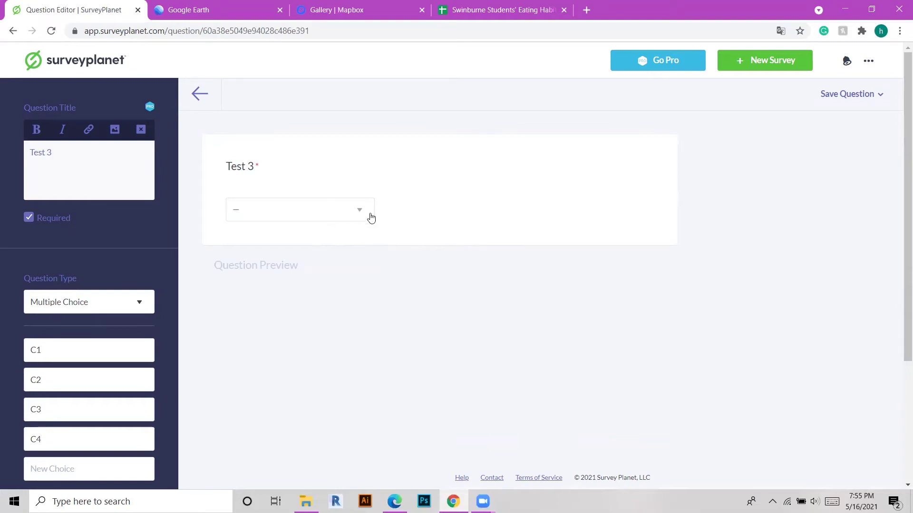
scroll(369, 214, "down", 3)
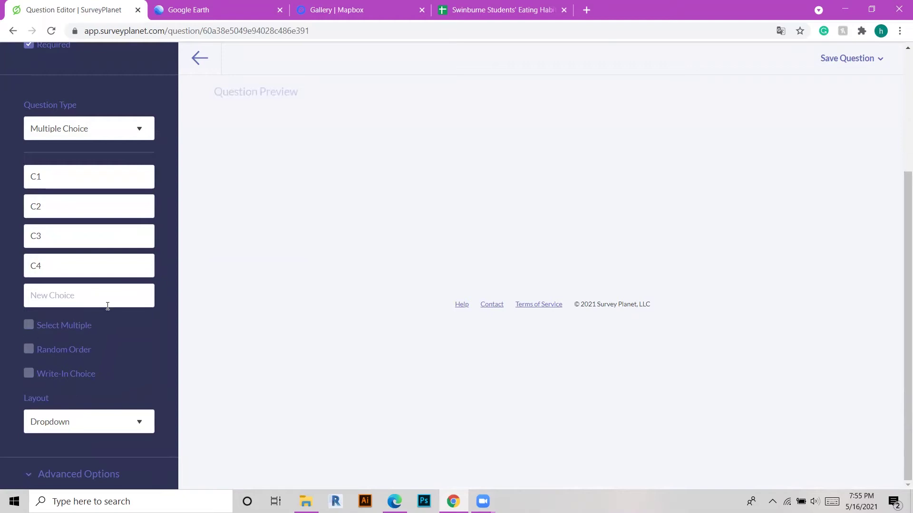
- Set the Test 3 layout back to 1 Column and save the question while creating a new one
left_click(91, 426)
left_click(46, 438)
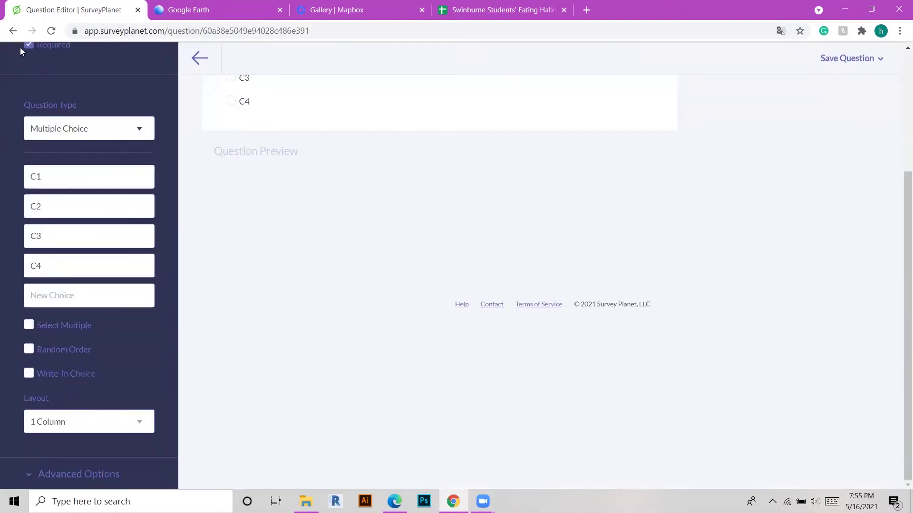
scroll(546, 326, "up", 4)
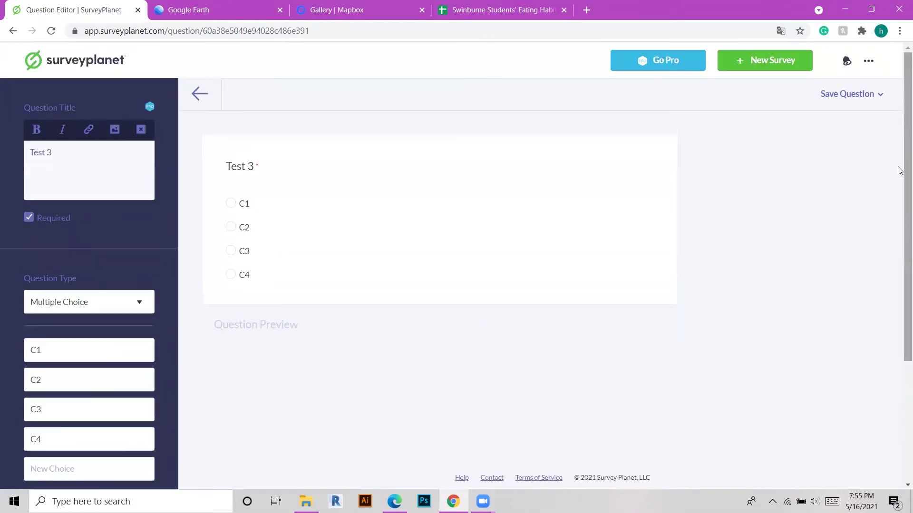
left_click(880, 94)
left_click(821, 162)
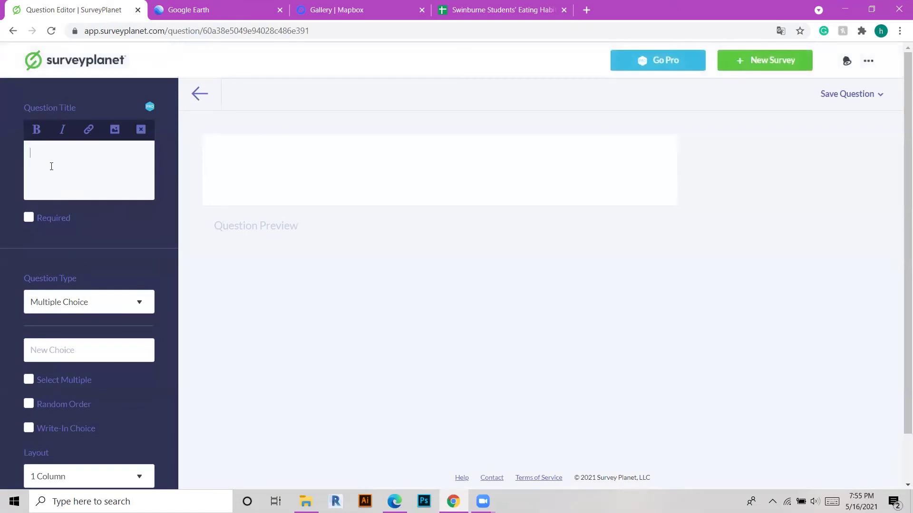
- Title the new question "test 4" and set its question type to Rating
type("test 4")
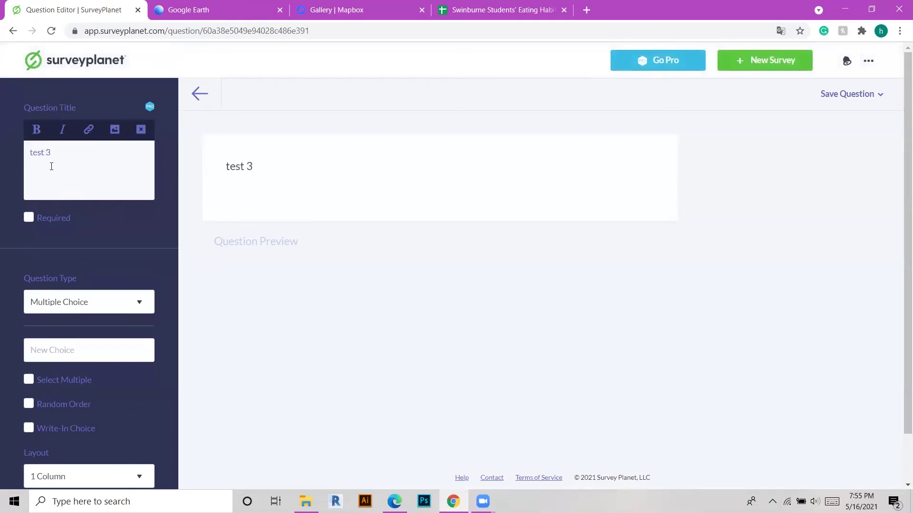
left_click(117, 306)
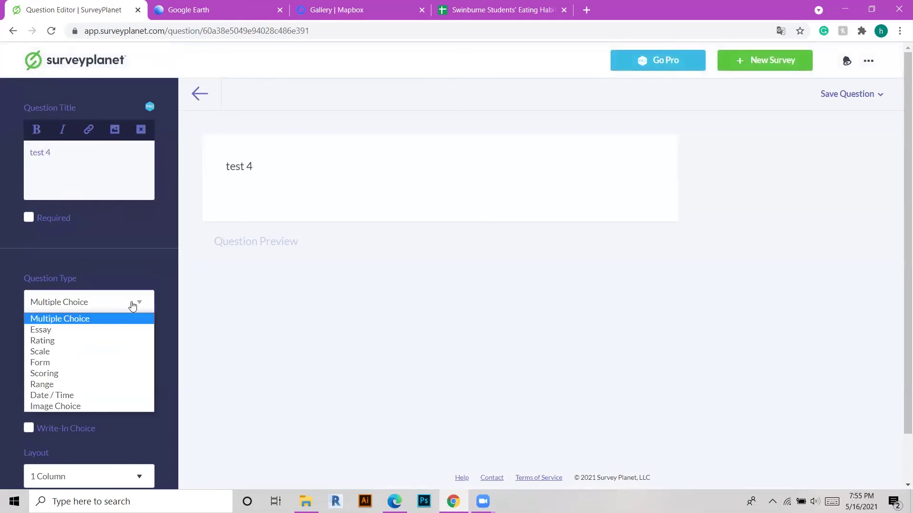
left_click(55, 344)
- Enter the rating labels "c1" for value 1 and "c2" for value 2 in the test 4 question
scroll(57, 314, "down", 1)
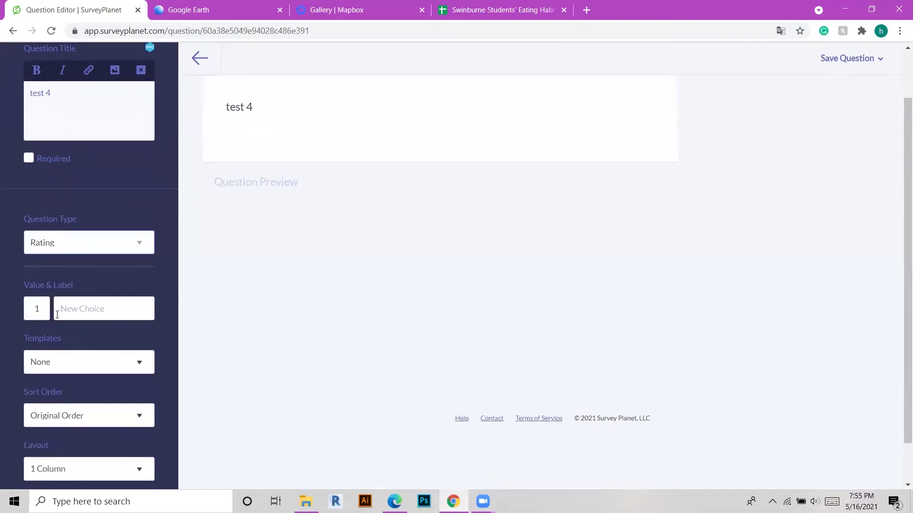
scroll(143, 237, "down", 1)
left_click(84, 260)
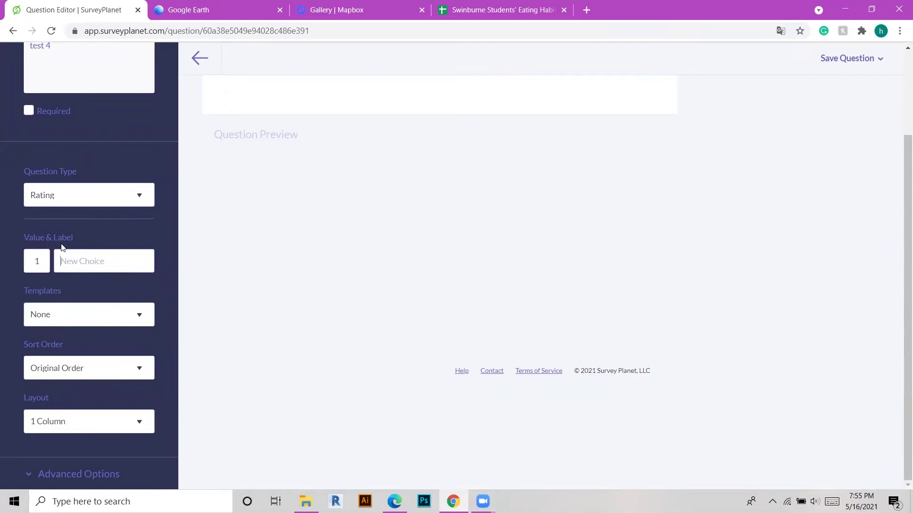
type("12")
key("BackSpace")
key("BackSpace")
type("c1")
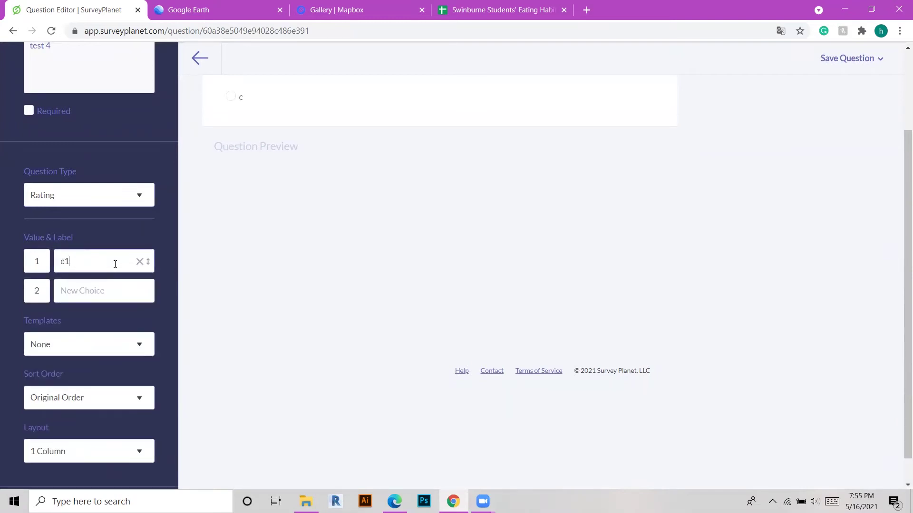
left_click(105, 286)
scroll(285, 119, "up", 2)
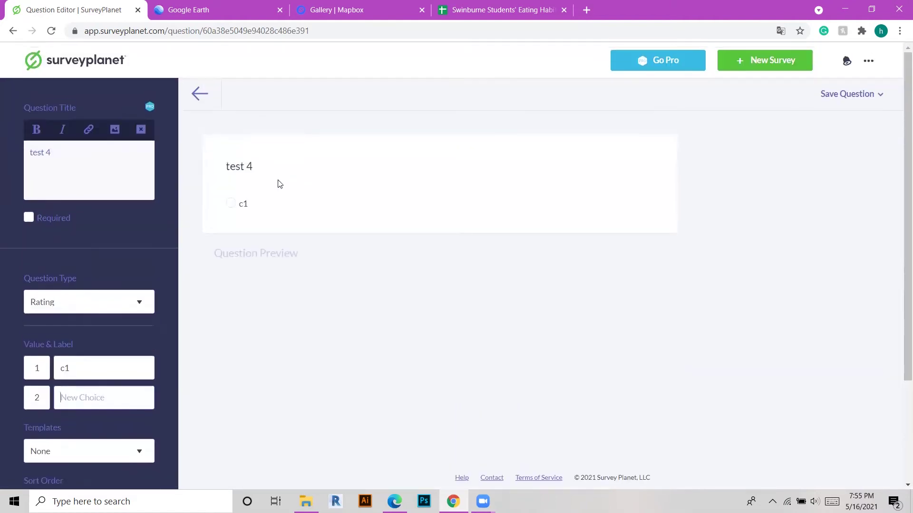
scroll(142, 285, "down", 1)
type("c2")
- Apply the Agree/Disagree template to the test 4 rating labels and review the choices in the preview
scroll(95, 328, "down", 2)
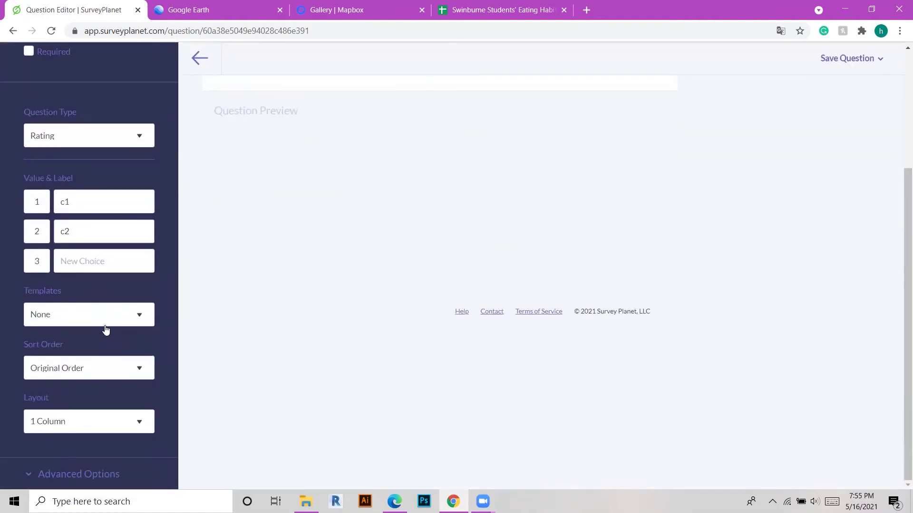
left_click(103, 314)
left_click(253, 332)
scroll(99, 354, "up", 1)
left_click(99, 375)
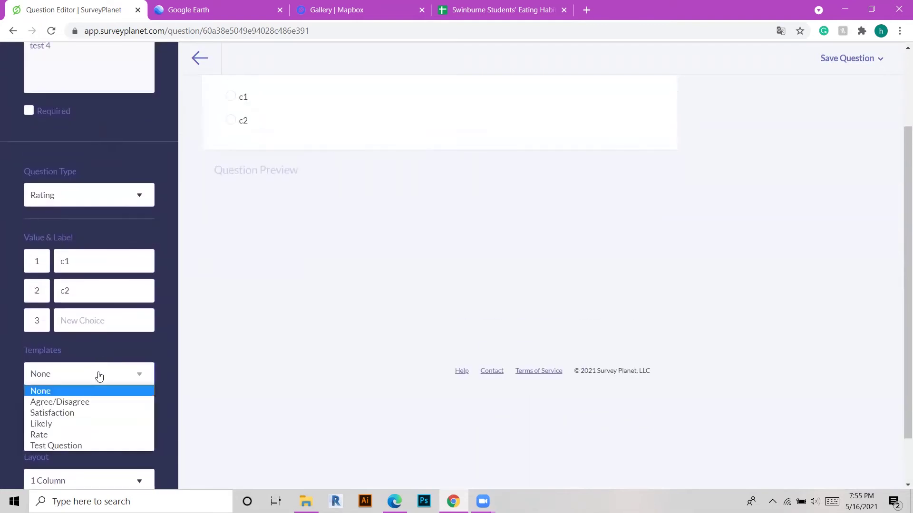
left_click(92, 402)
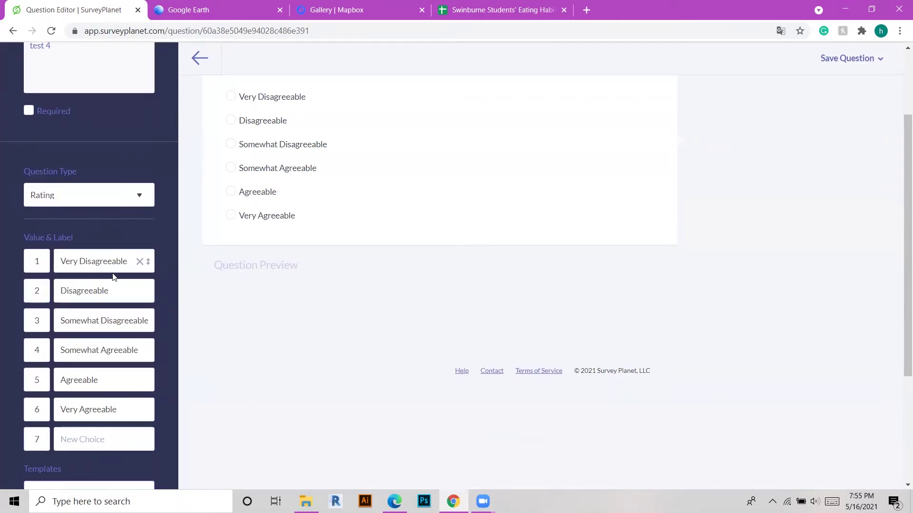
scroll(113, 278, "down", 1)
scroll(131, 333, "down", 1)
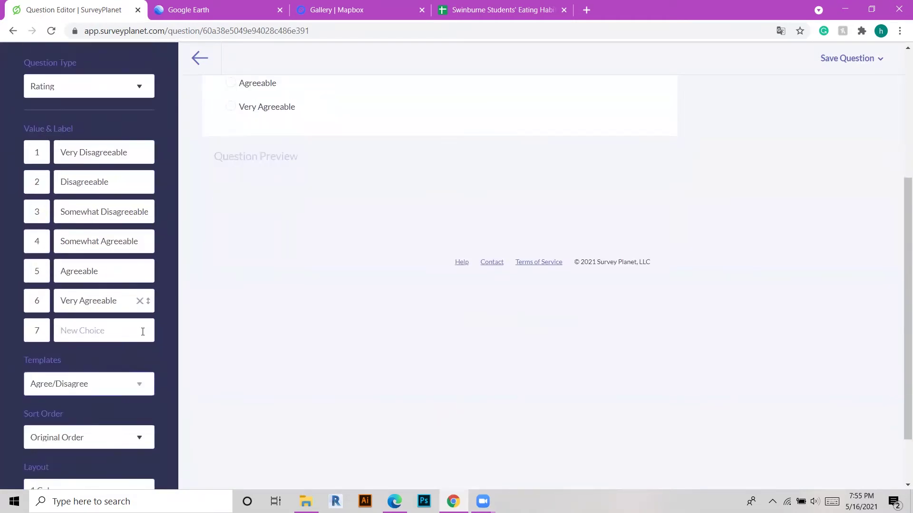
scroll(263, 233, "up", 3)
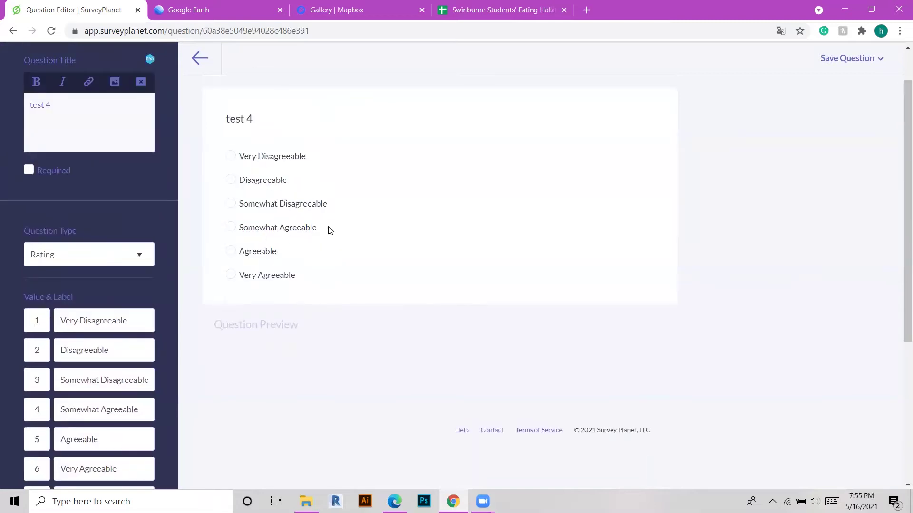
- Switch the test 4 rating labels to the Satisfaction template and check the preview
scroll(261, 310, "down", 3)
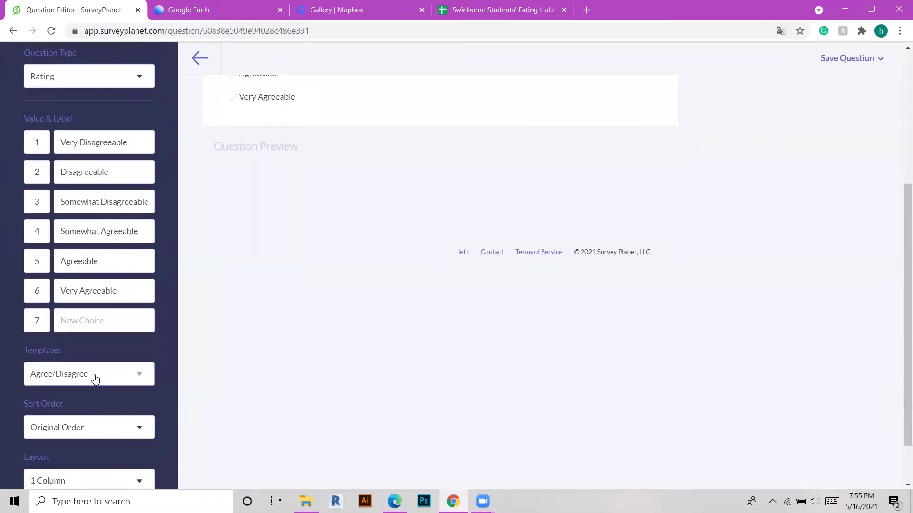
scroll(99, 376, "down", 1)
left_click(110, 316)
left_click(87, 353)
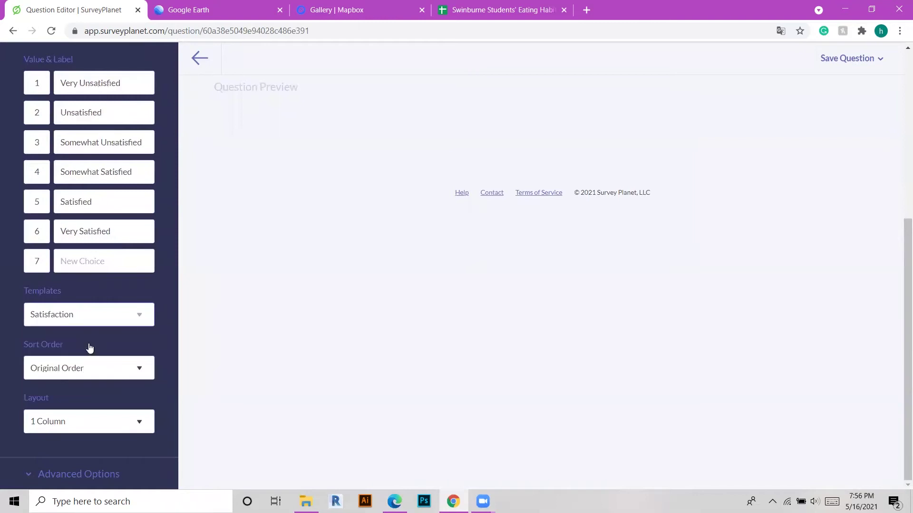
scroll(330, 247, "up", 5)
scroll(330, 252, "down", 2)
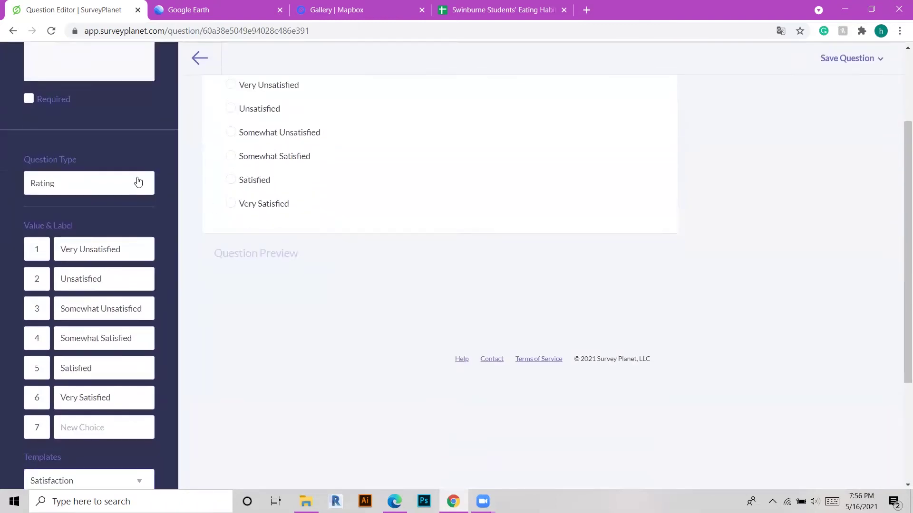
scroll(291, 159, "up", 3)
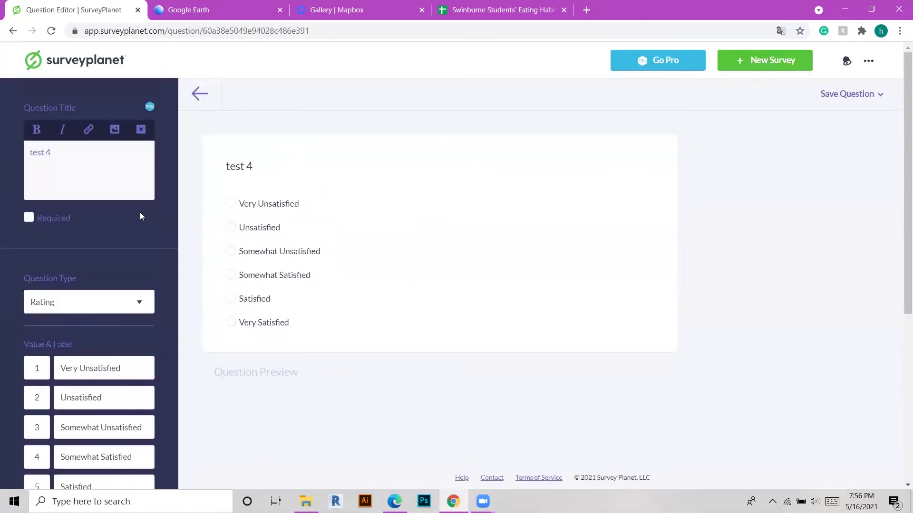
- Try the Likely template and the Rate template on the test 4 rating labels, checking the preview of each
scroll(523, 224, "down", 1)
scroll(563, 227, "down", 3)
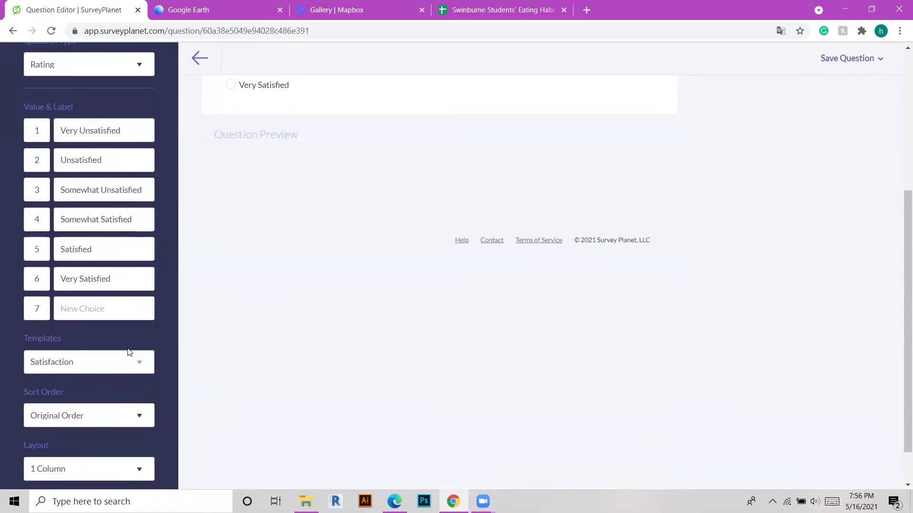
left_click(80, 362)
left_click(43, 412)
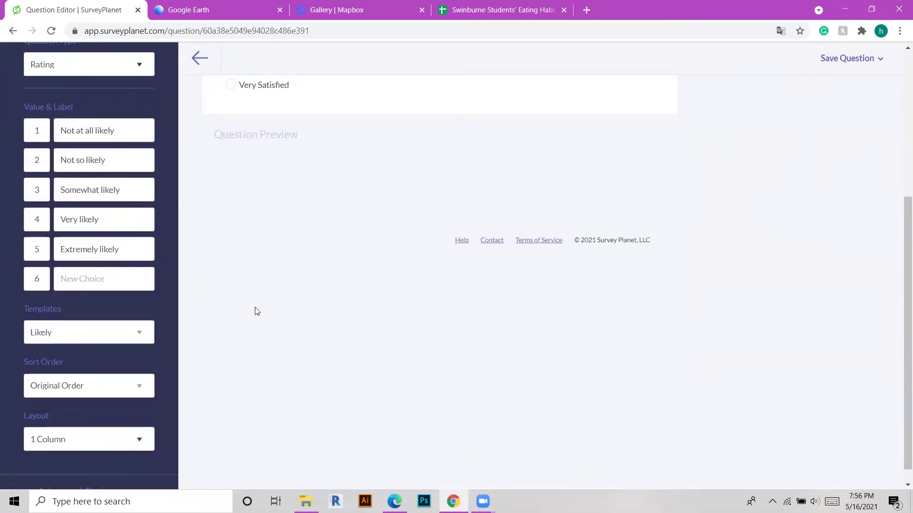
scroll(352, 311, "up", 4)
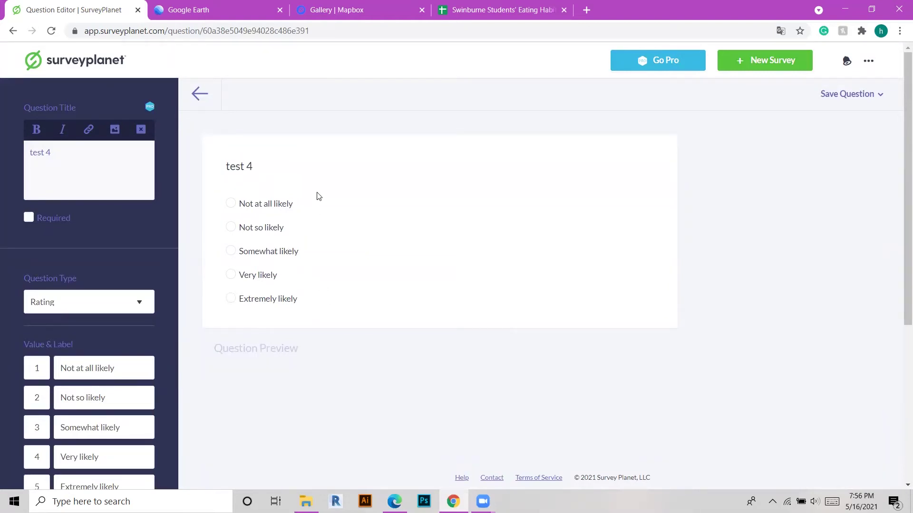
scroll(495, 314, "down", 4)
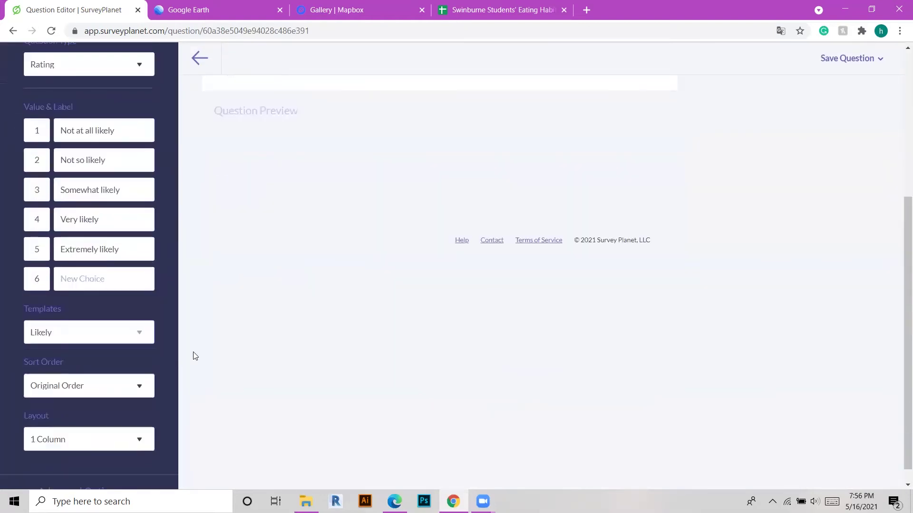
left_click(81, 343)
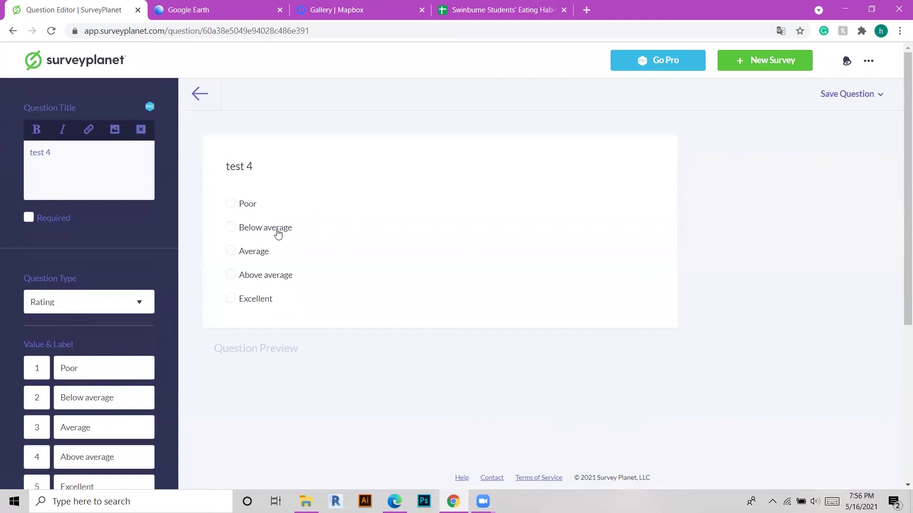
- Apply the Test Question template to the test 4 rating labels and view the choices in the preview
scroll(290, 247, "down", 5)
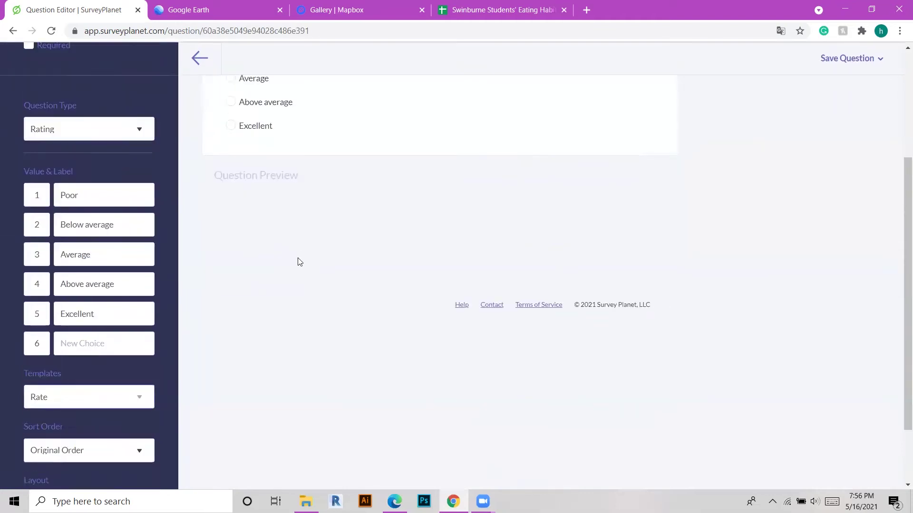
left_click(103, 338)
left_click(74, 405)
scroll(383, 281, "up", 5)
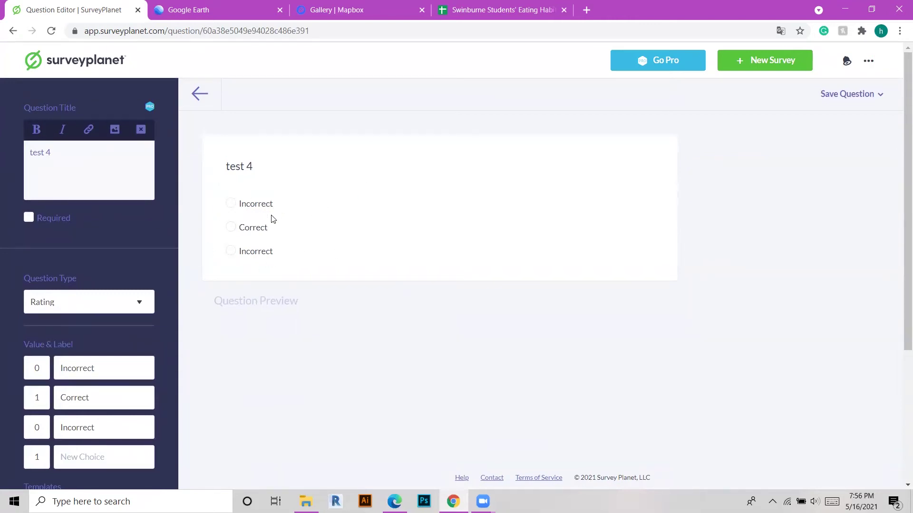
- Try the Random, Descending by Title and Descending by Value sort orders on the test 4 choices
scroll(303, 278, "down", 4)
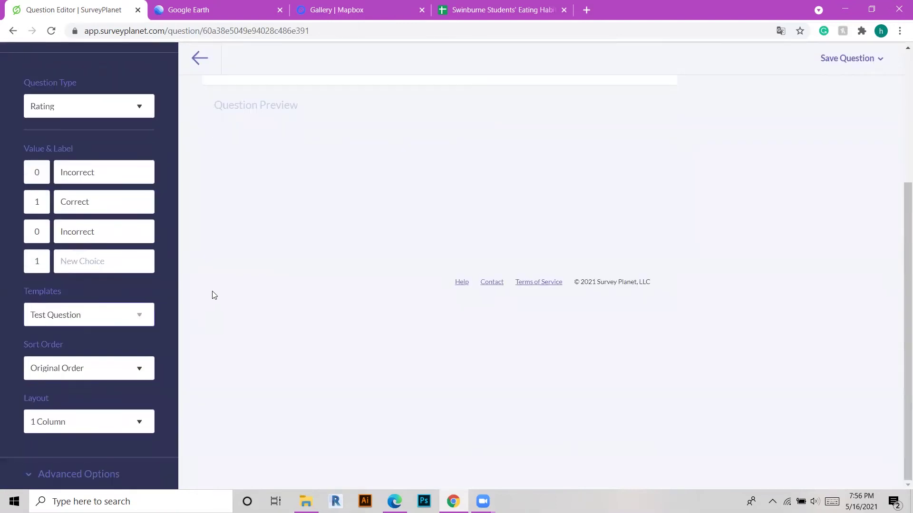
left_click(111, 369)
left_click(67, 398)
left_click(77, 373)
left_click(87, 419)
left_click(82, 376)
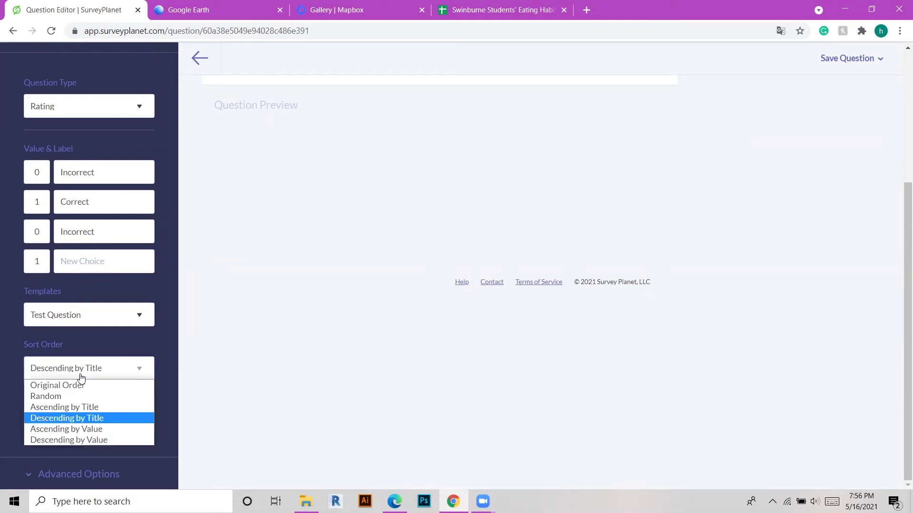
left_click(81, 438)
scroll(310, 326, "down", 4)
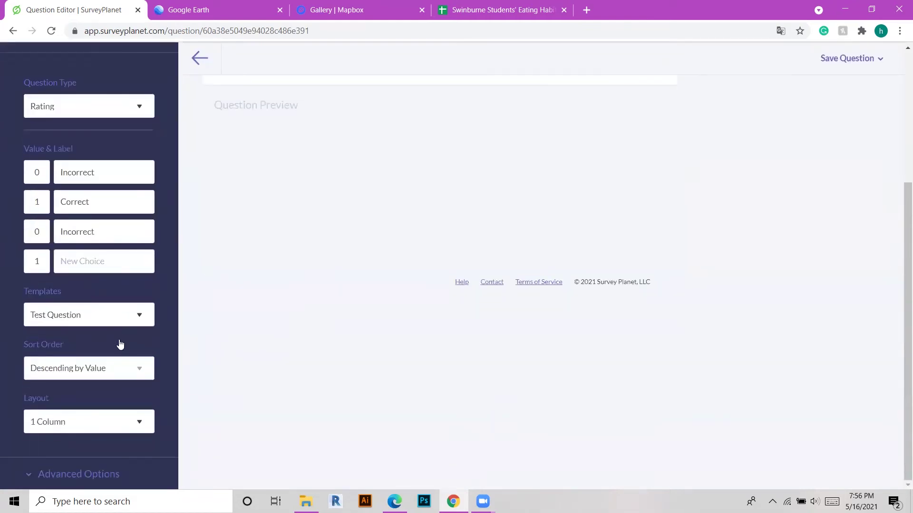
- Set the test 4 sort order to Ascending by Value and check the choice order in the preview
left_click(113, 376)
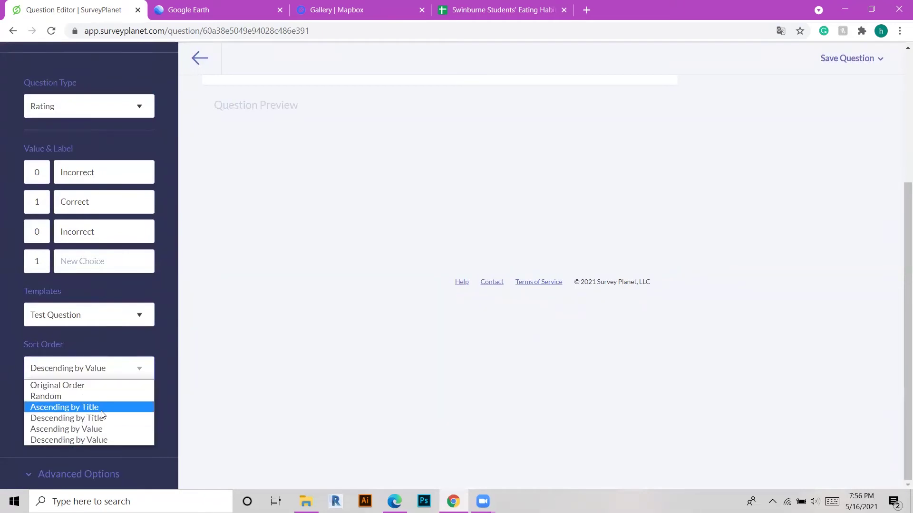
left_click(111, 429)
scroll(257, 178, "down", 3)
scroll(308, 195, "up", 3)
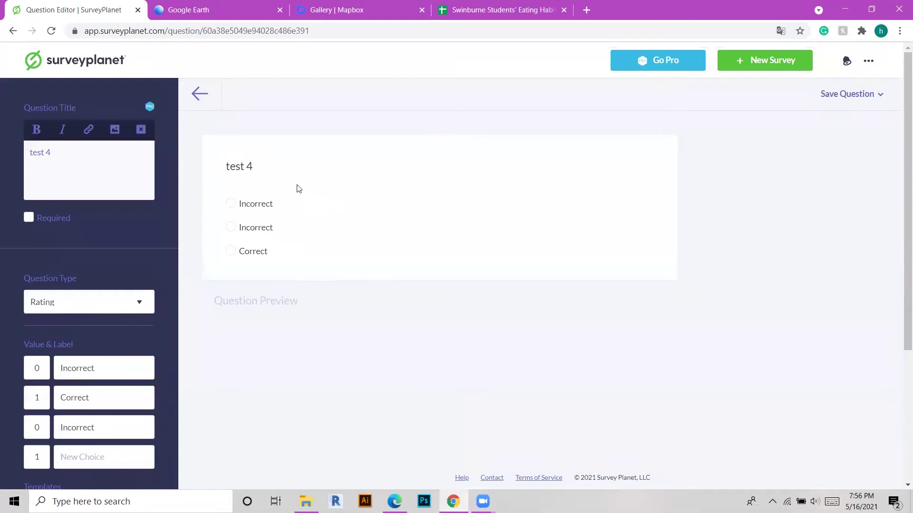
- Set the test 4 layout to 2 Column and try to save the question while creating a new one
scroll(320, 221, "down", 3)
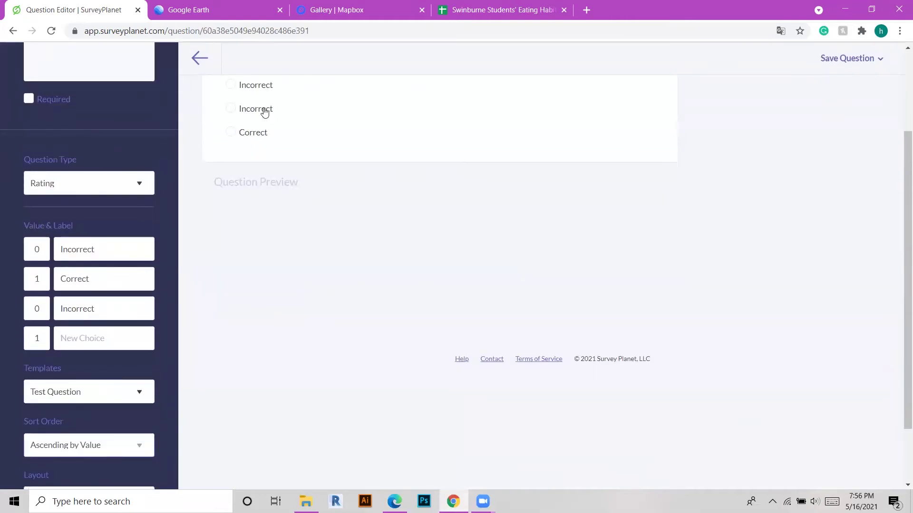
scroll(265, 111, "down", 2)
left_click(116, 422)
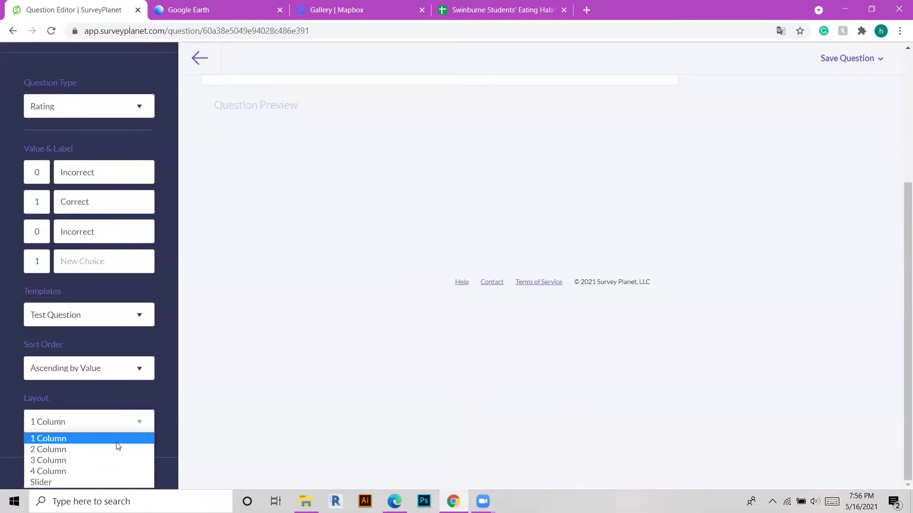
left_click(98, 449)
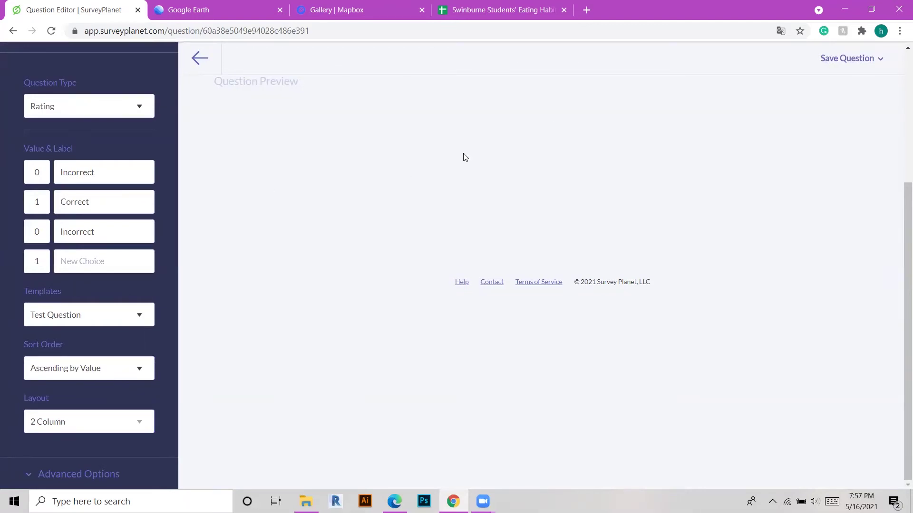
left_click(880, 59)
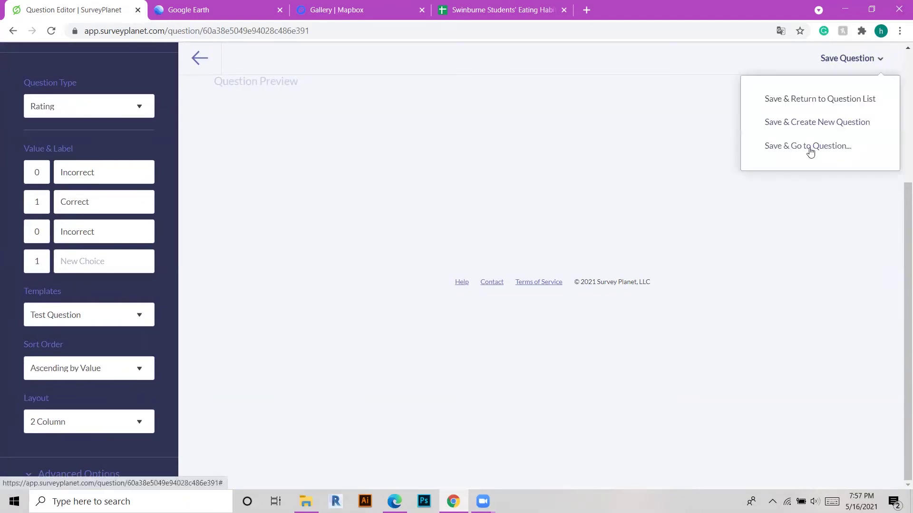
left_click(820, 127)
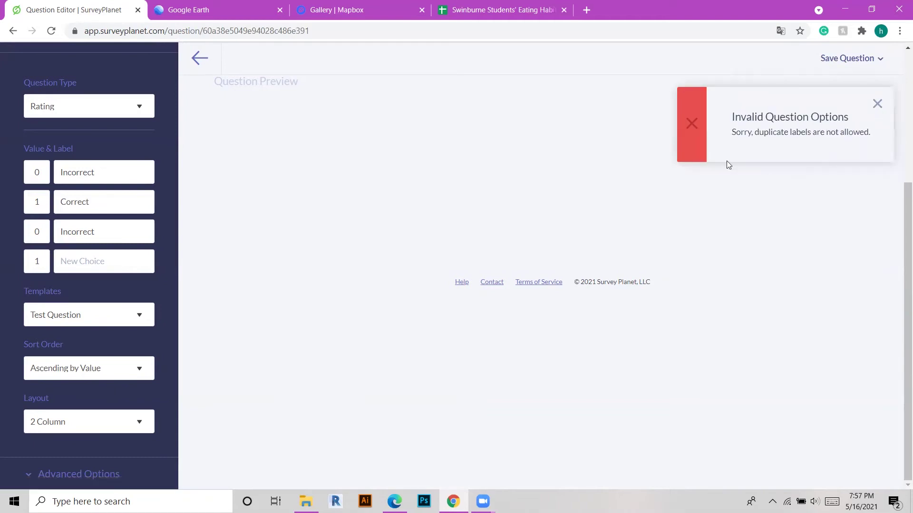
- Dismiss the duplicate label error and change the test 4 question type to Scale
left_click(877, 103)
scroll(90, 296, "down", 3)
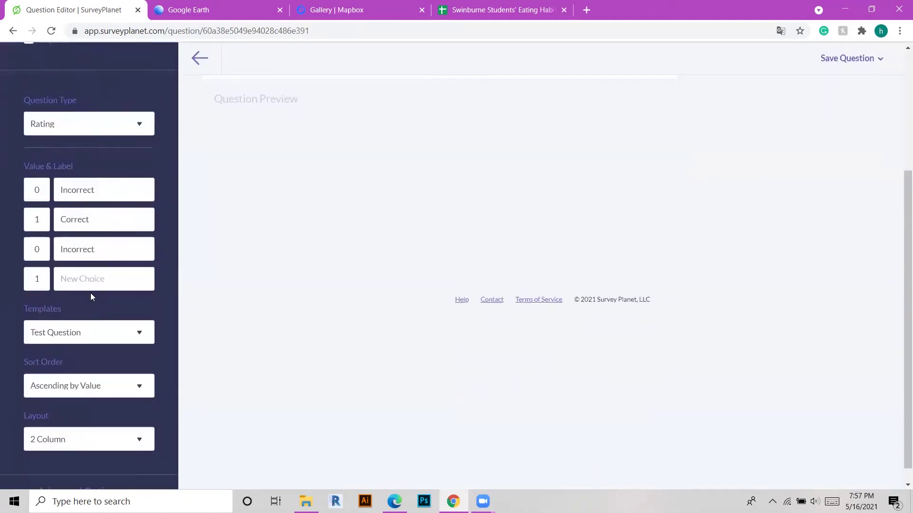
scroll(169, 252, "down", 4)
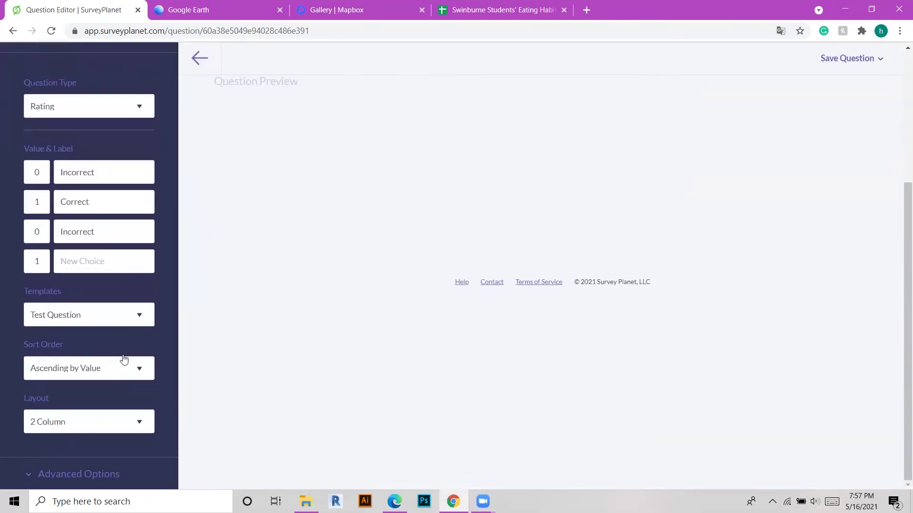
left_click(111, 288)
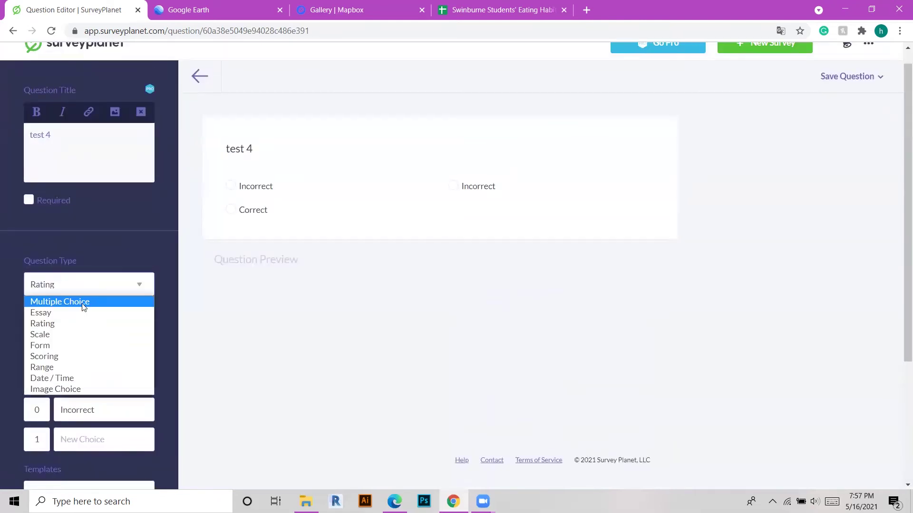
left_click(83, 307)
left_click(84, 304)
left_click(86, 344)
left_click(101, 309)
left_click(88, 350)
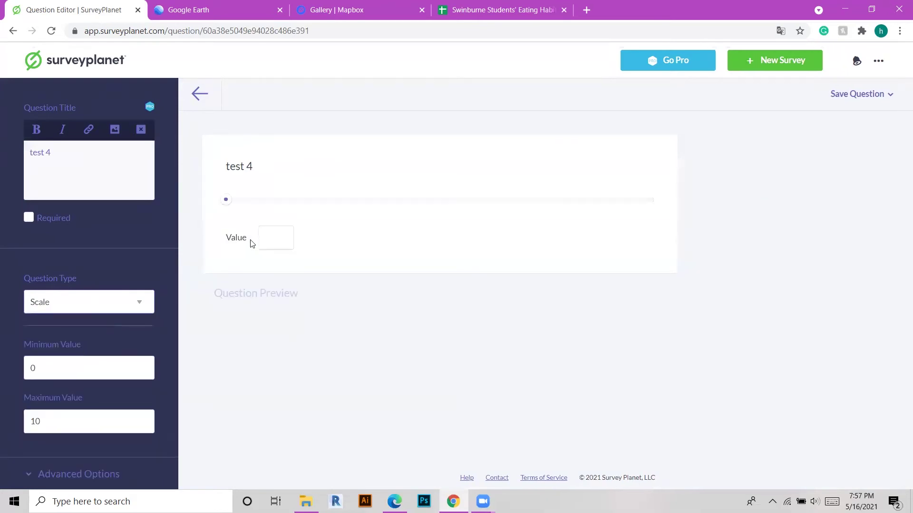
- Try the test 4 slider at 3 in the preview, and save the question while creating a new one
left_click_drag(227, 200, 341, 201)
left_click(897, 94)
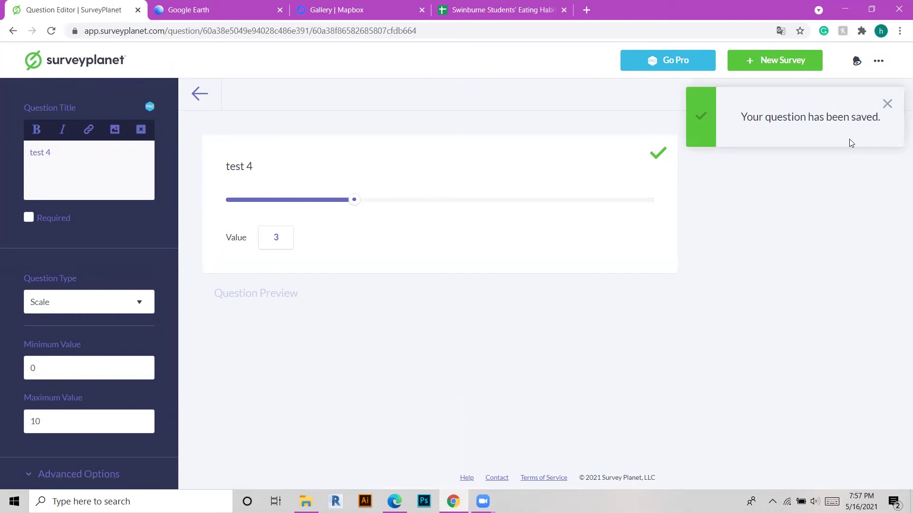
left_click(888, 94)
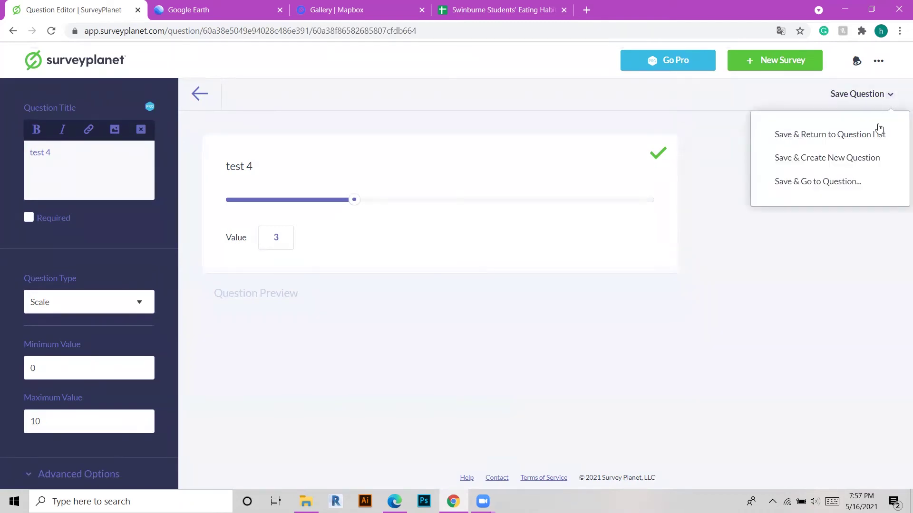
left_click(846, 152)
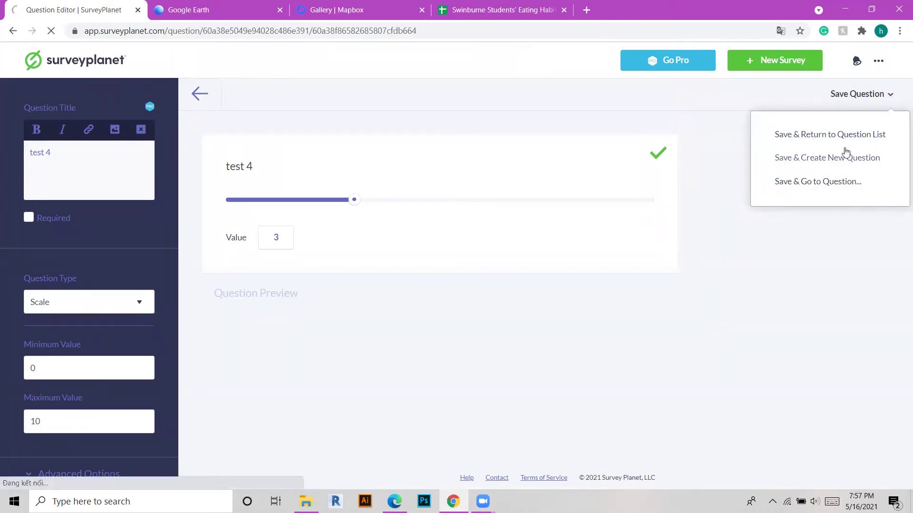
- Set the new question's type to Scale and try the preview slider at 2
left_click(54, 305)
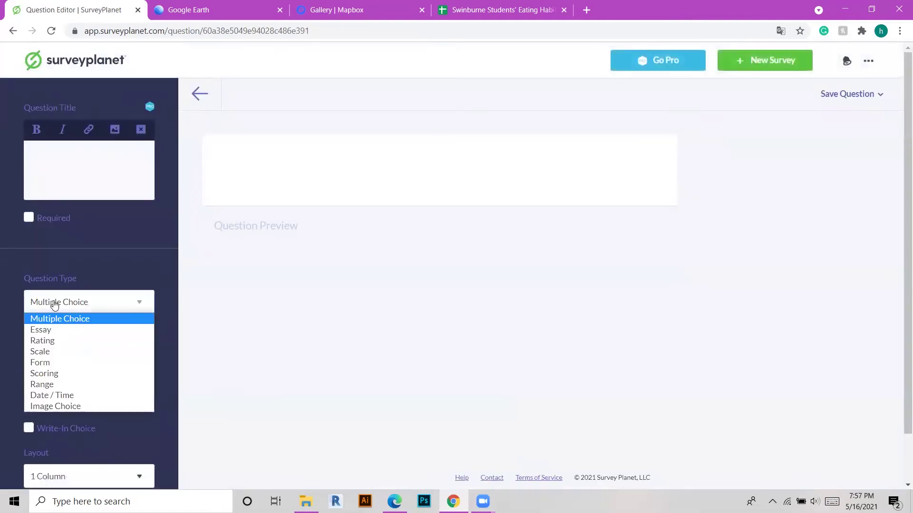
left_click(61, 358)
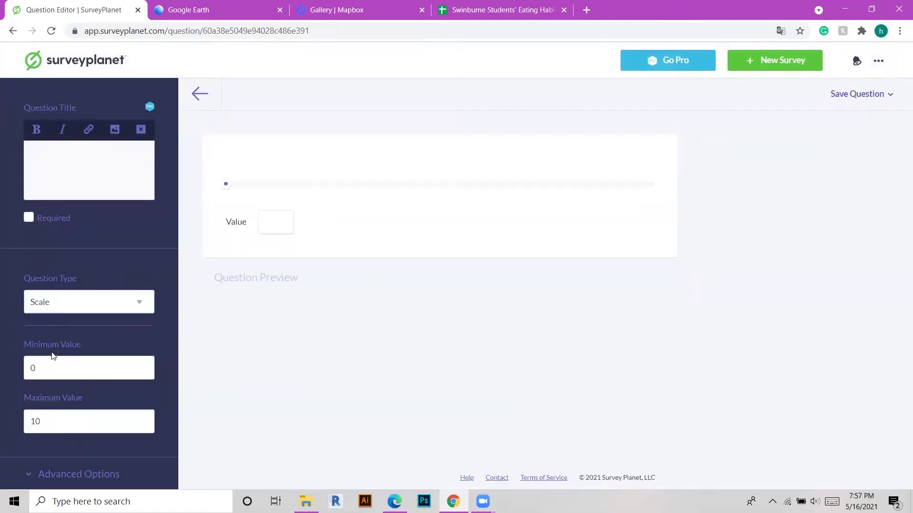
left_click_drag(227, 184, 312, 186)
- Title the scale question "How popular is my youtube channel"
left_click(79, 174)
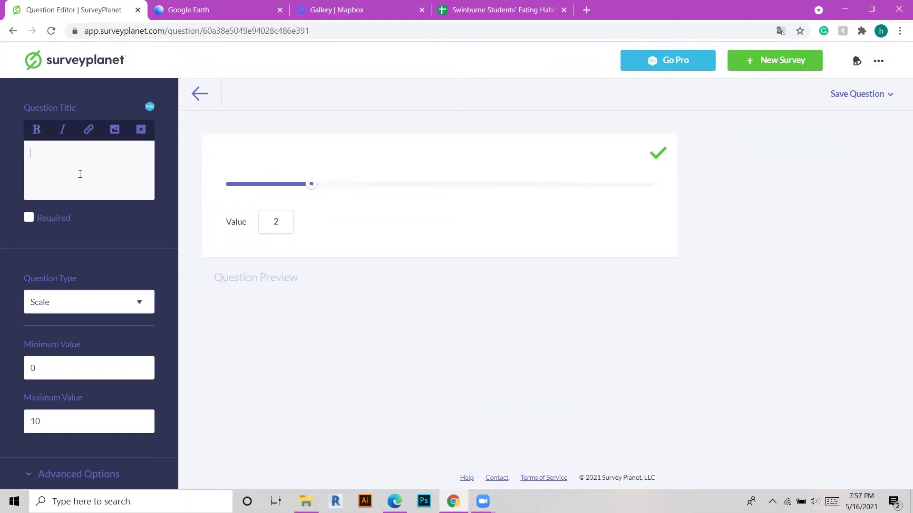
type("hi")
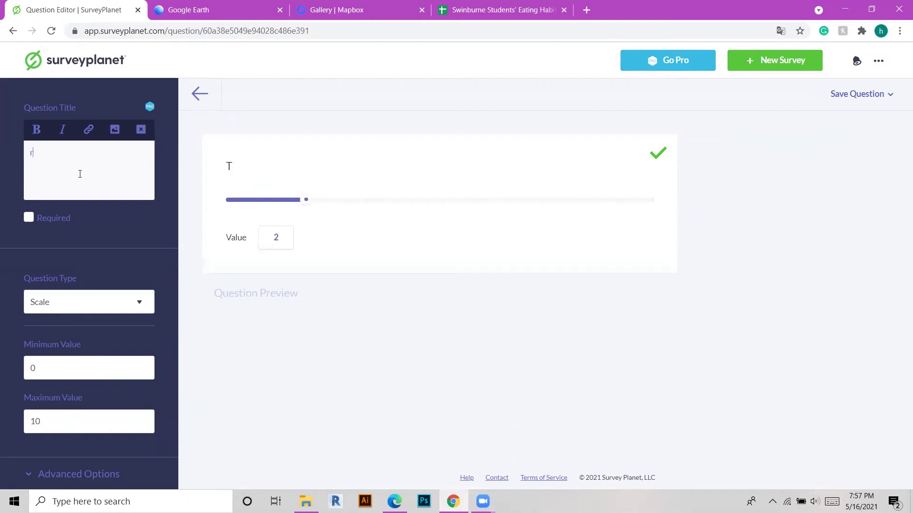
key("BackSpace")
key("BackSpace")
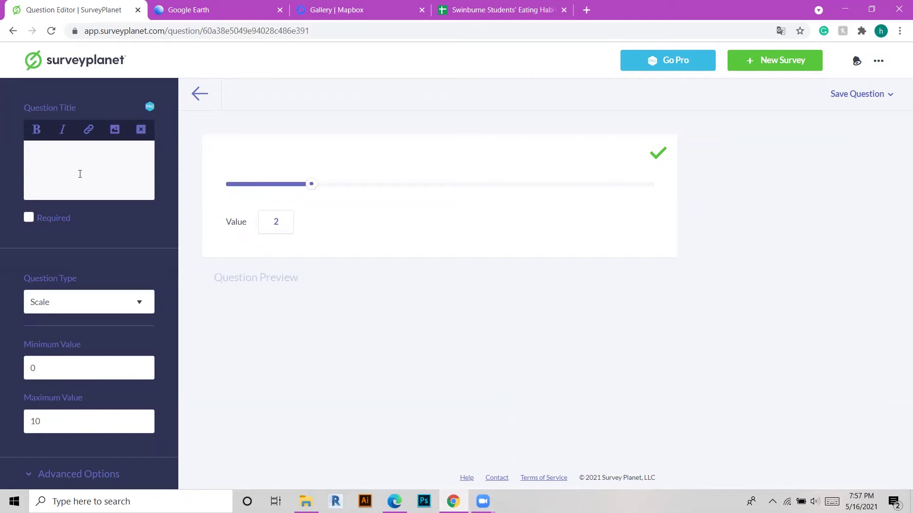
type("How")
key("BackSpace")
key("BackSpace")
type("ow pou")
key("BackSpace")
type("pular is")
key("BackSpace")
type("is me")
key("BackSpace")
type("y ")
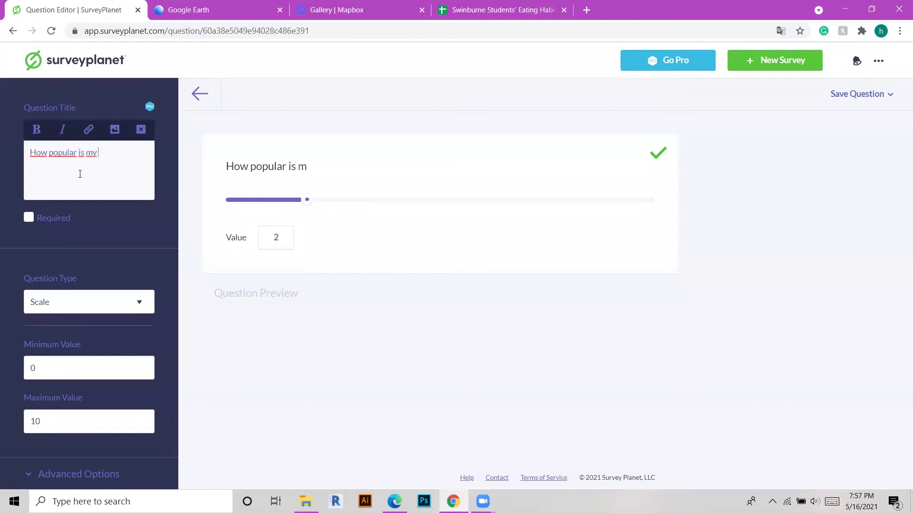
type("youtube channel")
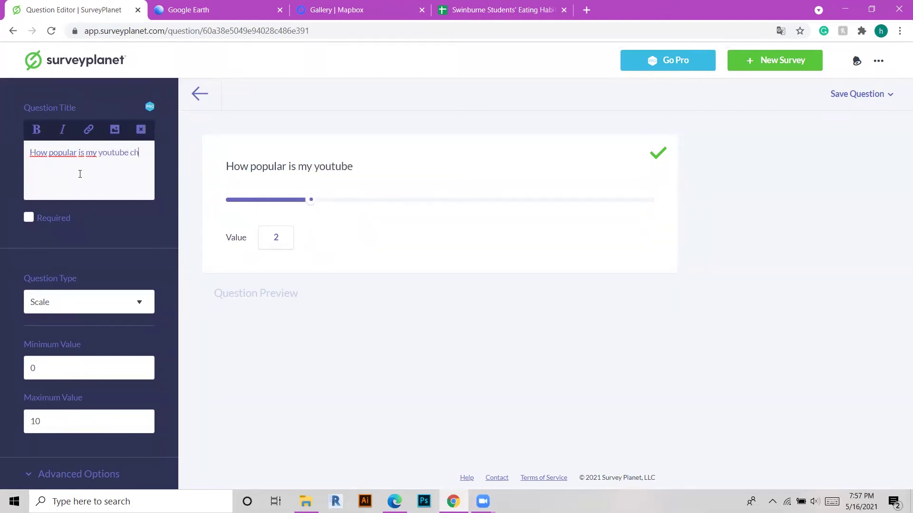
- Set the scale's minimum value to 2, keep the maximum at 10, and try the slider in the preview
left_click(78, 307)
left_click_drag(310, 201, 526, 199)
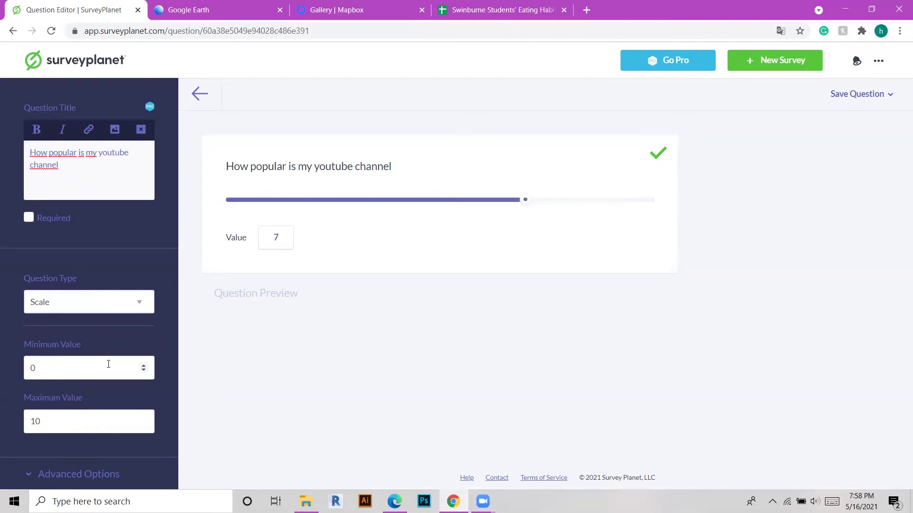
left_click(143, 365)
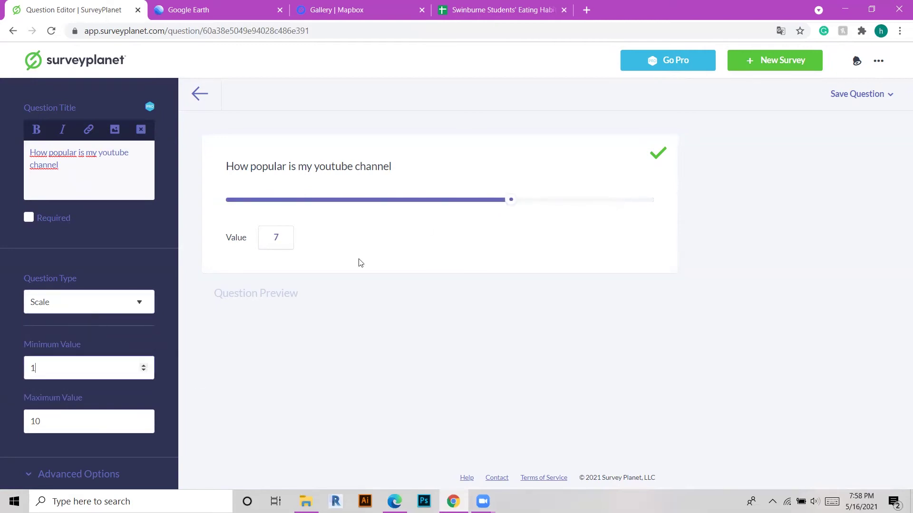
left_click_drag(510, 200, 181, 208)
left_click(143, 365)
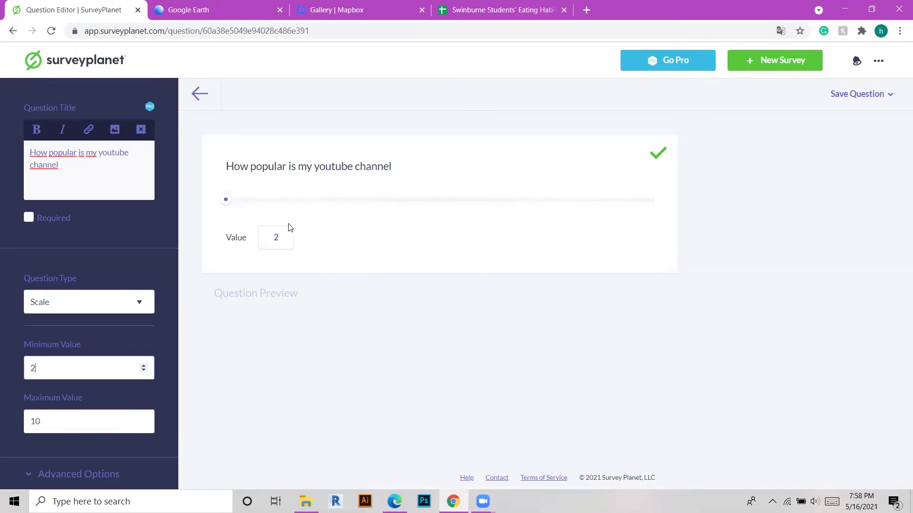
left_click(143, 419)
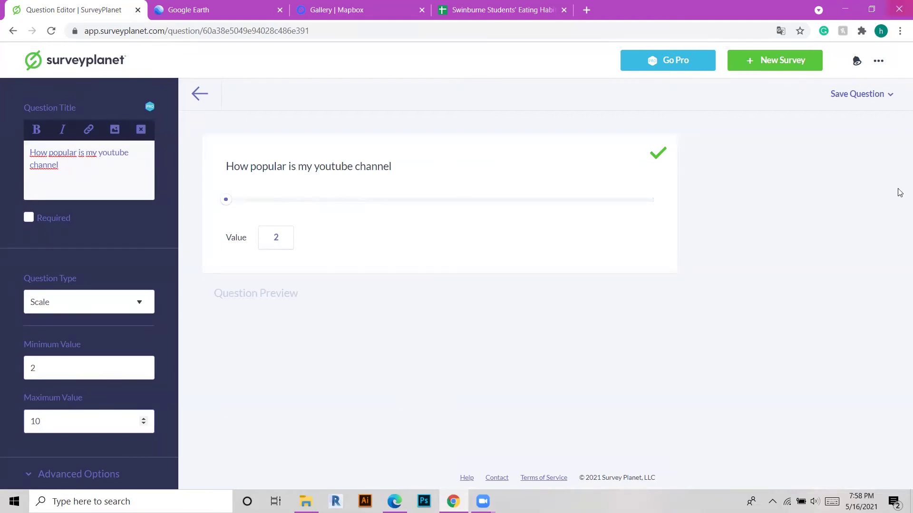
- Save the YouTube channel question and create a new question of type Form
left_click(888, 95)
left_click(833, 164)
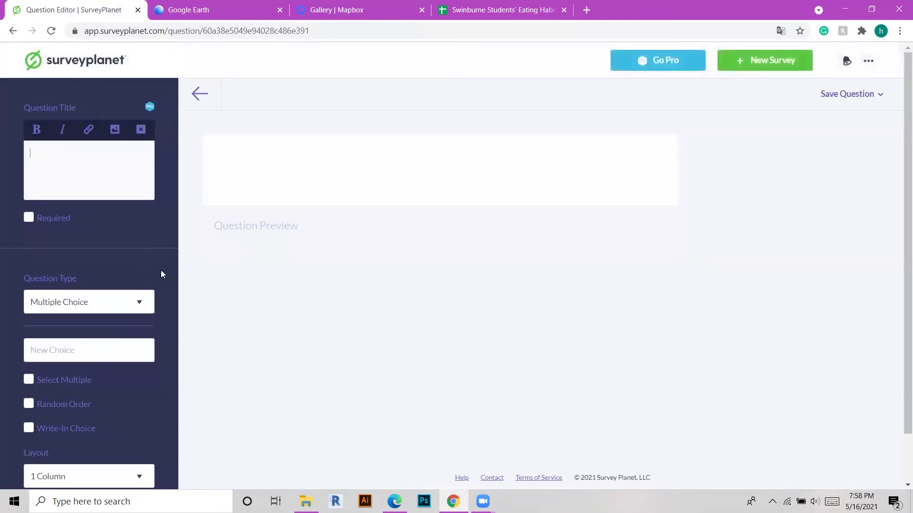
left_click(104, 306)
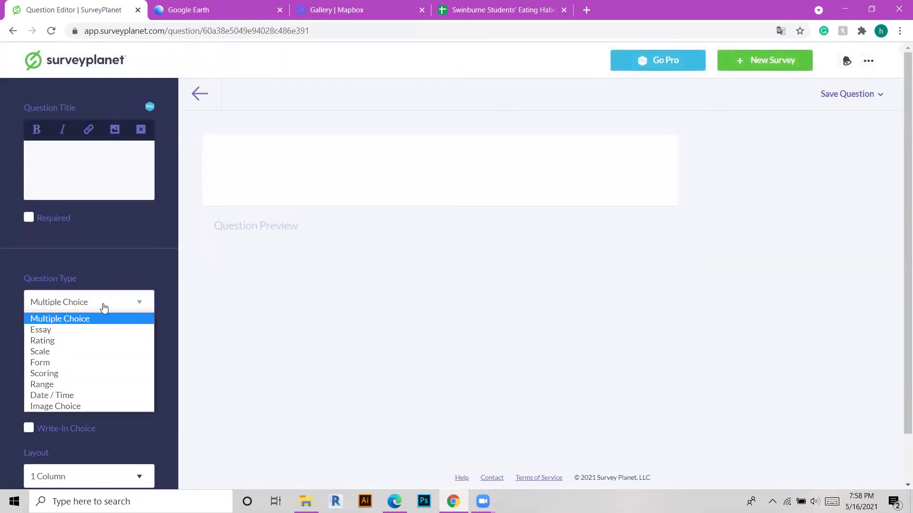
left_click(50, 364)
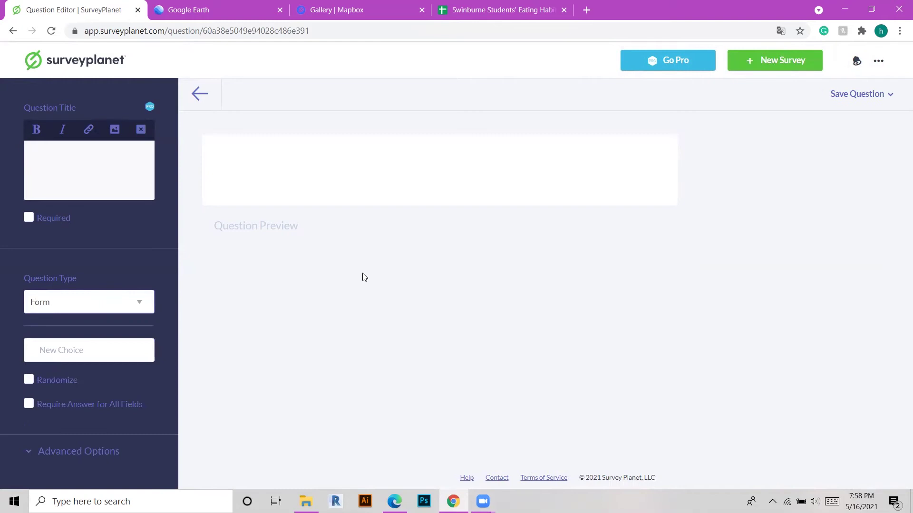
- Title the form question "test 4"
left_click(127, 183)
type("d")
key("BackSpace")
type("test")
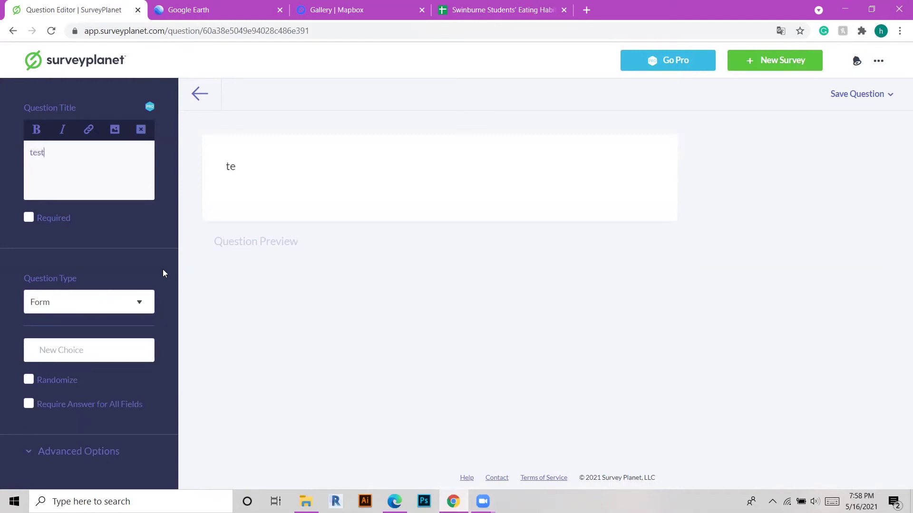
type(" 4")
- Add the choices C1, c2 and c3 to the form question
left_click(118, 356)
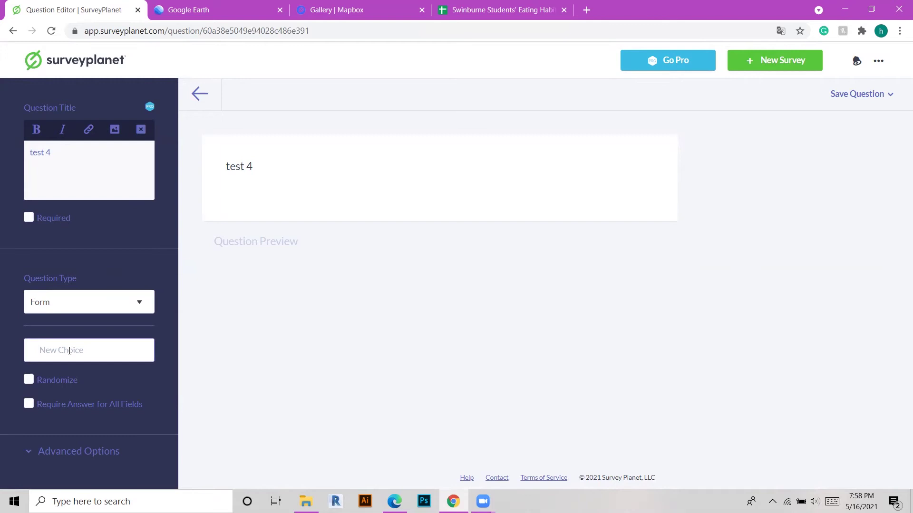
type("C1")
left_click(86, 379)
type("cw")
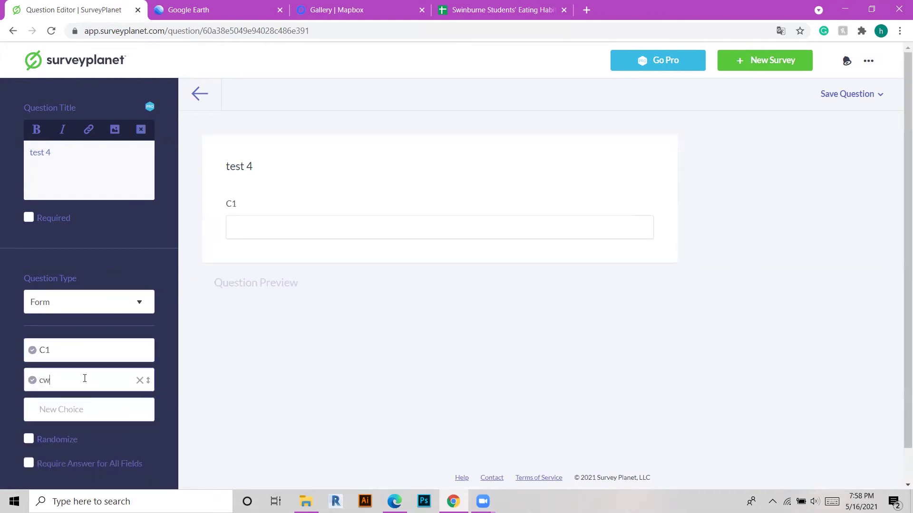
left_click(60, 411)
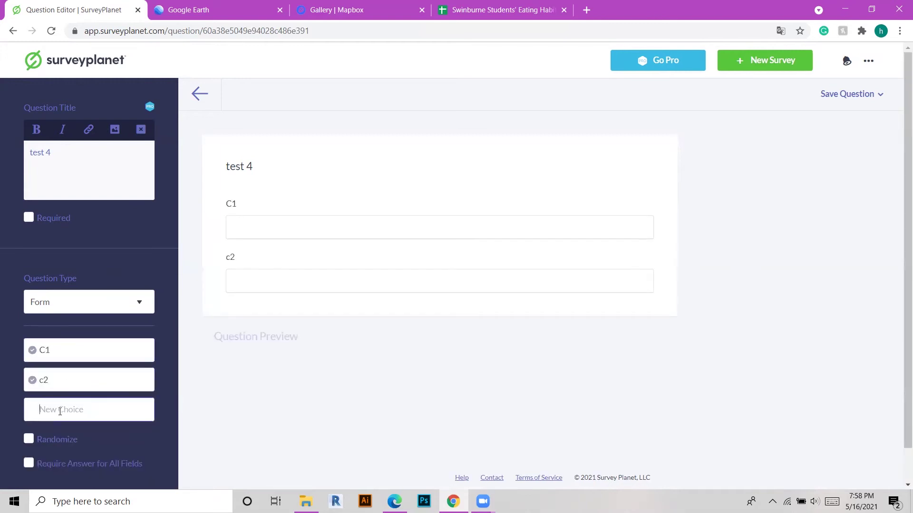
type("c3")
- Require an answer for all fields of the form question, leaving the choices unrandomized
scroll(31, 473, "down", 2)
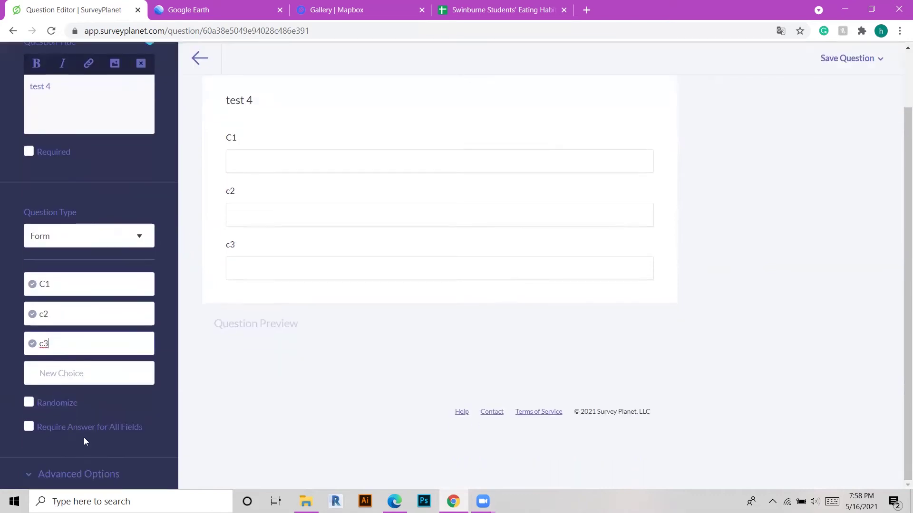
left_click(29, 404)
left_click(29, 428)
left_click(30, 405)
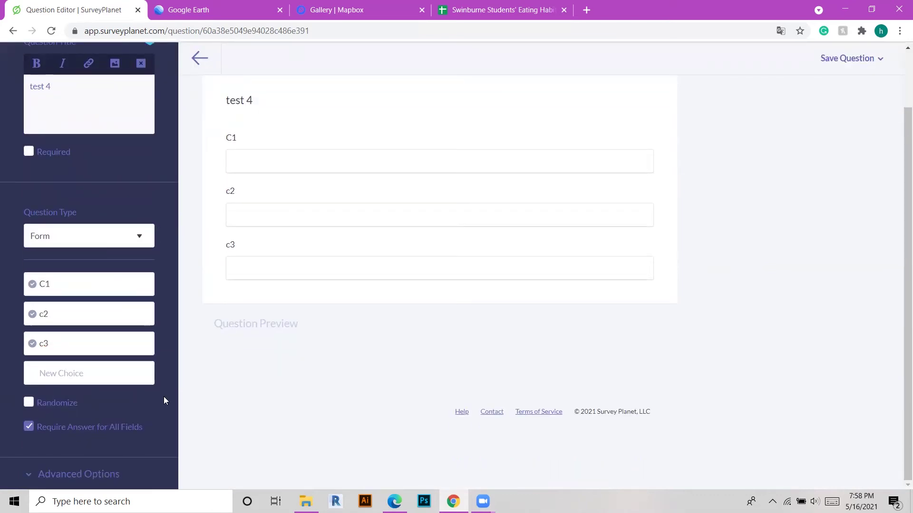
- Enter the sample answer "I like it" under C1 in the preview, and save the form question while creating a new one
left_click(245, 214)
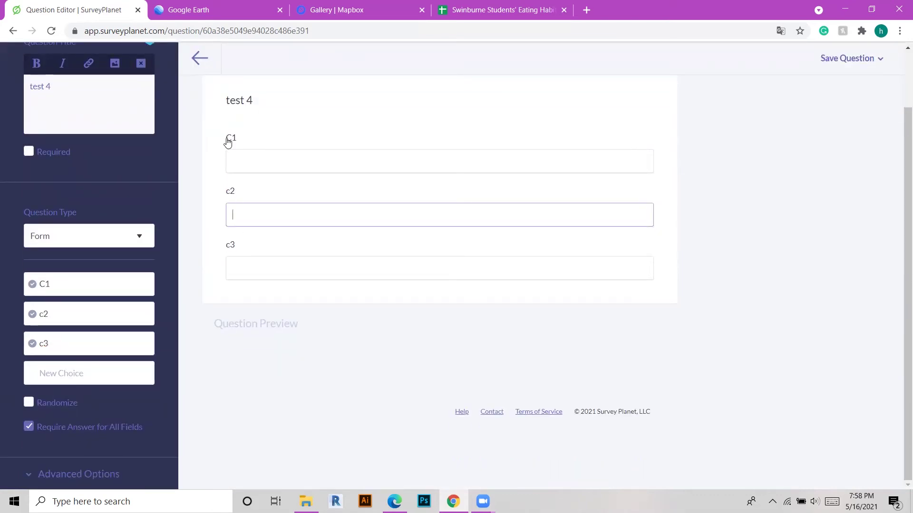
left_click(246, 161)
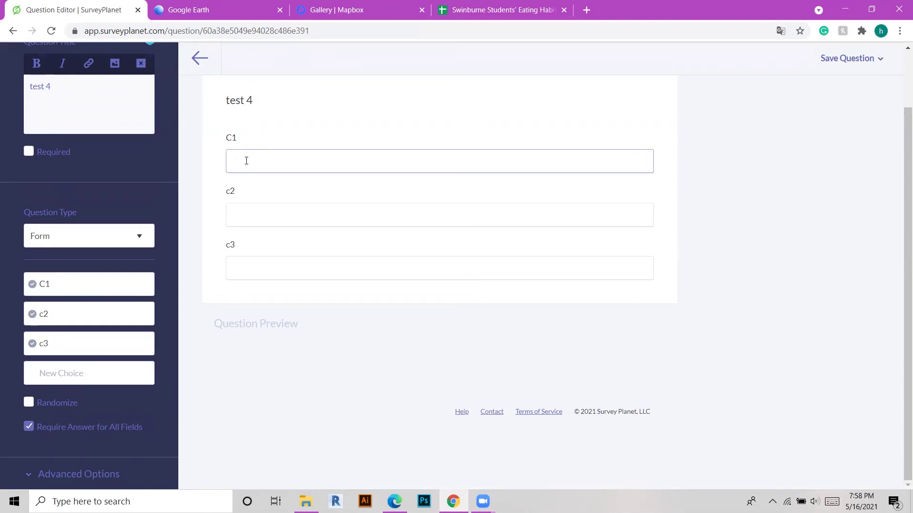
type("I like it")
left_click(880, 61)
left_click(825, 122)
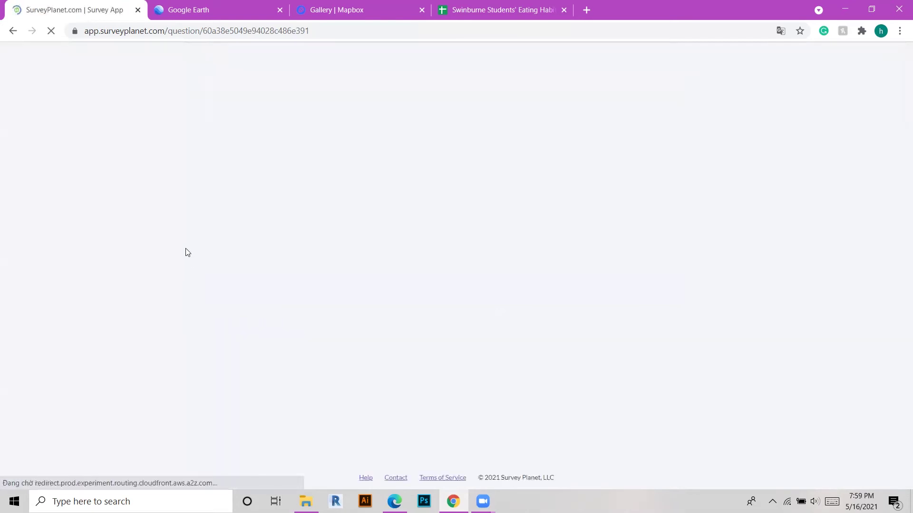
- Set the new question's type to Scoring with a minimum score of 2 and a maximum score of 6
left_click(112, 302)
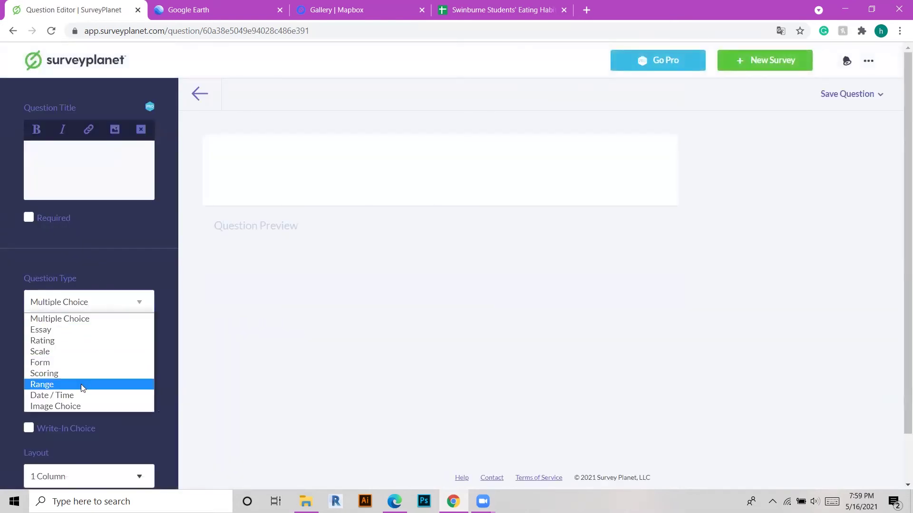
left_click(76, 374)
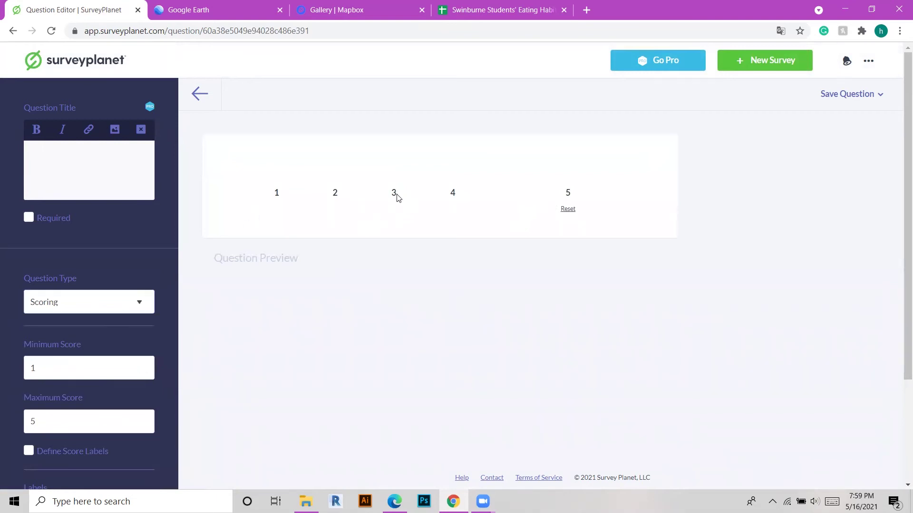
left_click(128, 367)
left_click(144, 365)
left_click(143, 365)
left_click(143, 369)
left_click(144, 420)
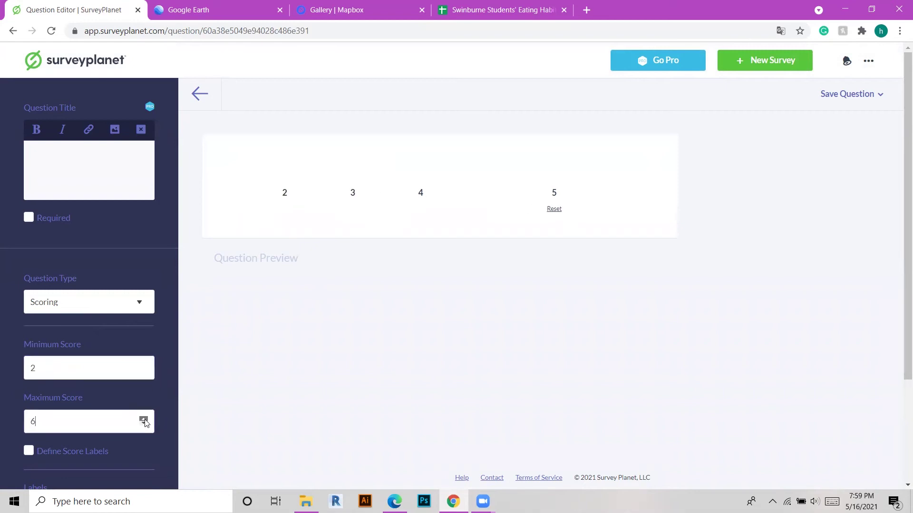
- Try to save the untitled scoring question while creating a new one
scroll(31, 383, "down", 3)
scroll(87, 383, "up", 3)
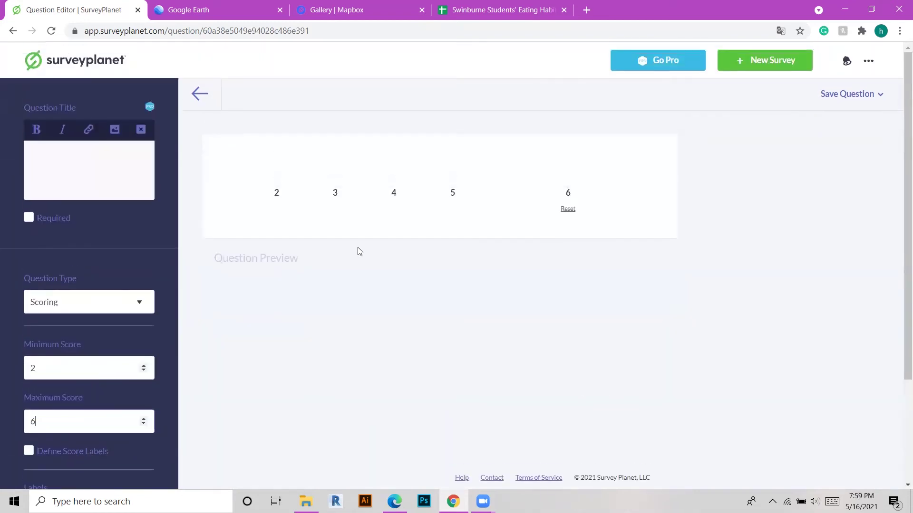
left_click(879, 94)
left_click(844, 158)
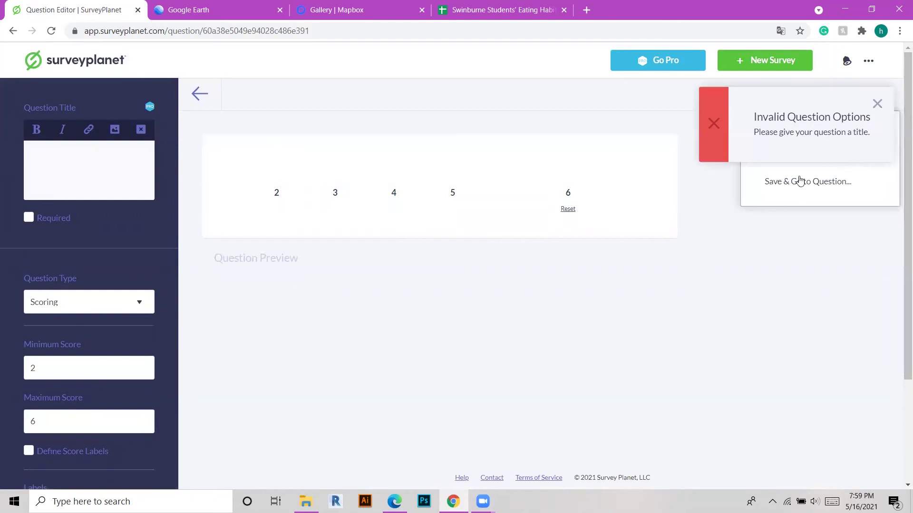
- Turn on unique scores for each row, score label definition and the required answer for the scoring question
left_click(876, 102)
scroll(82, 357, "down", 3)
left_click(28, 402)
left_click(29, 312)
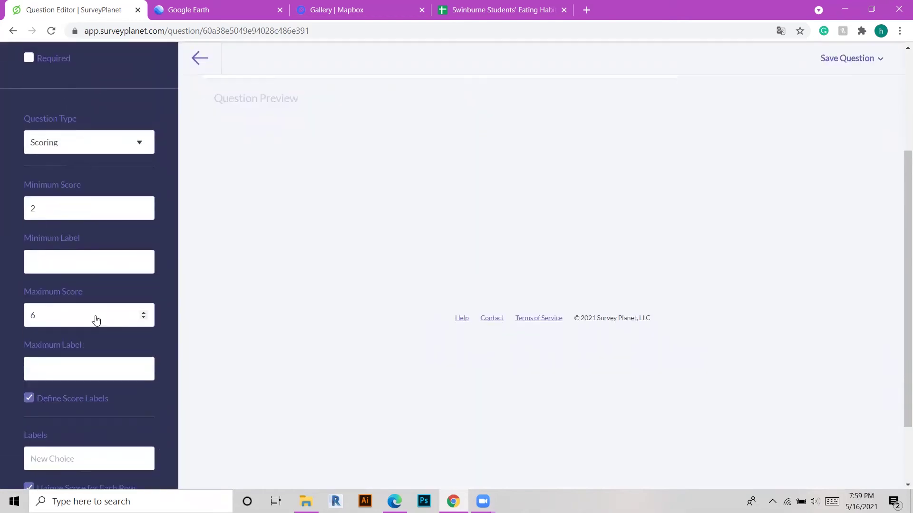
scroll(96, 316, "up", 3)
left_click(29, 218)
- Title the scoring question "Test 5" and try to save it while creating a new question
left_click(63, 153)
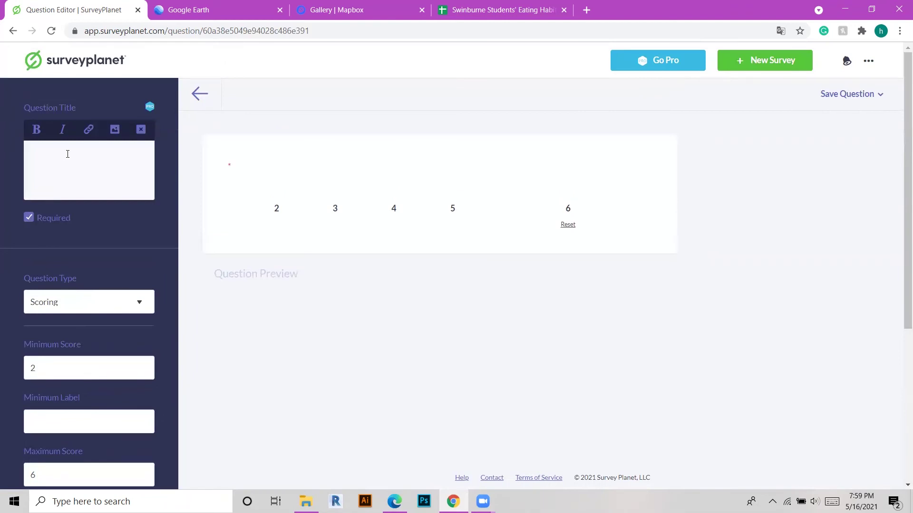
type("Quest")
key("BackSpace")
key("BackSpace")
key("BackSpace")
key("BackSpace")
key("BackSpace")
type("Test")
left_click(879, 95)
left_click(828, 161)
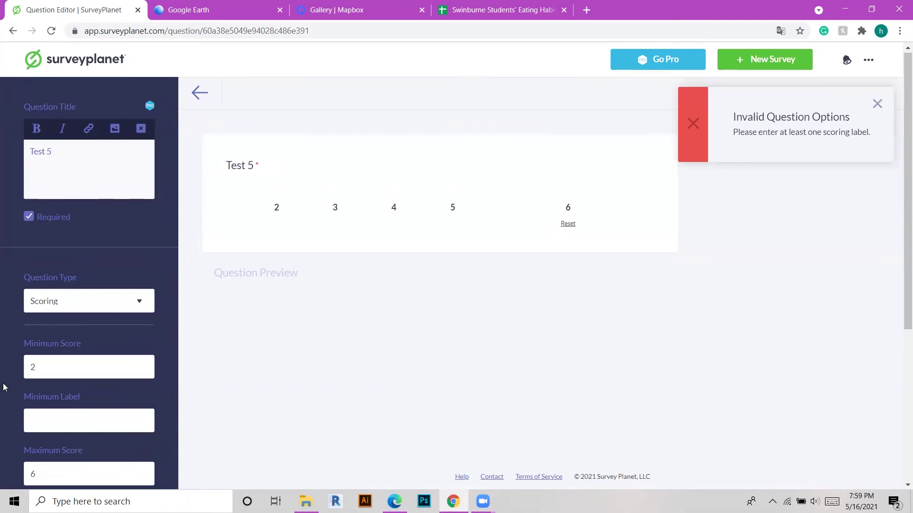
- Turn off score label definition and unique scores for each row, and try saving the question again
scroll(68, 314, "down", 2)
left_click(78, 304)
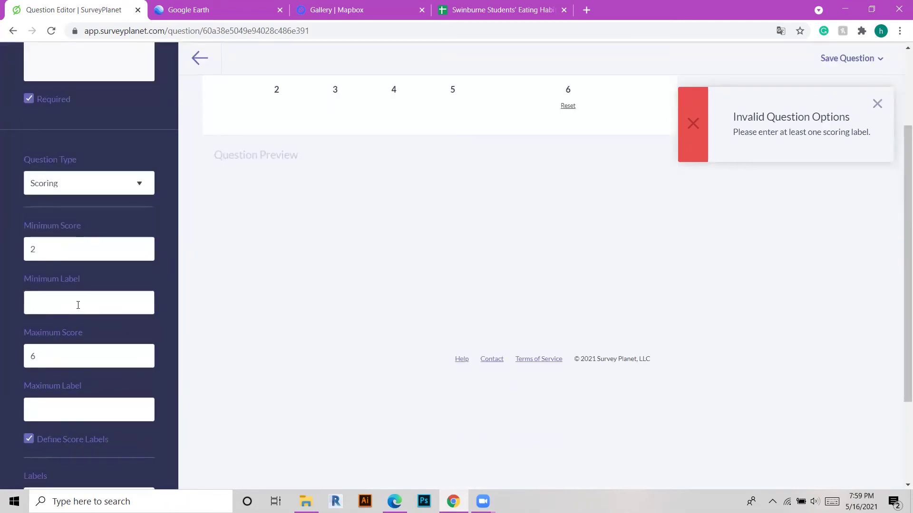
left_click(29, 439)
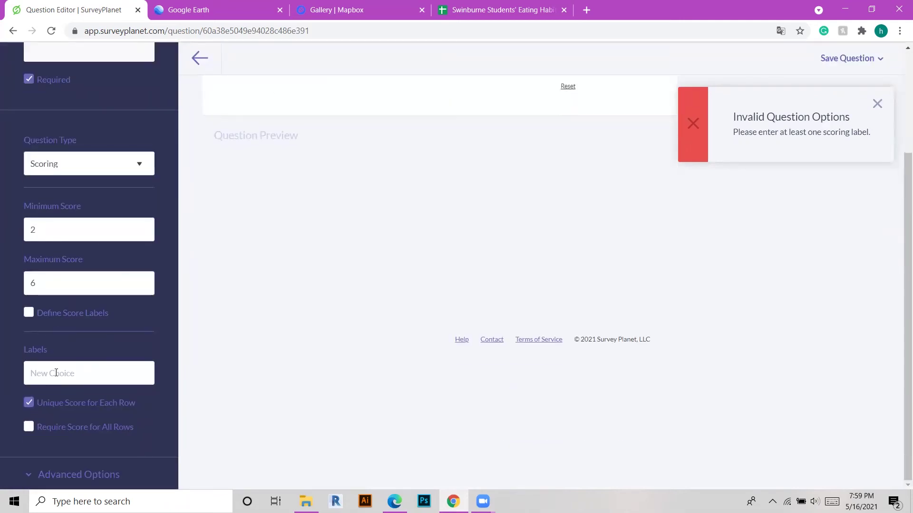
left_click(28, 403)
left_click(877, 104)
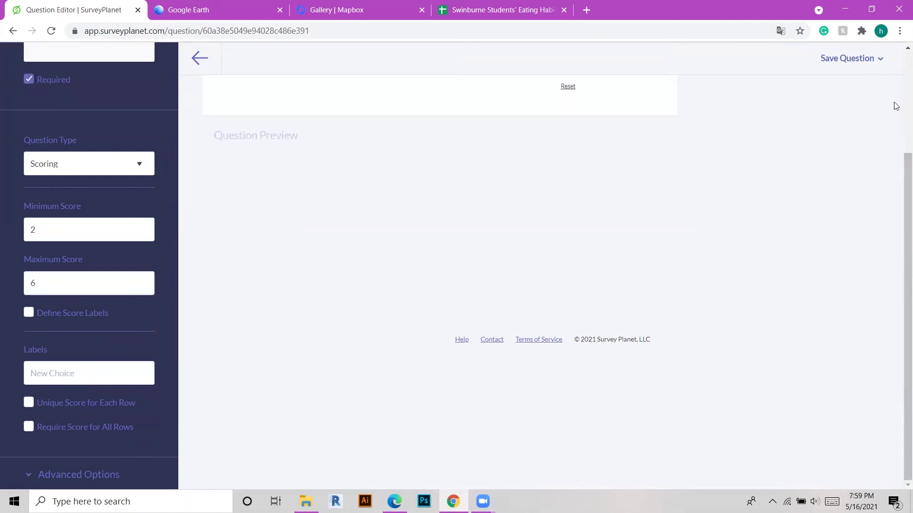
scroll(891, 129, "up", 3)
left_click(879, 94)
left_click(861, 156)
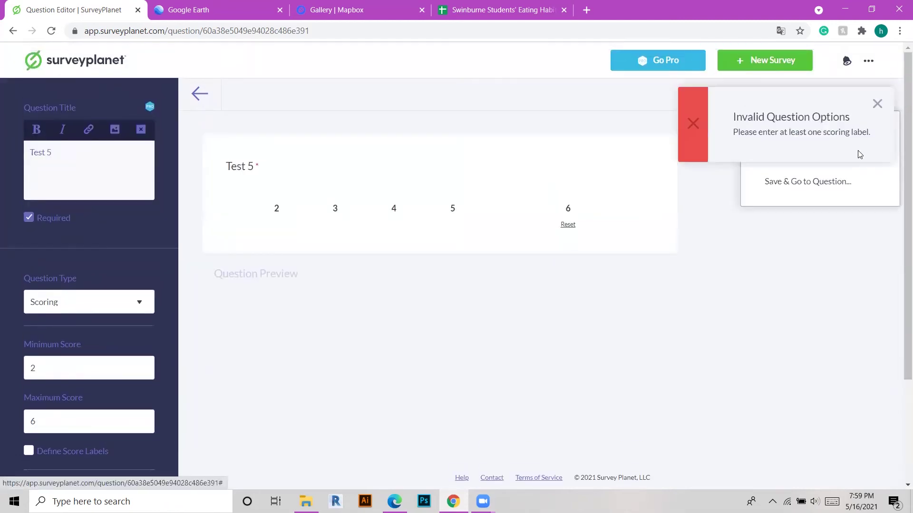
left_click(877, 105)
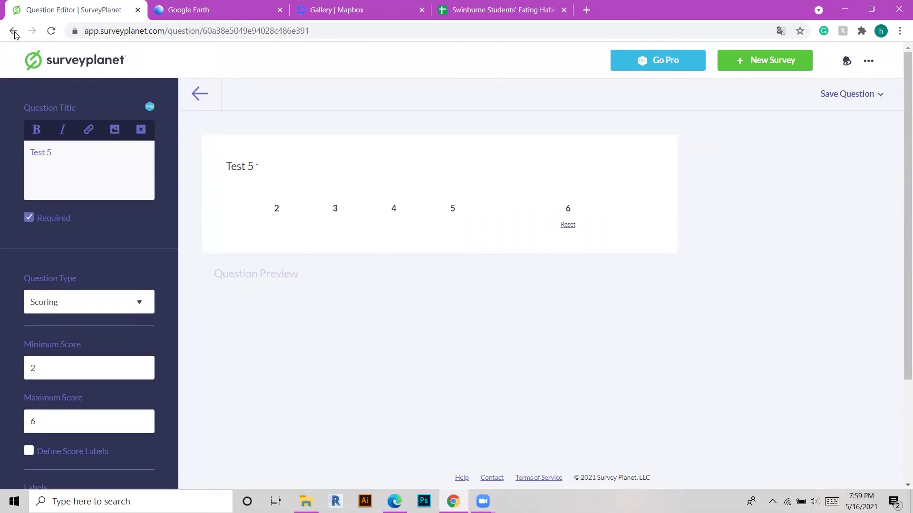
- Reload the question editor and set the blank question's type to Scoring
left_click(51, 30)
key("Return")
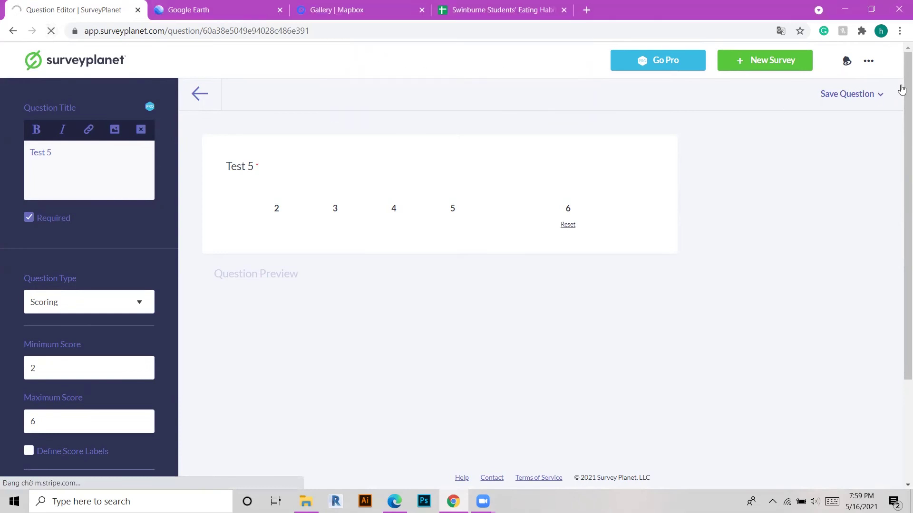
left_click(69, 303)
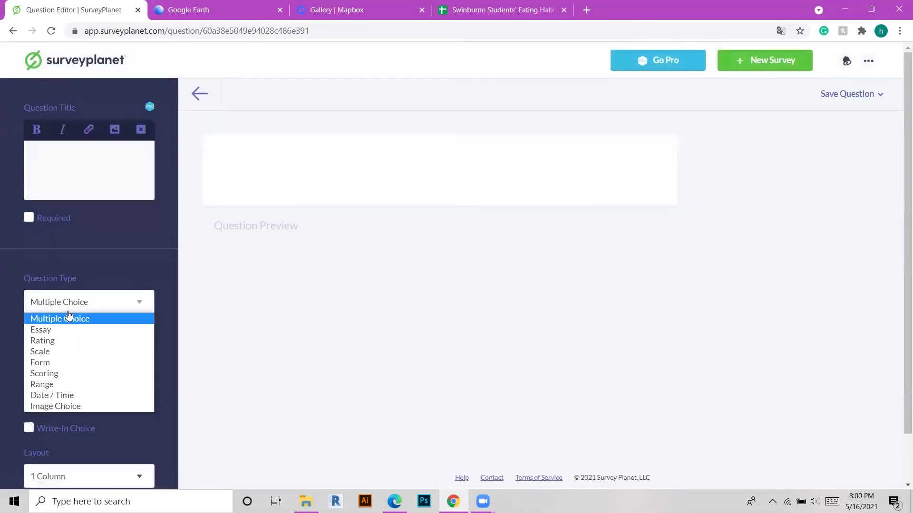
left_click(67, 374)
- Try to save the blank scoring question while creating another one
left_click(880, 94)
left_click(862, 157)
left_click(877, 103)
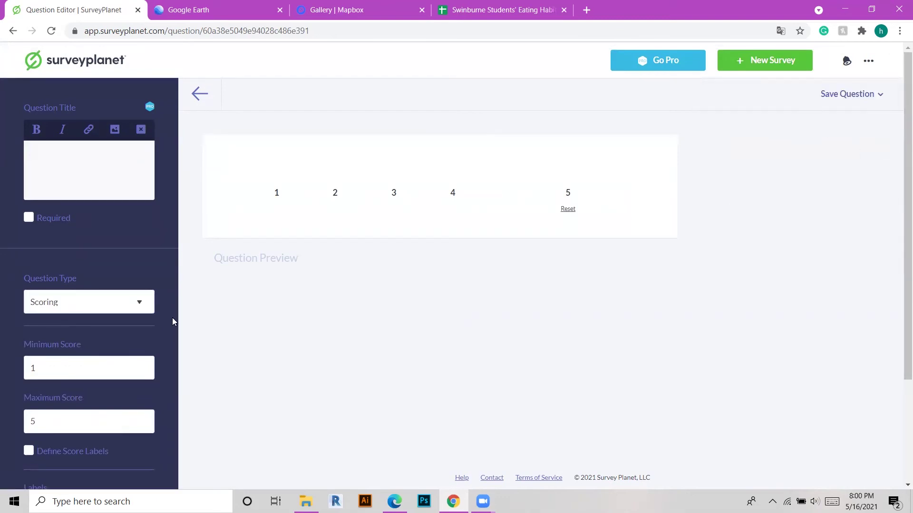
- Enable score label definition for the scoring question and title it "test 5"
scroll(27, 391, "down", 3)
left_click(29, 334)
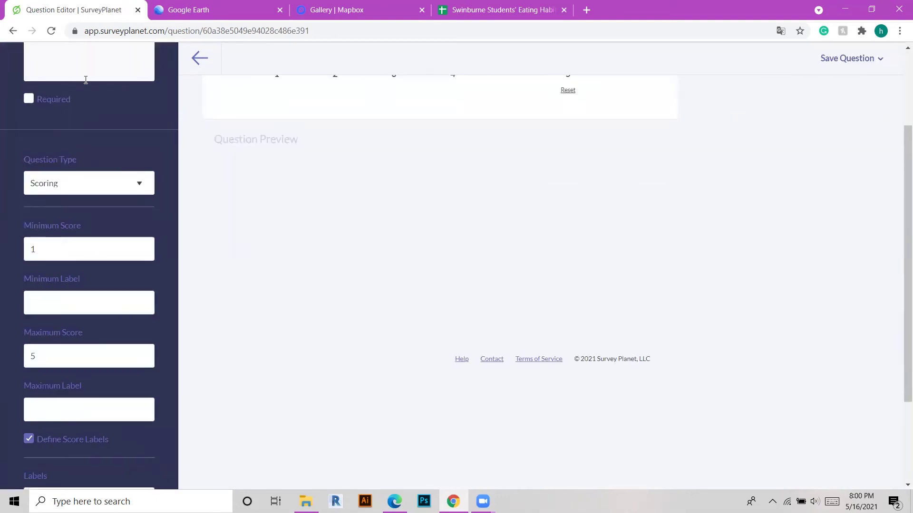
scroll(85, 80, "up", 3)
left_click(75, 150)
type("test 5")
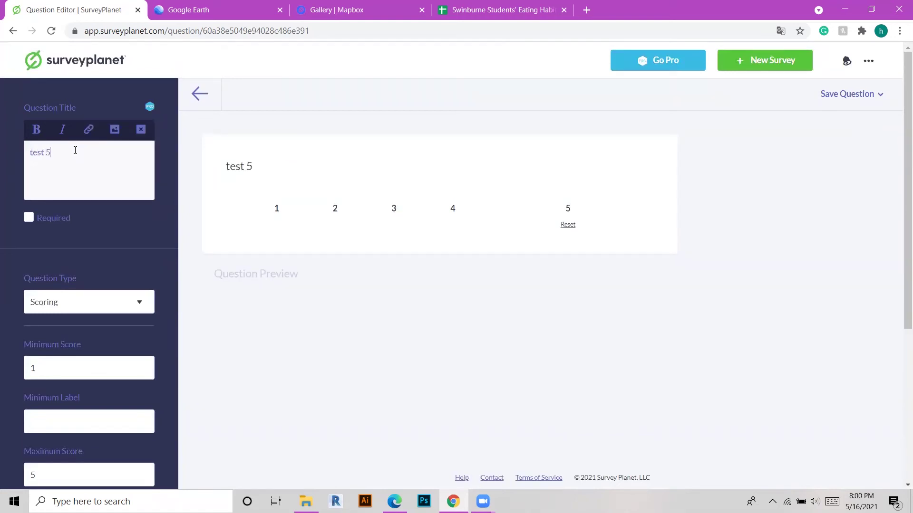
- Set the scoring question's minimum label to 1 and its maximum label to 5
scroll(75, 150, "down", 5)
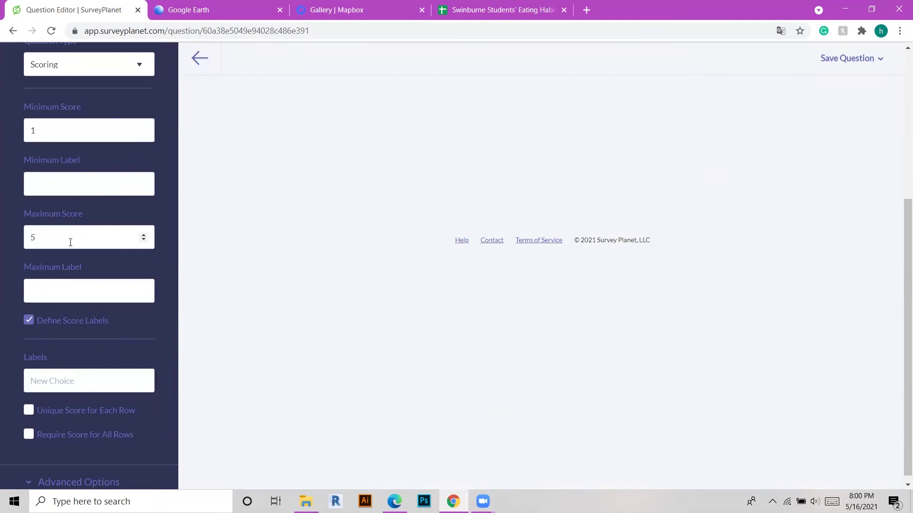
left_click(63, 288)
left_click(95, 186)
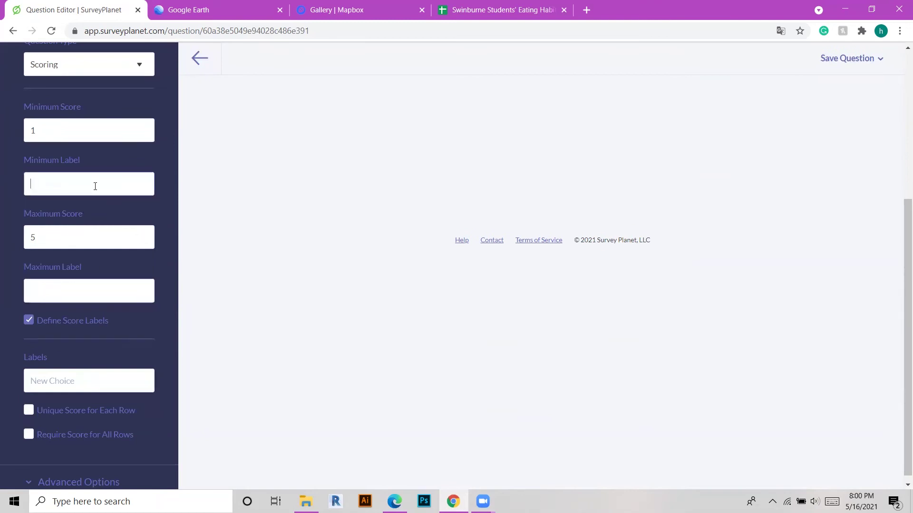
left_click(84, 290)
type("5")
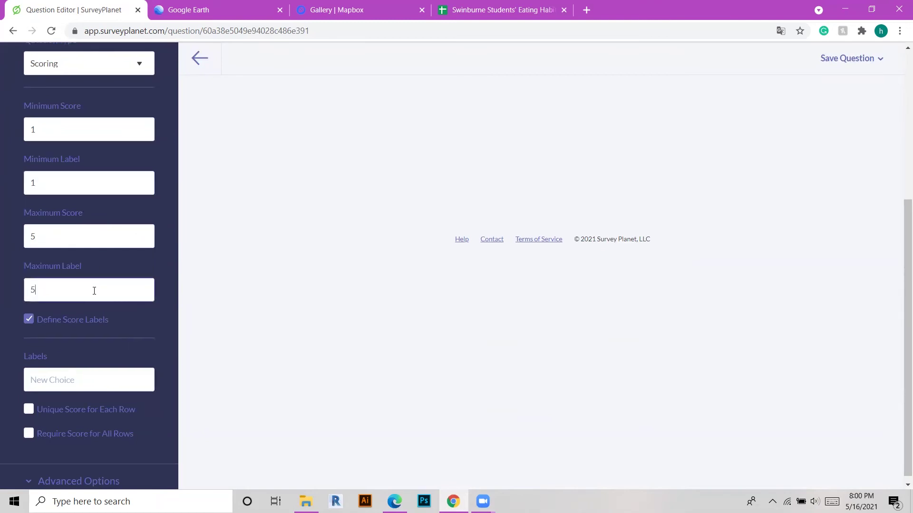
- Add the row labels "C1" and "c2" to the scoring question, and save it while creating a new question
left_click(83, 373)
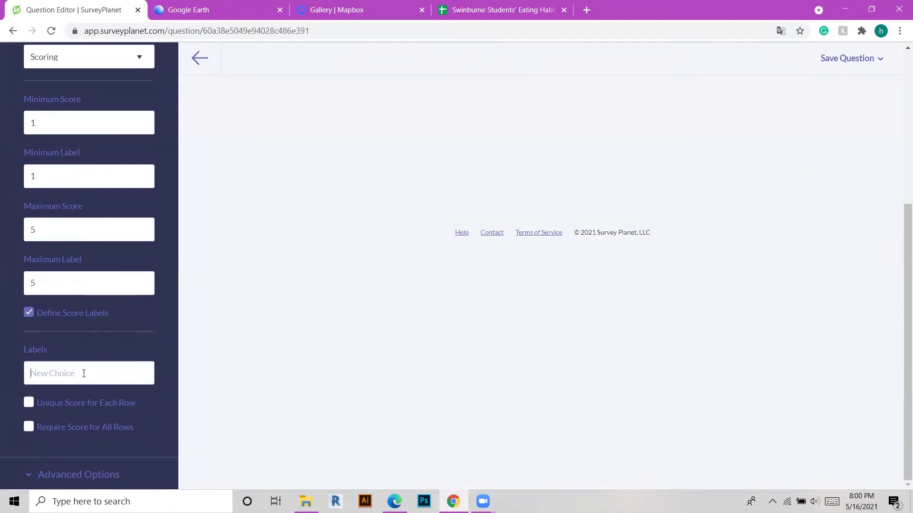
type("C1")
left_click(104, 408)
type("d1")
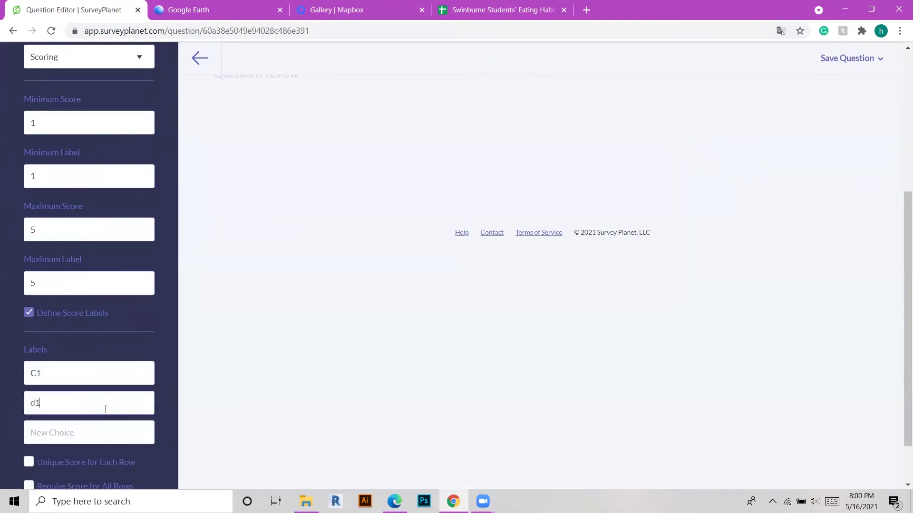
type("2")
scroll(104, 402, "down", 1)
key("BackSpace")
key("BackSpace")
type("c2")
scroll(730, 228, "up", 7)
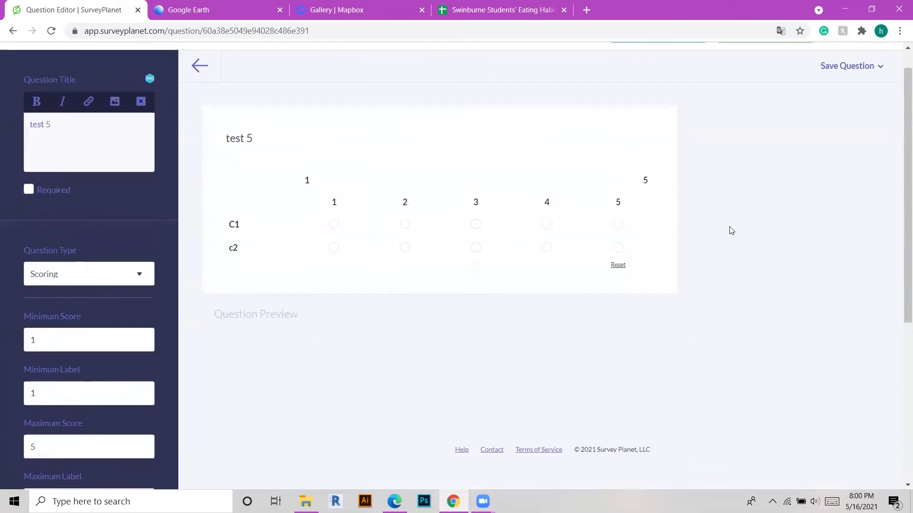
left_click(881, 87)
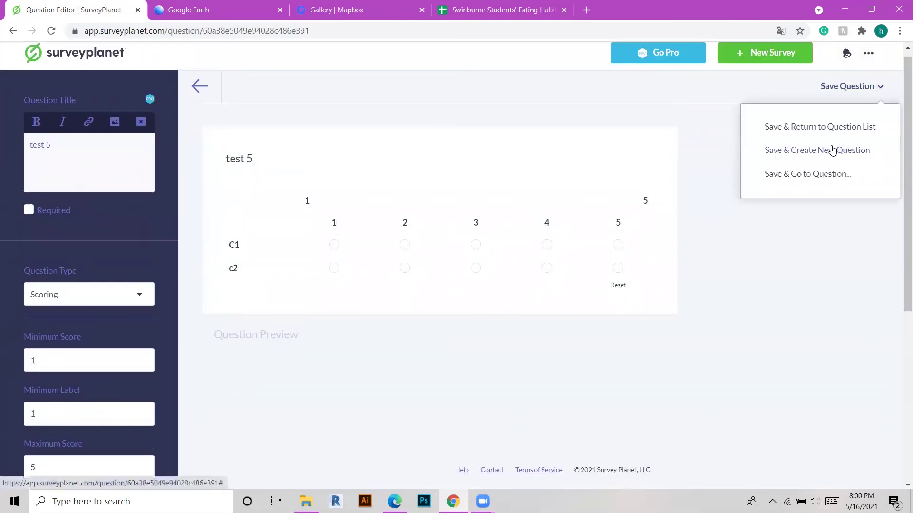
left_click(775, 150)
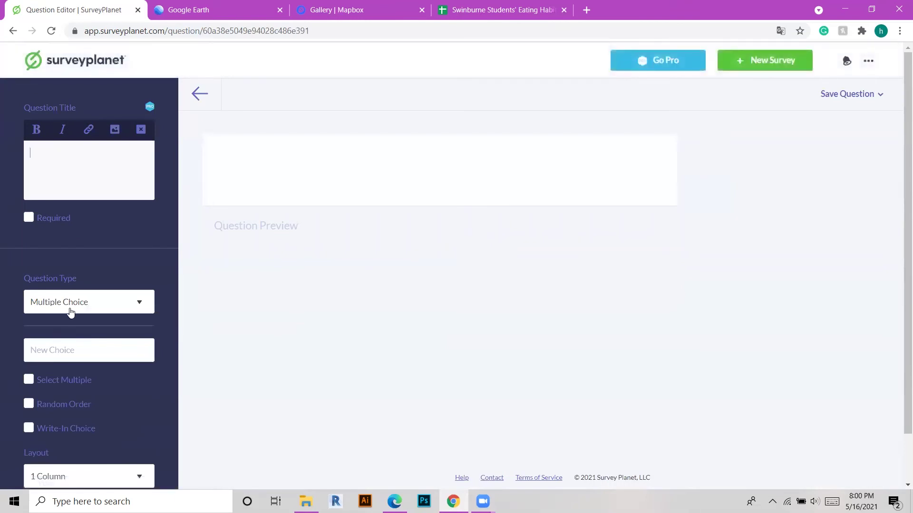
- Set the new question's type to Range and choose 0 to 8 on the preview slider
left_click(71, 311)
left_click(42, 384)
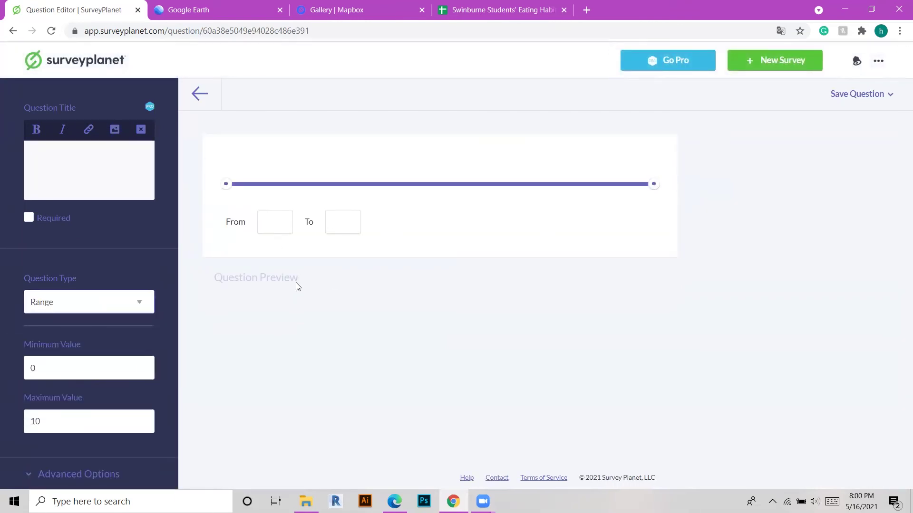
left_click(146, 303)
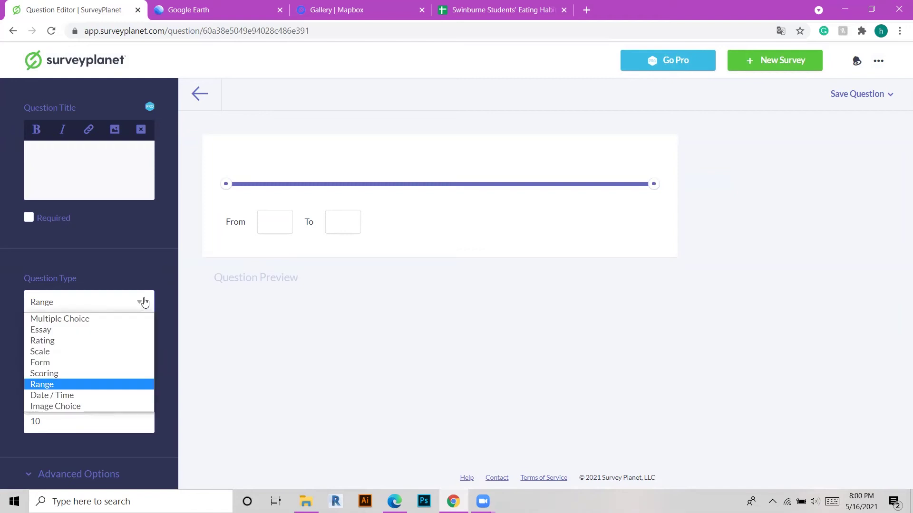
left_click(202, 325)
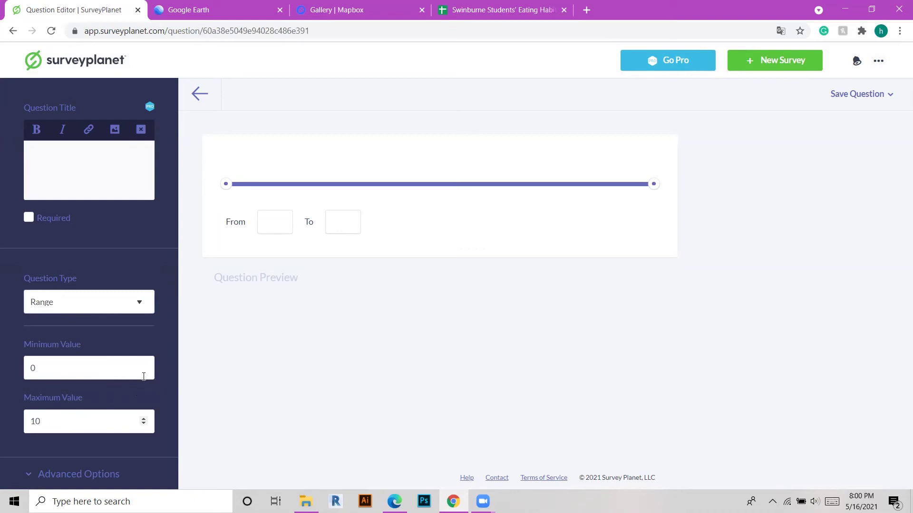
left_click(272, 215)
left_click_drag(428, 186, 582, 189)
- Change the question's type to Date / Time and have it ask for both the date and the time
left_click(69, 301)
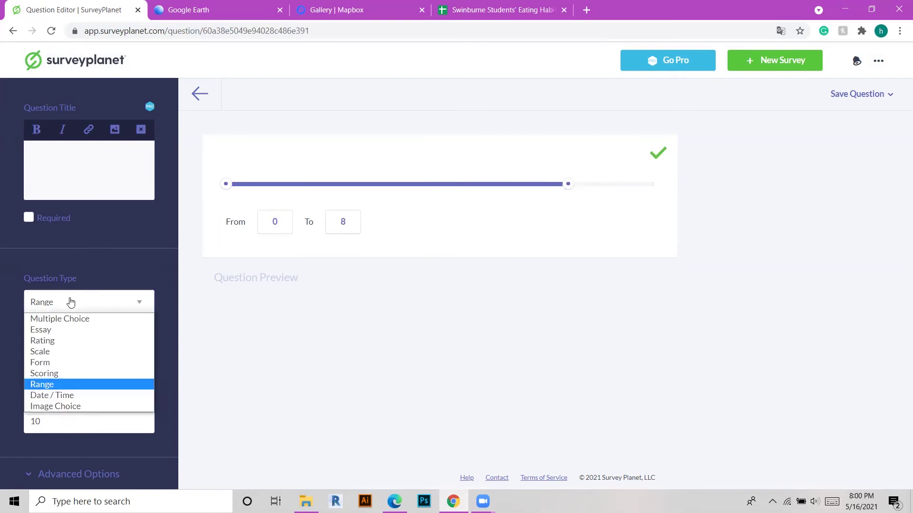
left_click(110, 339)
left_click(319, 191)
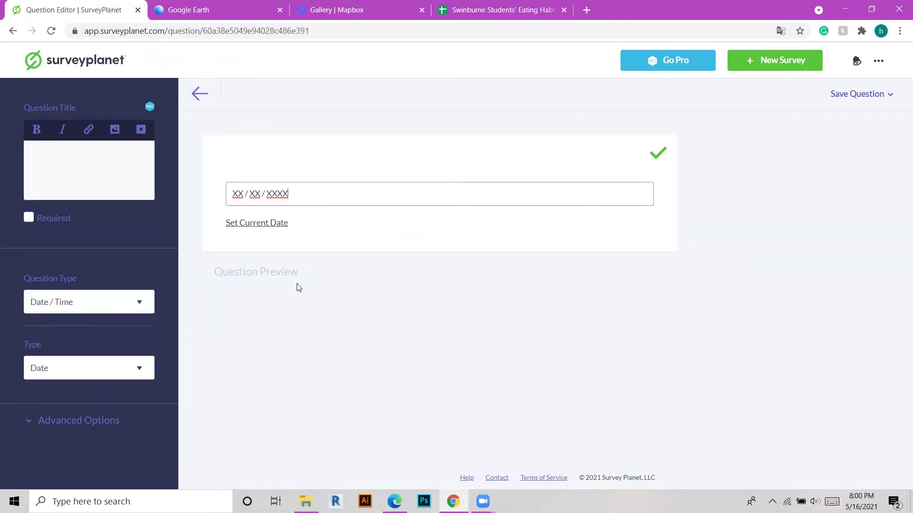
left_click(134, 368)
left_click(109, 406)
- Change the question's type to Image Choice and hide the image captions, keeping the medium image size
left_click(137, 304)
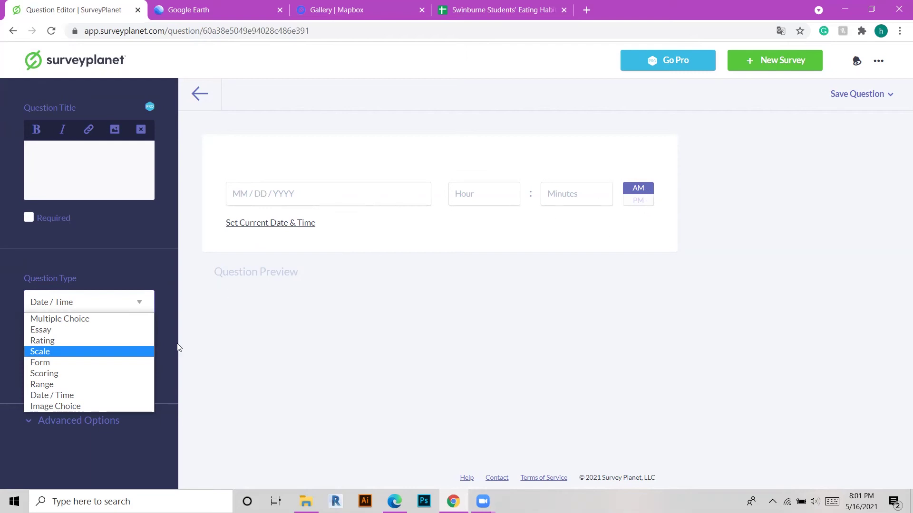
left_click(55, 407)
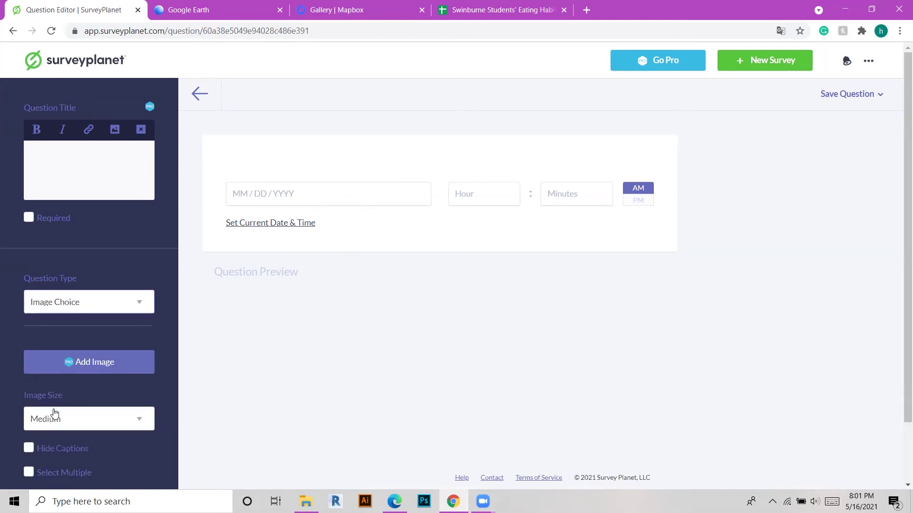
left_click(126, 308)
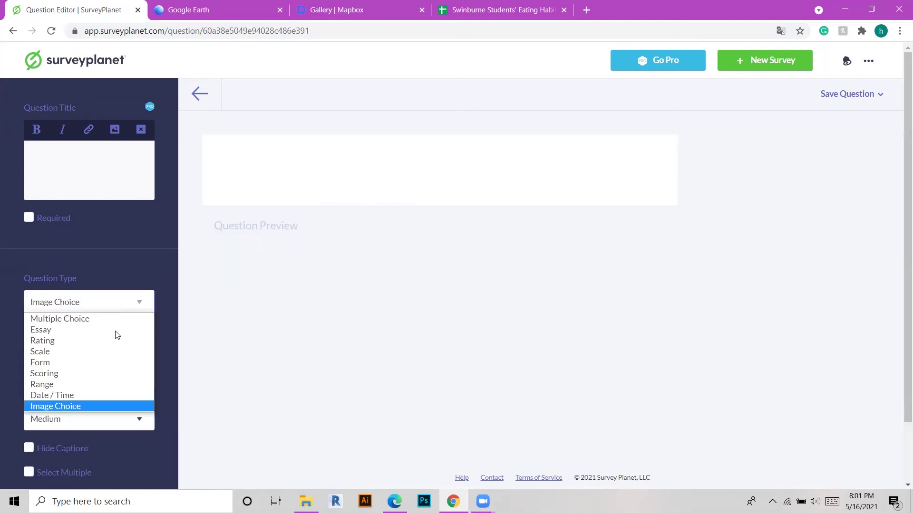
left_click(85, 408)
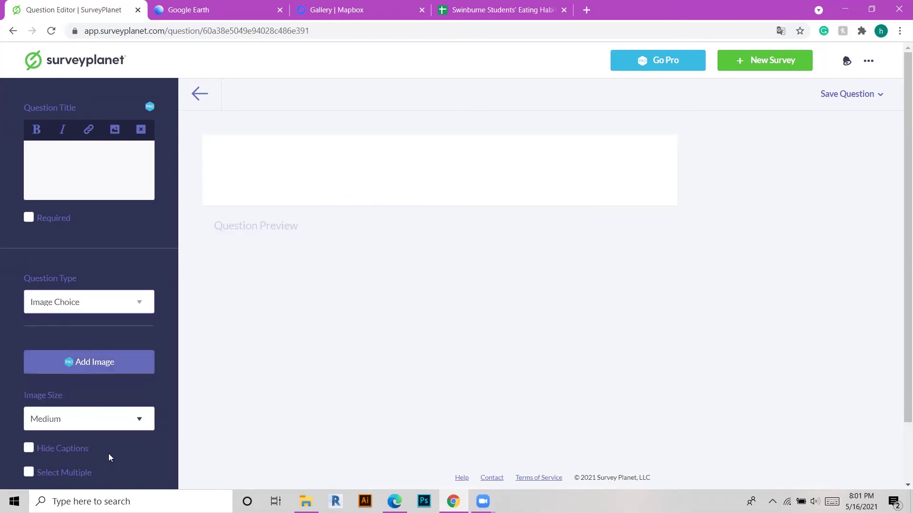
scroll(109, 454, "down", 1)
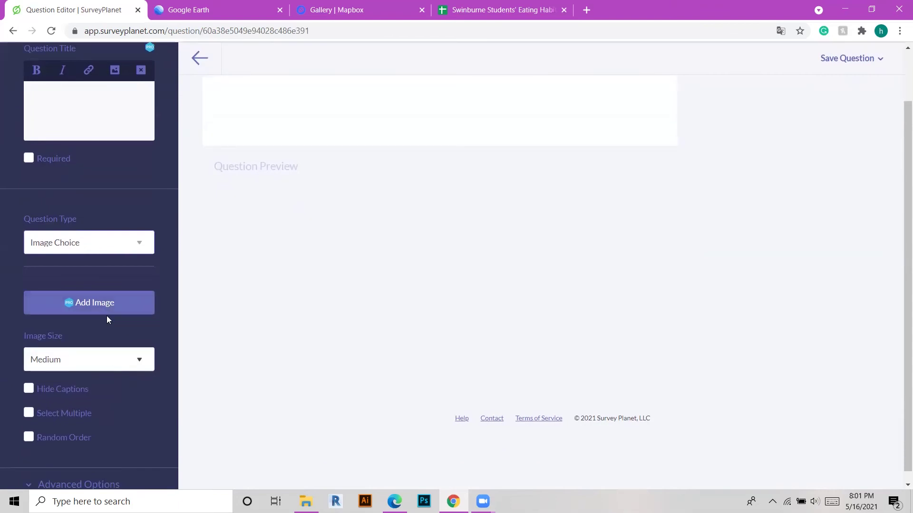
left_click(108, 366)
left_click(49, 390)
left_click(29, 389)
scroll(504, 325, "up", 1)
scroll(283, 344, "down", 1)
scroll(285, 332, "up", 1)
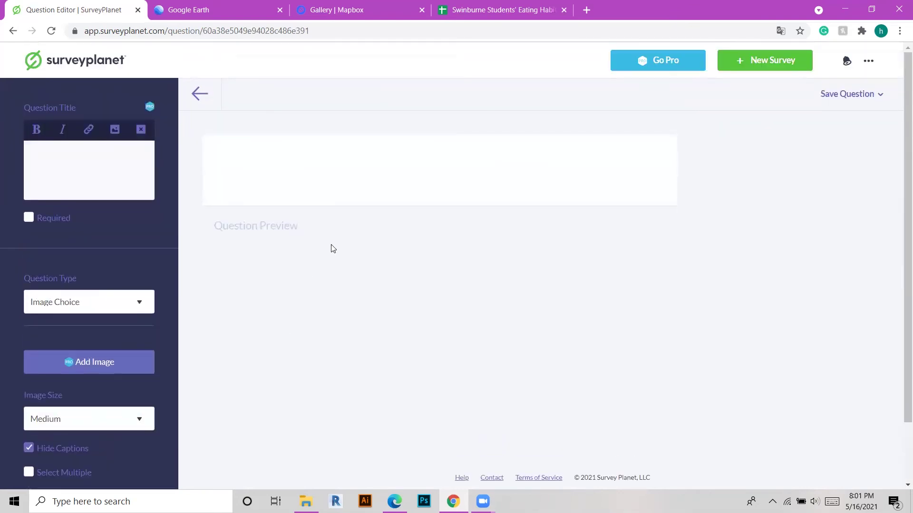
- Leave the editor without saving the Image Choice question and look over the question list of Test 2
left_click(199, 96)
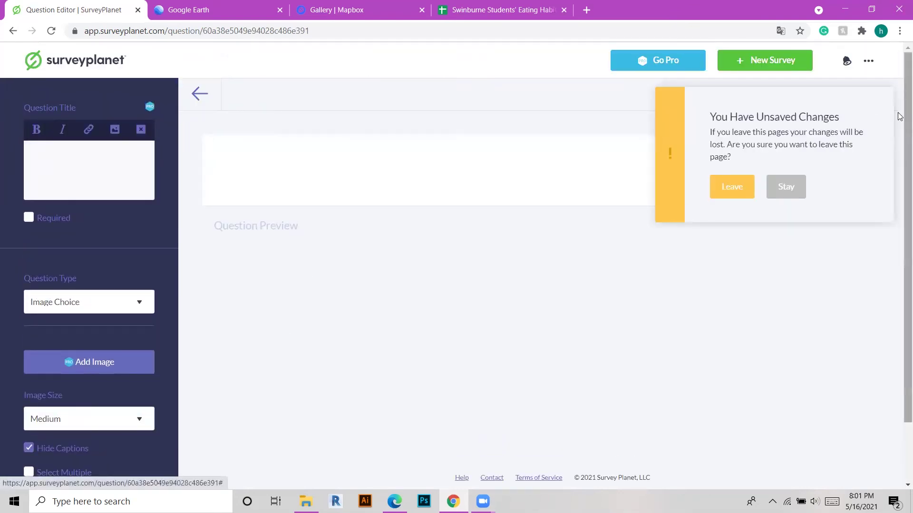
left_click(748, 191)
left_click(880, 62)
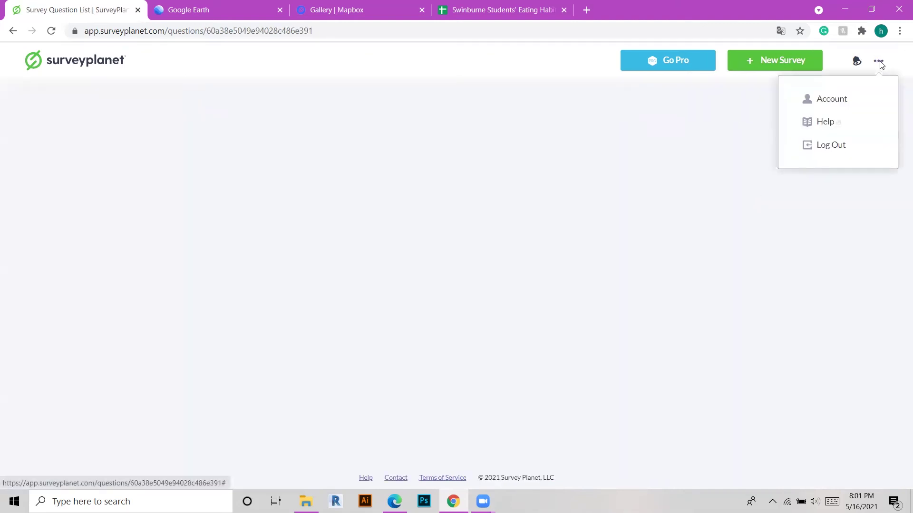
left_click(409, 138)
scroll(436, 231, "down", 3)
scroll(440, 224, "up", 3)
- Review the saved questions of Test 2 and the ways to add a new one
left_click(880, 94)
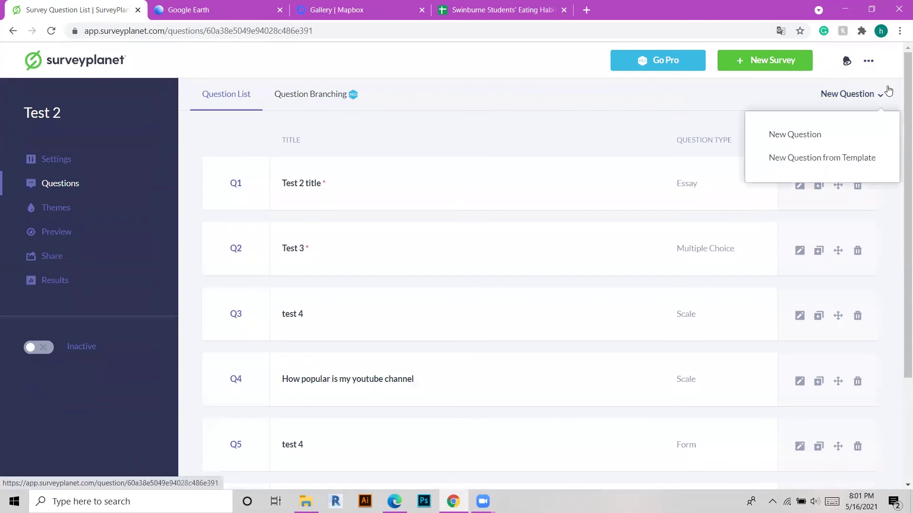
scroll(419, 190, "down", 3)
scroll(482, 151, "up", 3)
left_click(484, 130)
scroll(383, 204, "down", 3)
scroll(390, 237, "up", 3)
scroll(760, 257, "down", 3)
scroll(880, 295, "up", 2)
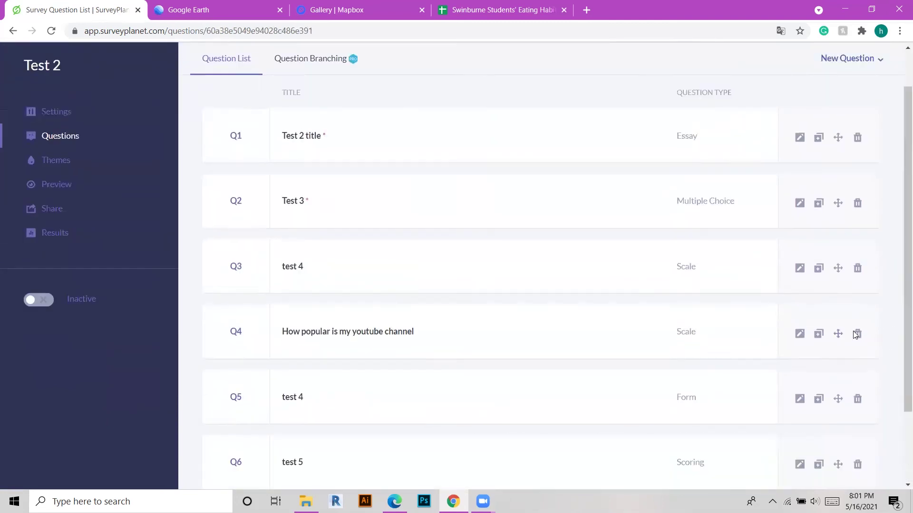
scroll(851, 332, "up", 1)
scroll(618, 186, "down", 1)
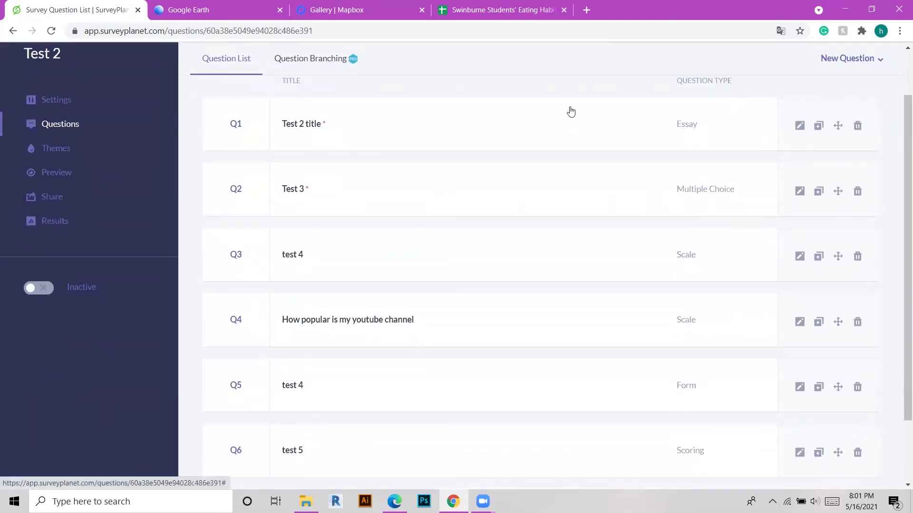
scroll(287, 149, "up", 1)
scroll(190, 180, "down", 2)
- Try the Black theme on Test 2 and browse the other available themes
left_click(105, 94)
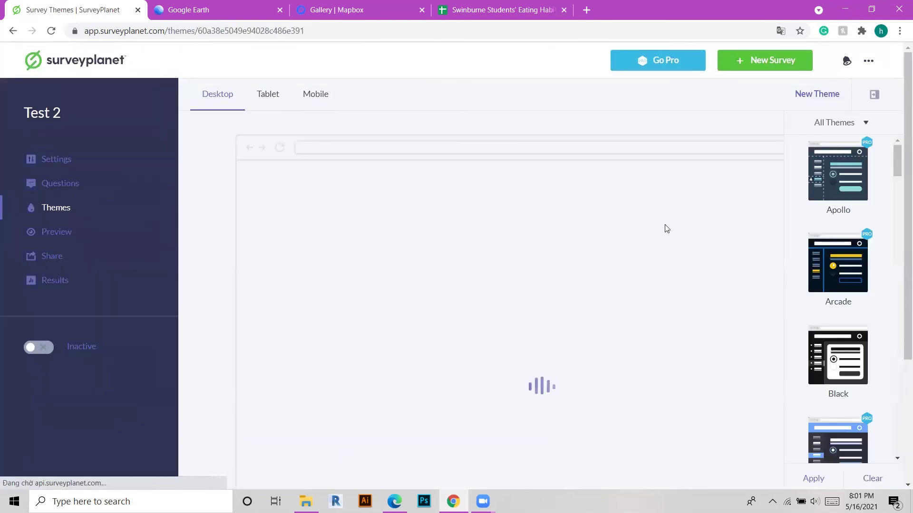
left_click(841, 378)
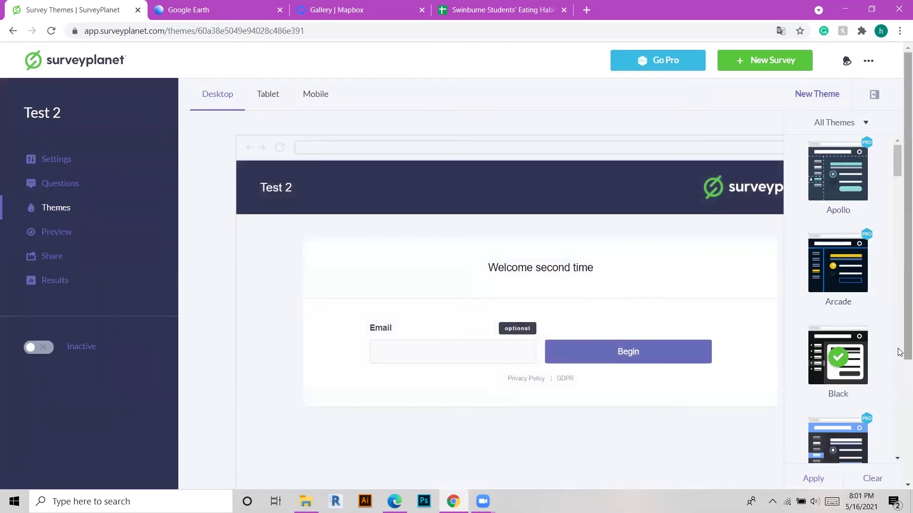
scroll(702, 255, "down", 1)
scroll(872, 291, "down", 5)
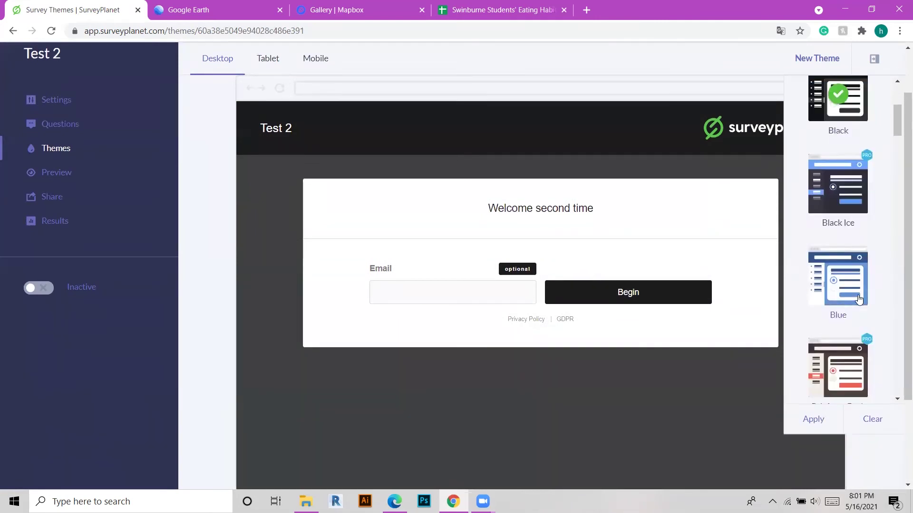
scroll(864, 329, "down", 1)
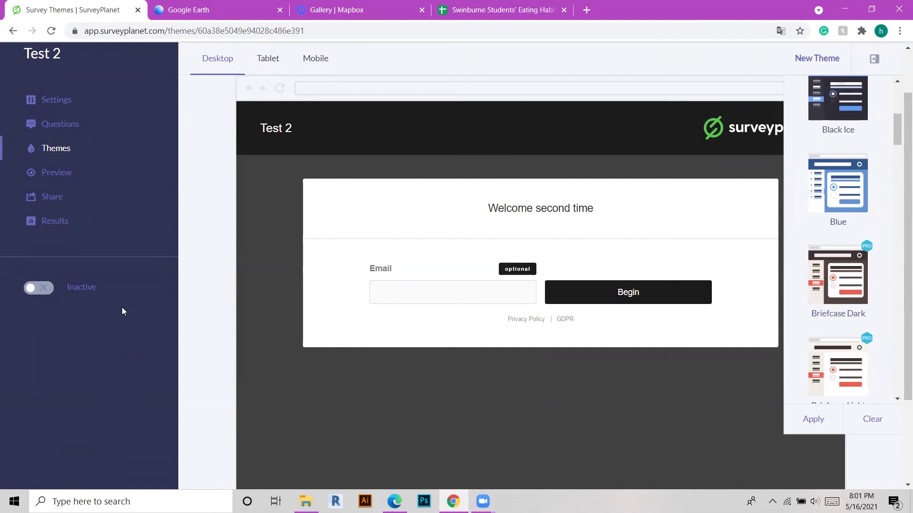
- Leave the themes page without applying the theme and start the desktop preview of Test 2, leaving the optional email blank
left_click(47, 172)
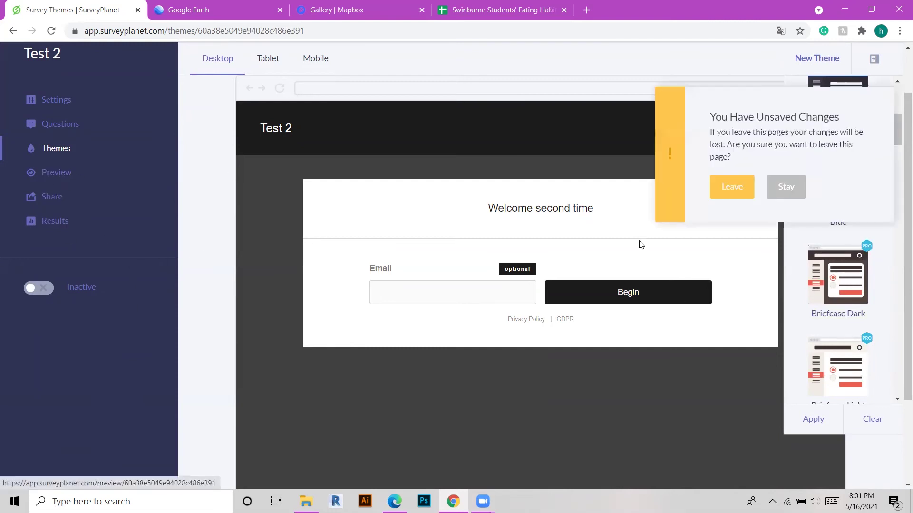
left_click(792, 187)
left_click(56, 172)
left_click(731, 188)
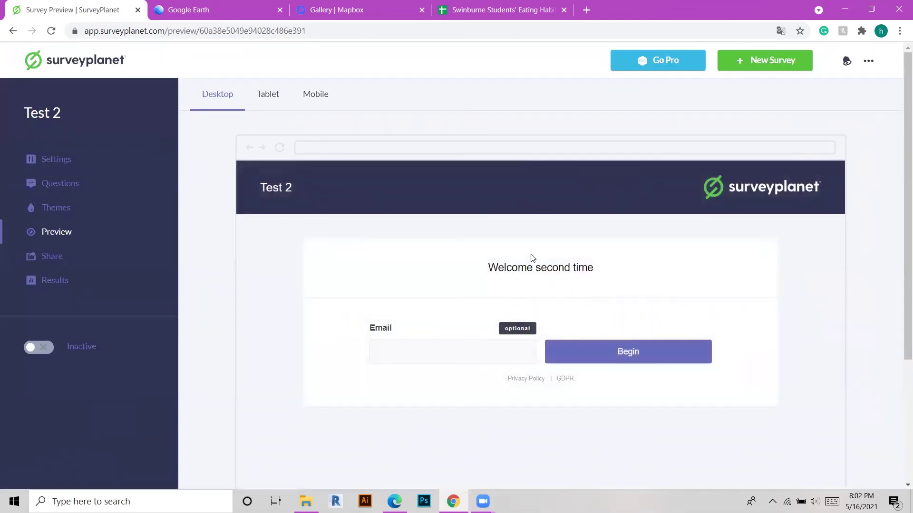
left_click(480, 356)
left_click(442, 377)
left_click(615, 359)
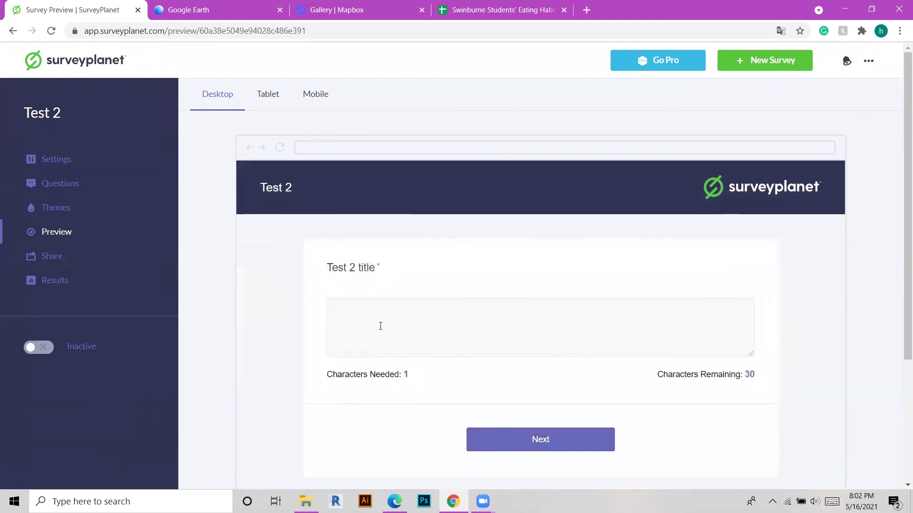
- Activate Test 2 from its sharing page to get a direct link, and check the survey's results page
left_click(49, 257)
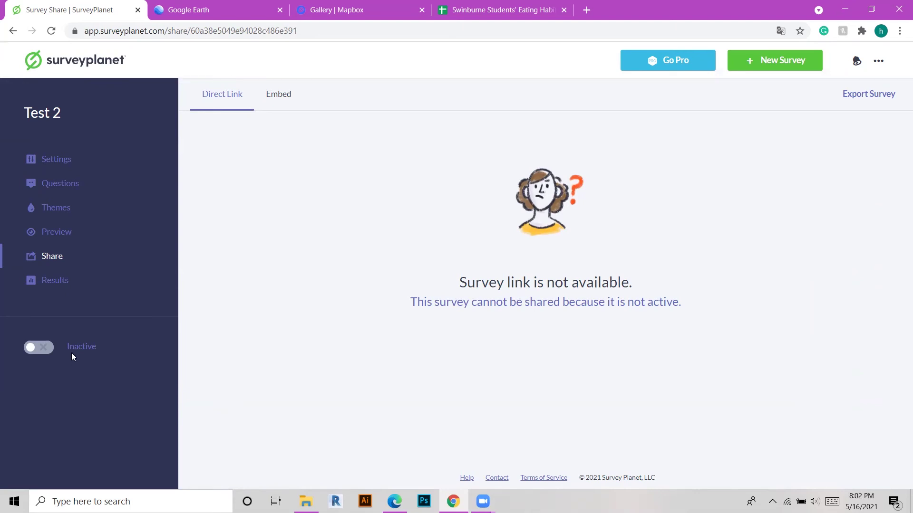
left_click(40, 351)
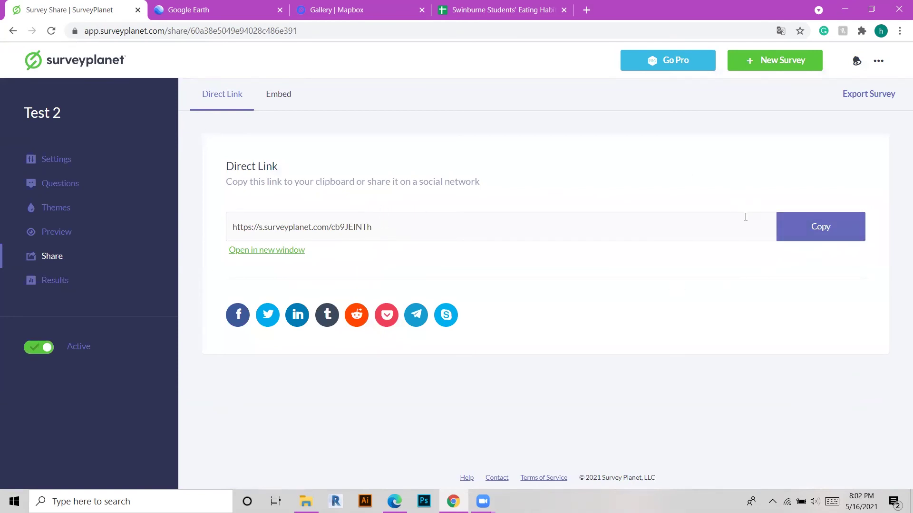
left_click(50, 281)
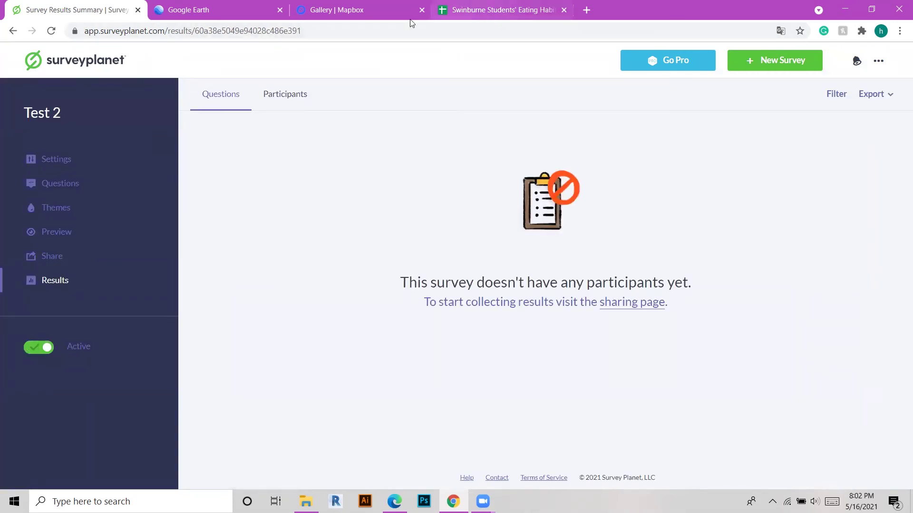
- Open the results of the Swinburne Students' Eating Habits survey and examine the answers and charts for each question
left_click(79, 65)
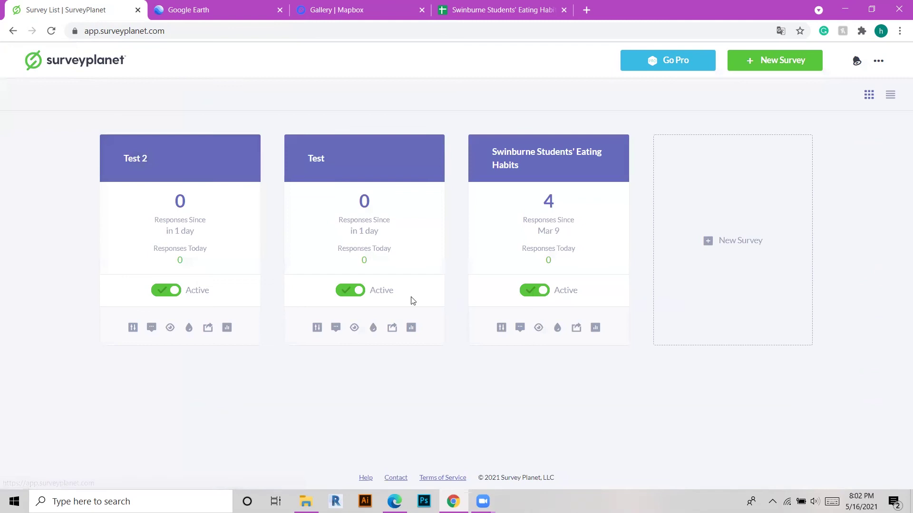
left_click(570, 198)
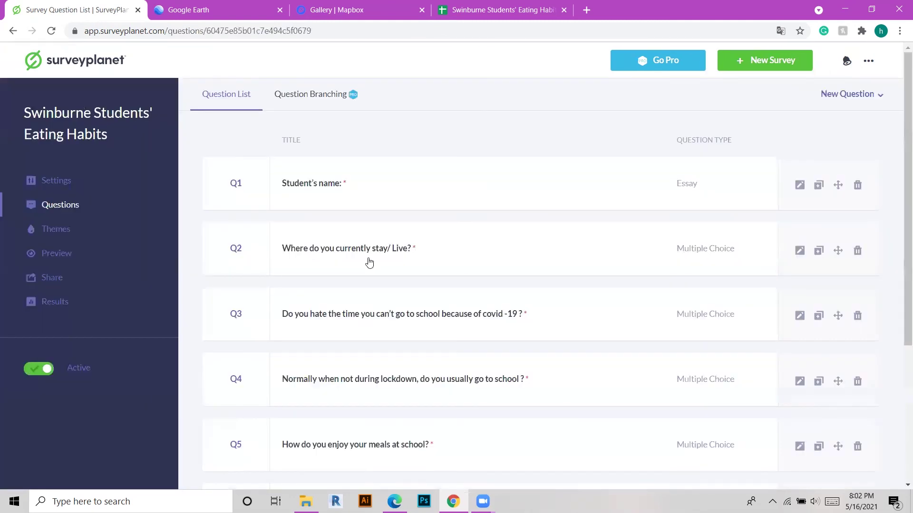
left_click(52, 303)
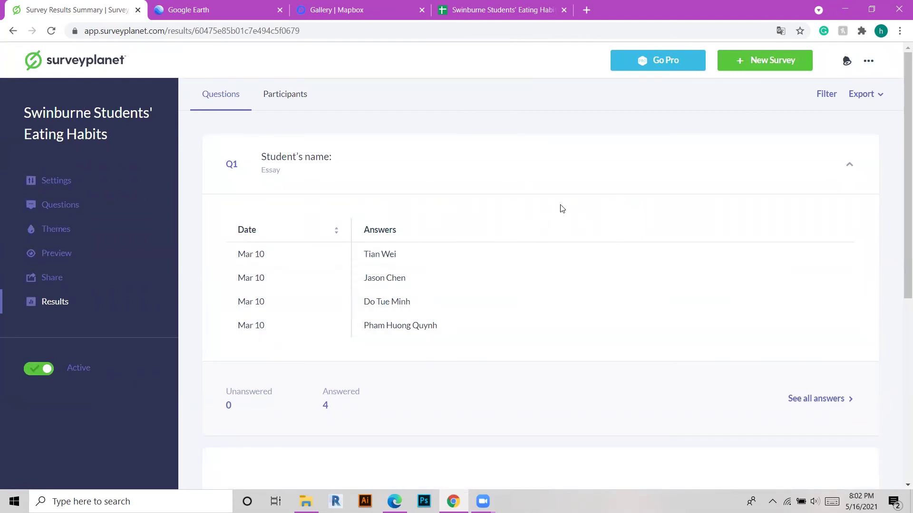
scroll(648, 253, "down", 7)
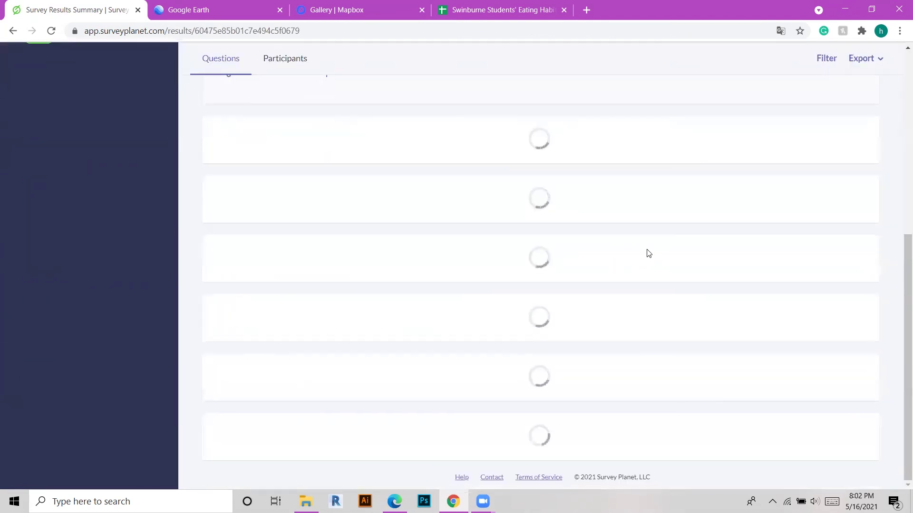
scroll(719, 340, "down", 2)
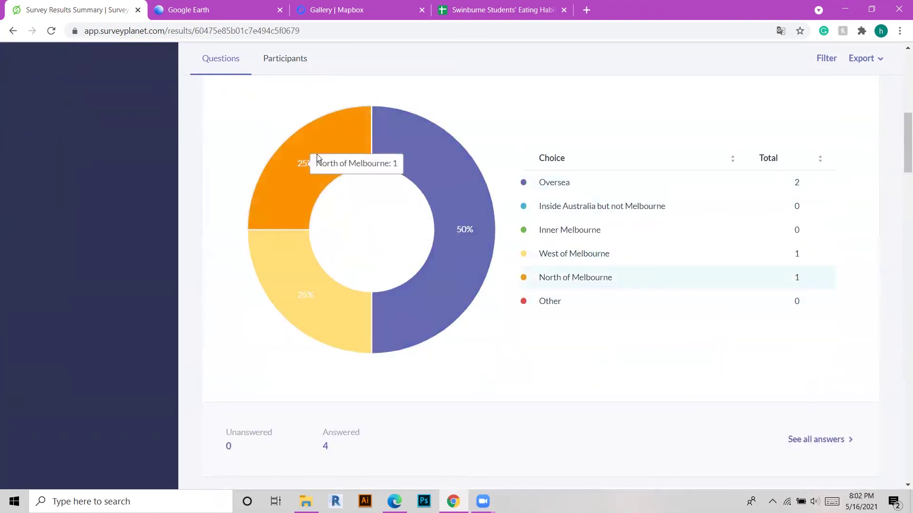
scroll(476, 176, "down", 4)
scroll(473, 223, "down", 20)
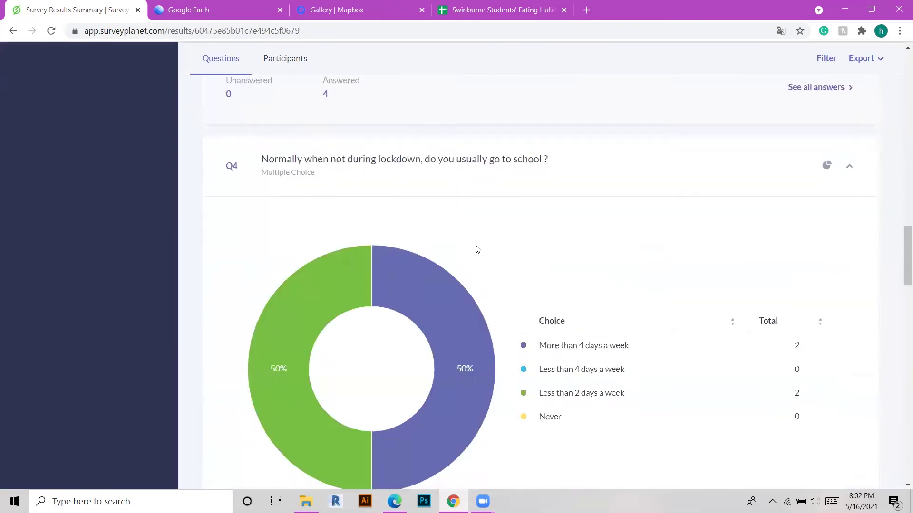
- Try to export the summary of the survey results and dismiss the resulting notice
left_click(886, 65)
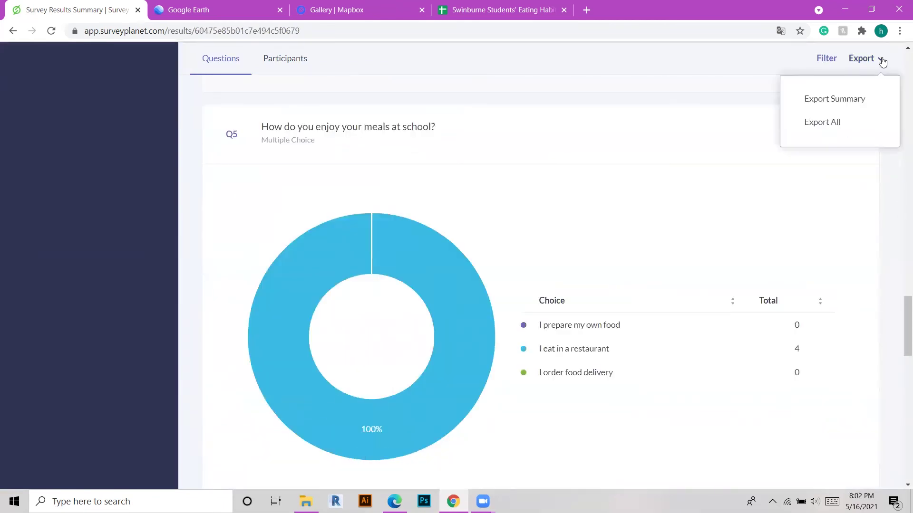
left_click(861, 100)
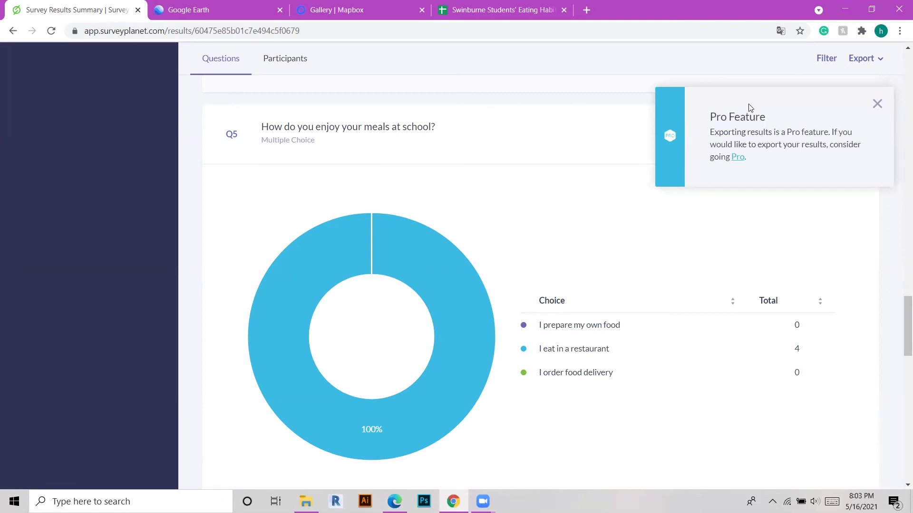
left_click(876, 105)
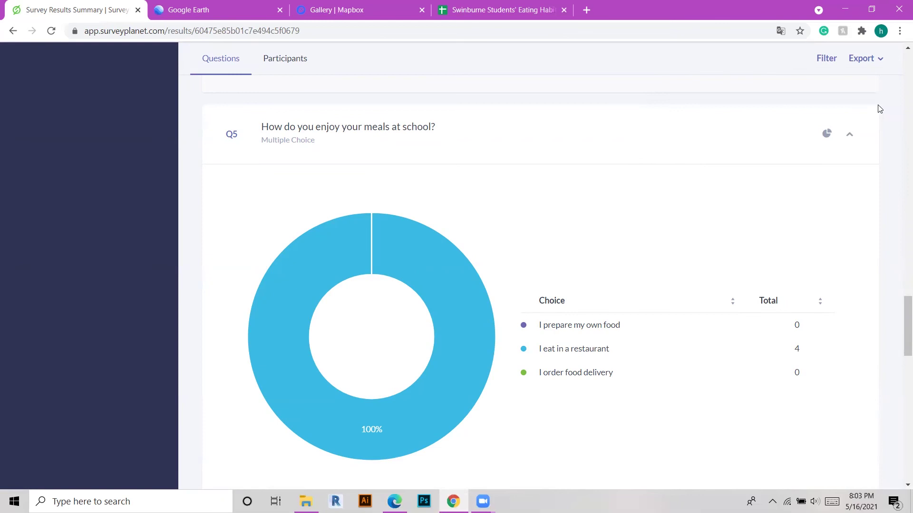
- Compare the Swinburne Students' Eating Habits (Responses) spreadsheet in Google Sheets with the survey's results in SurveyPlanet
left_click(511, 8)
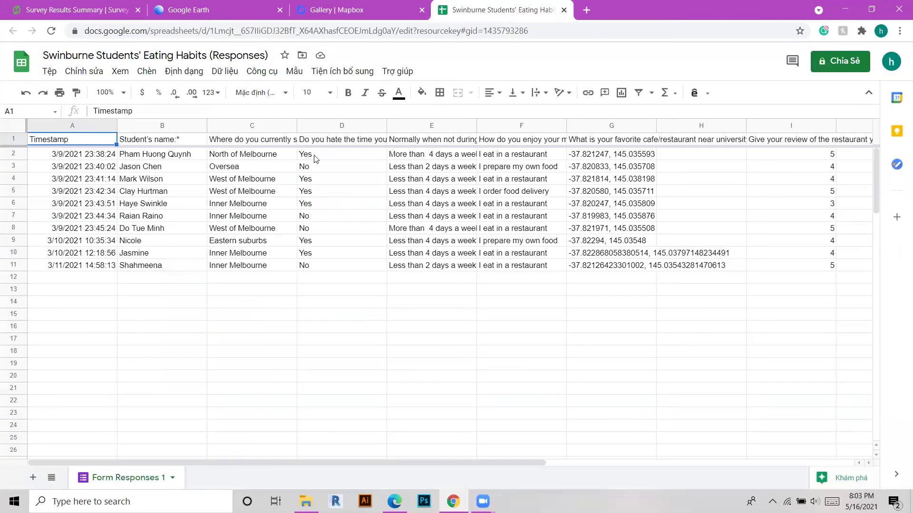
left_click(400, 18)
left_click(124, 17)
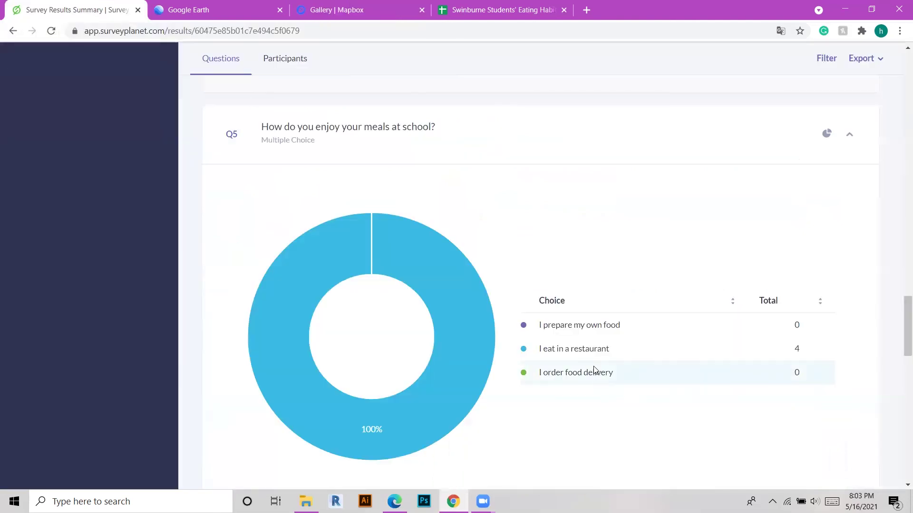
scroll(593, 371, "up", 20)
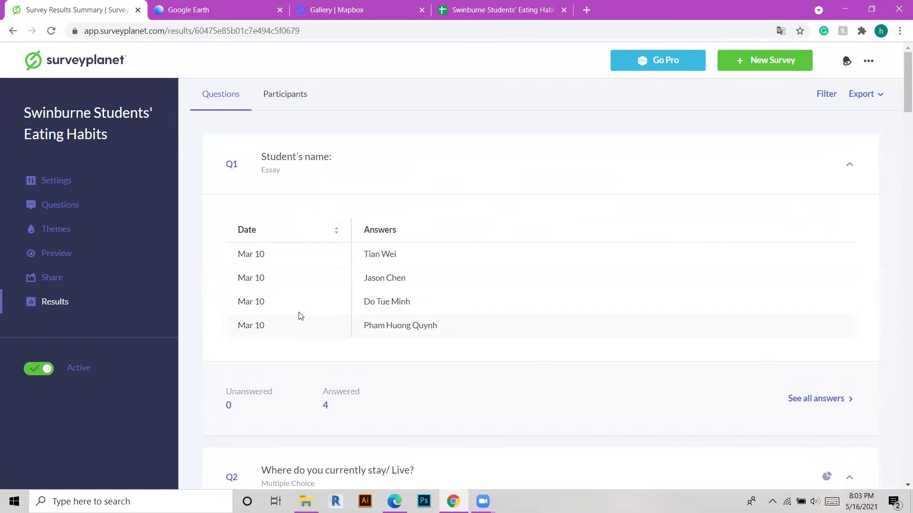
- Switch to the responses spreadsheet in Google Sheets and display its available download formats
left_click(494, 10)
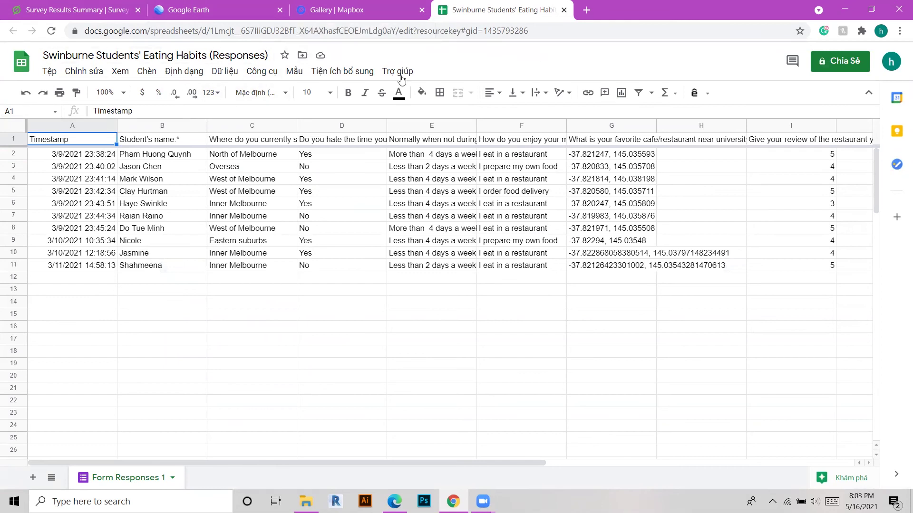
left_click(48, 73)
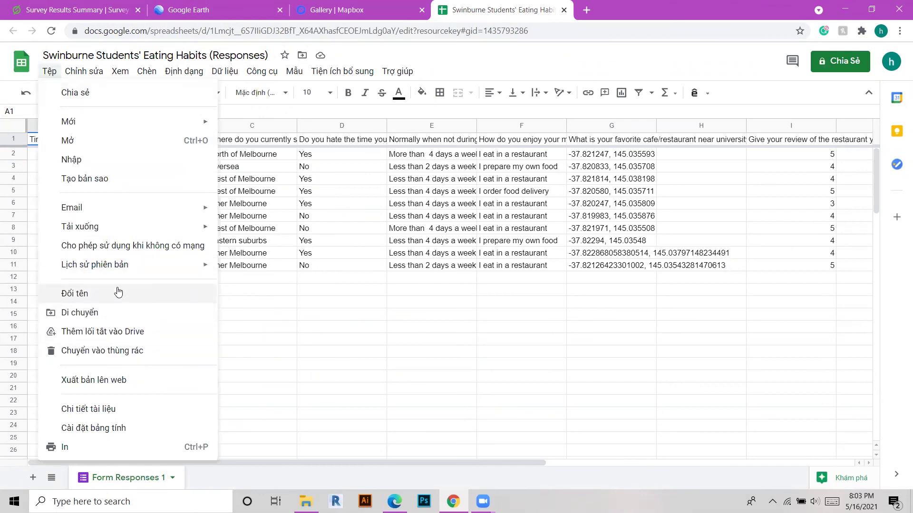
mouse_move(118, 227)
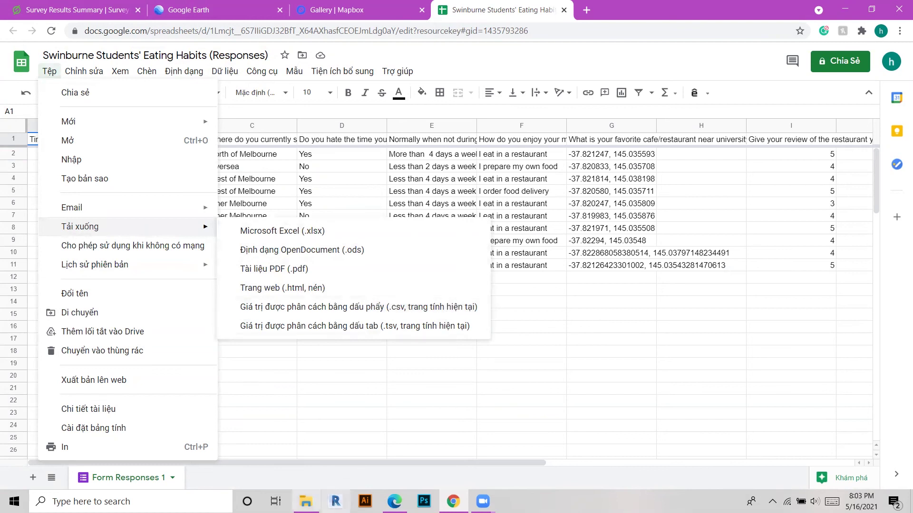
- In File Explorer, open the eating-habits responses CSV from the Desktop's urban/video task folder, inspect and close it, and return to Google Sheets
left_click(305, 501)
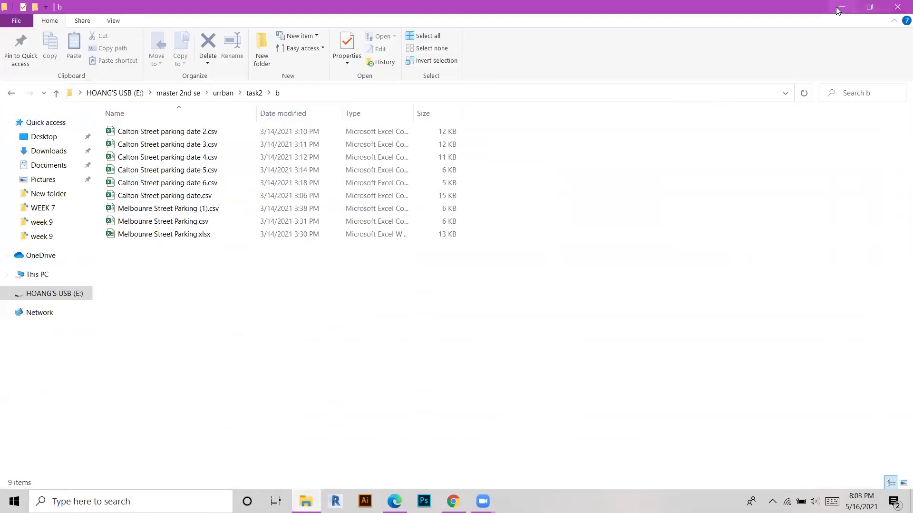
left_click(44, 136)
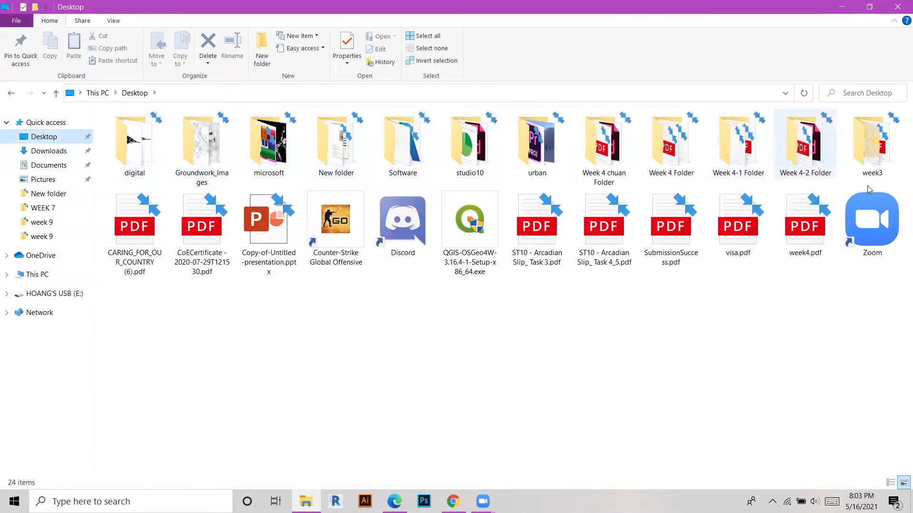
double_click(536, 143)
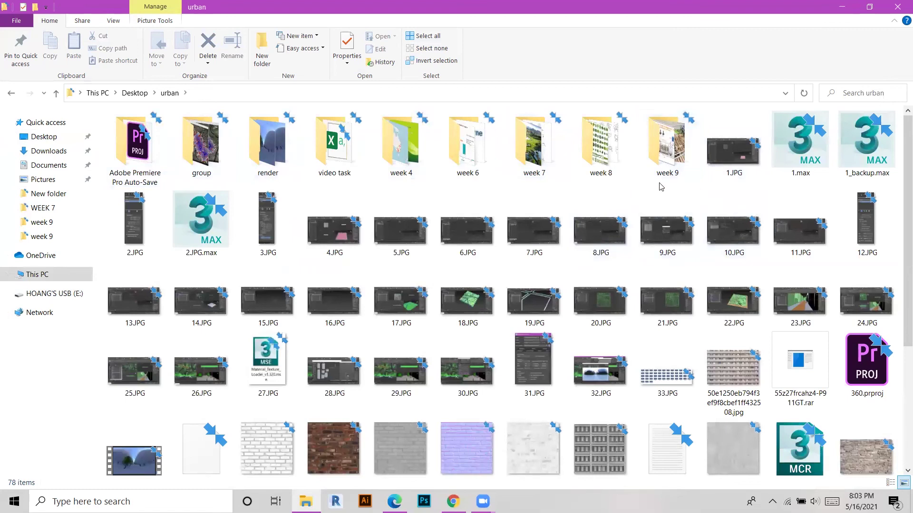
double_click(334, 145)
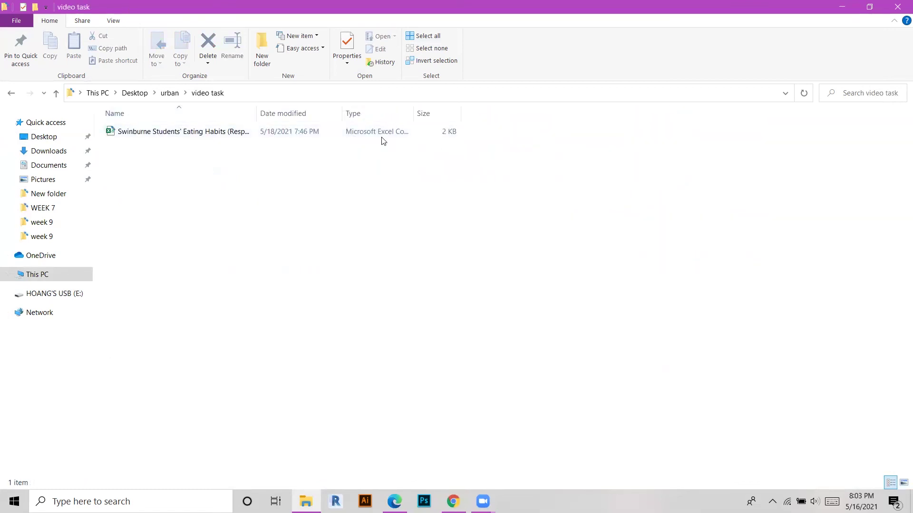
double_click(343, 133)
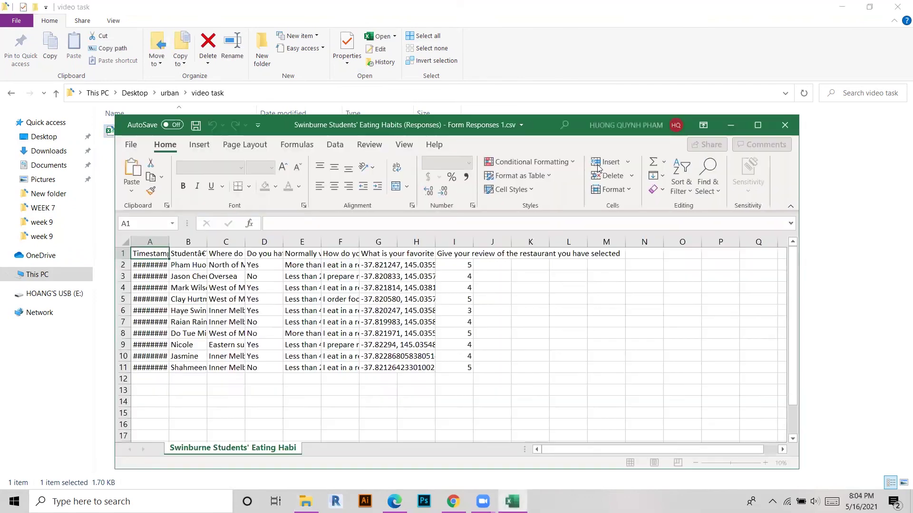
left_click(785, 125)
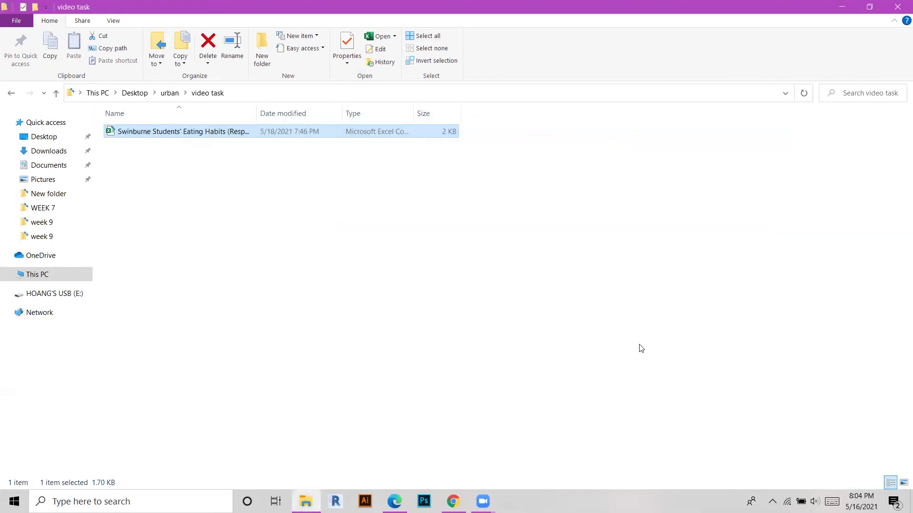
key("alt+Tab")
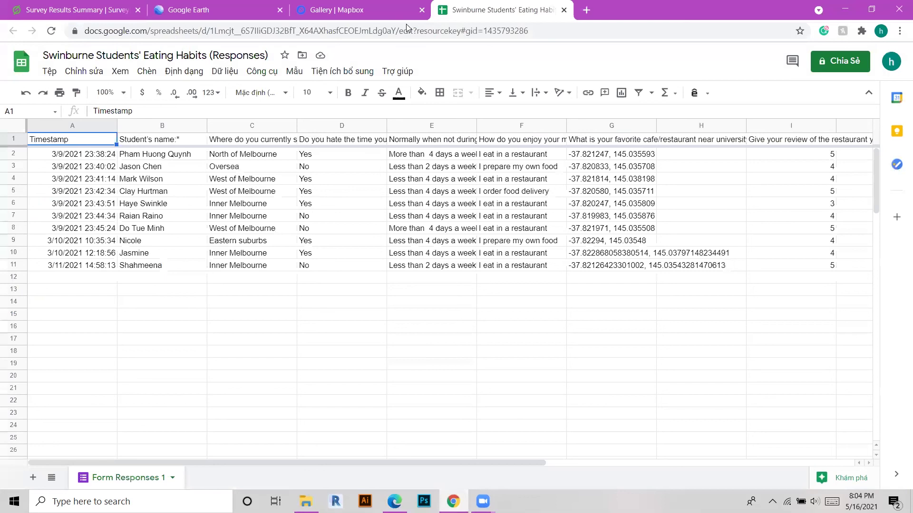
- Switch to Mapbox and open the list of datasets in Mapbox Studio
key("ctrl+shift+Tab")
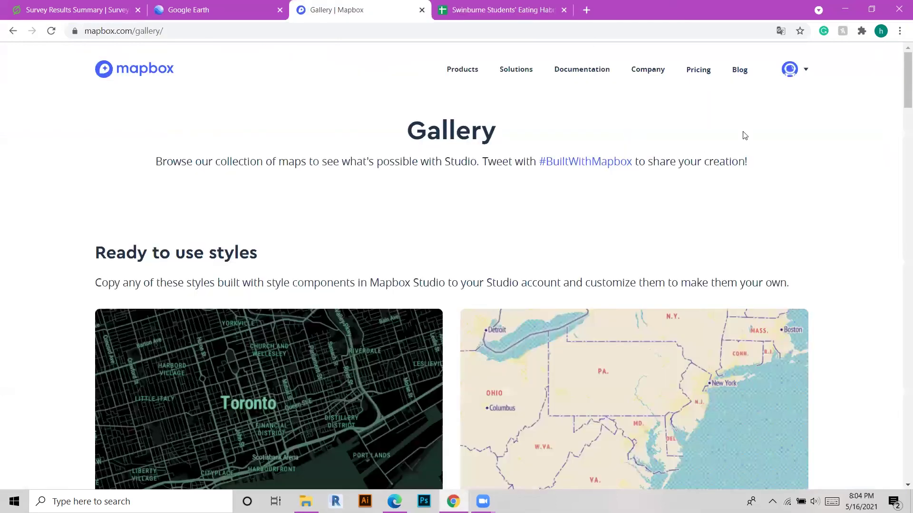
left_click(805, 69)
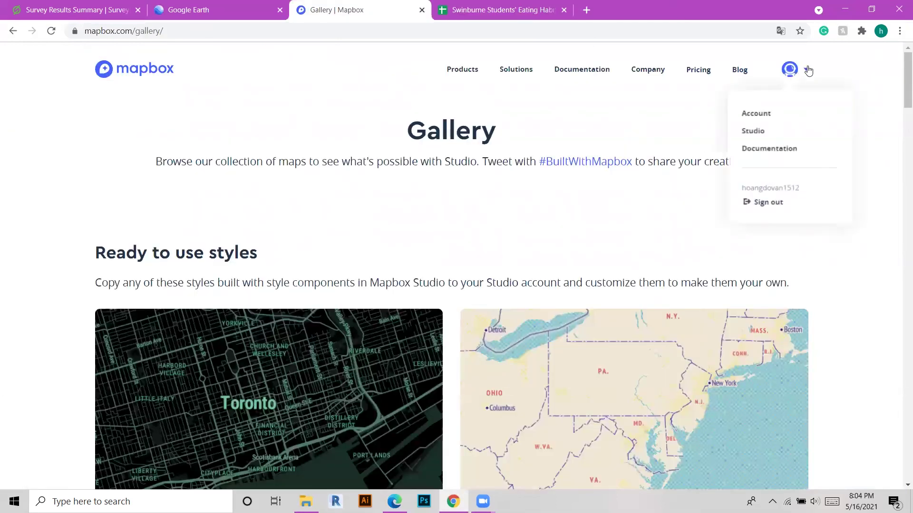
left_click(760, 135)
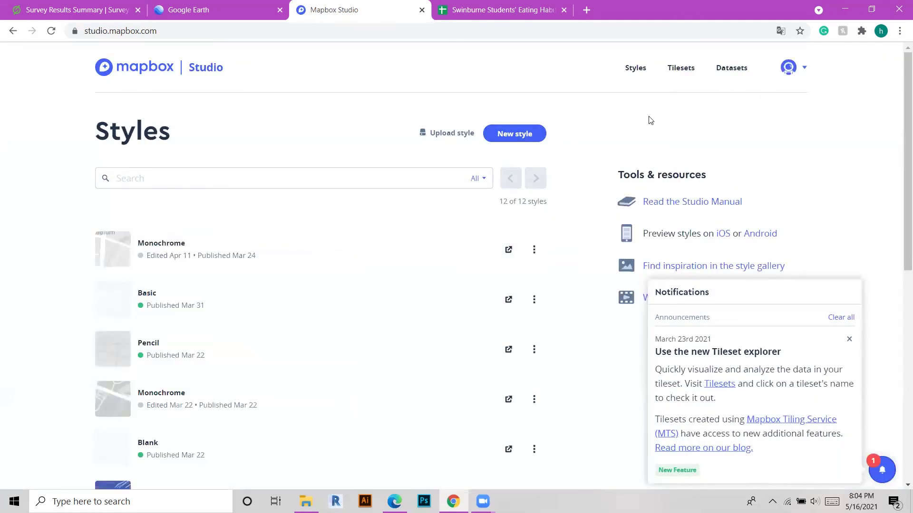
left_click(732, 68)
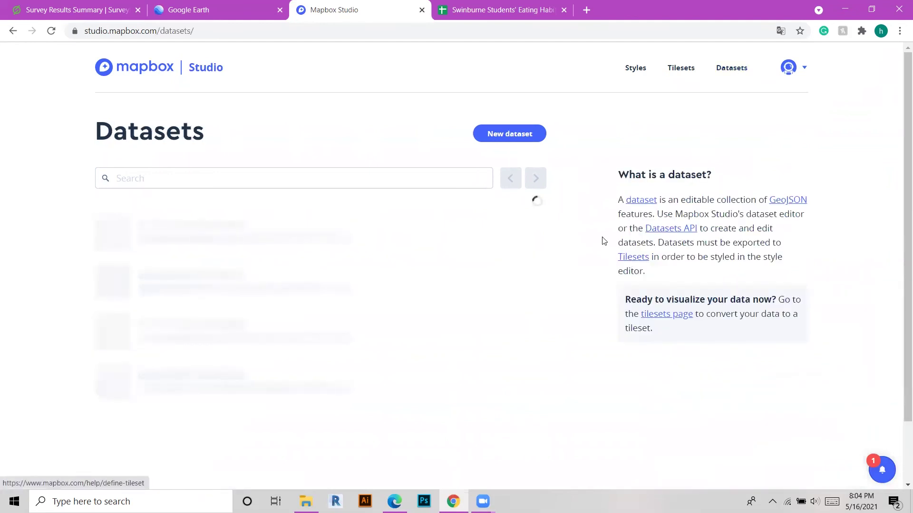
- Try to upload the eating-habits responses CSV from the Desktop's urban/video task folder as a new dataset, and close the dialog
left_click(523, 137)
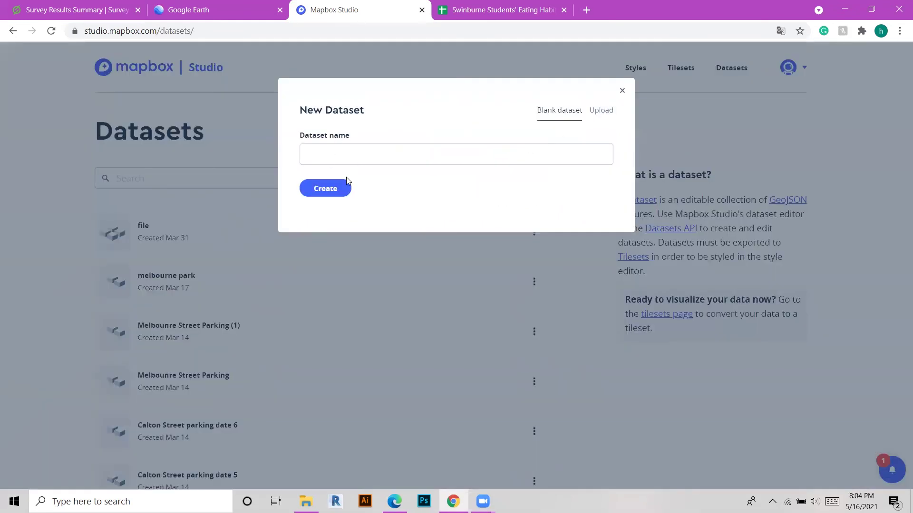
left_click(596, 113)
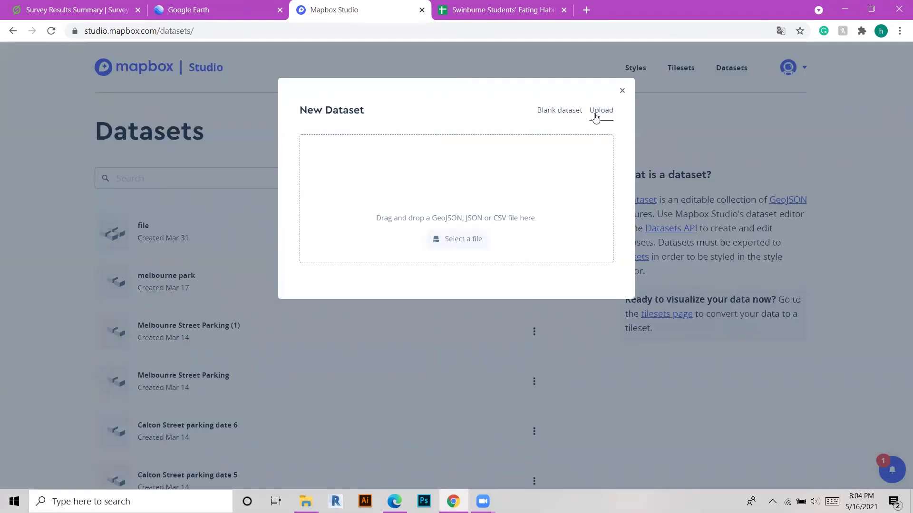
left_click(580, 243)
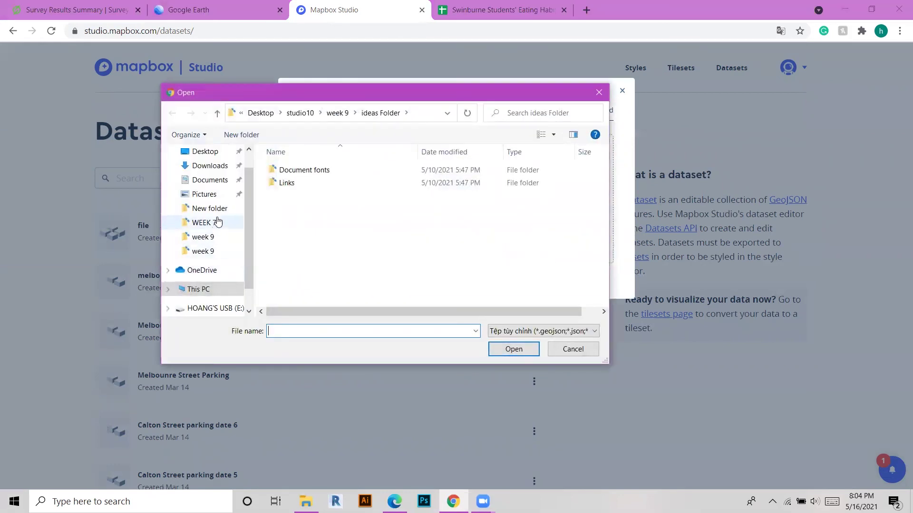
left_click(204, 151)
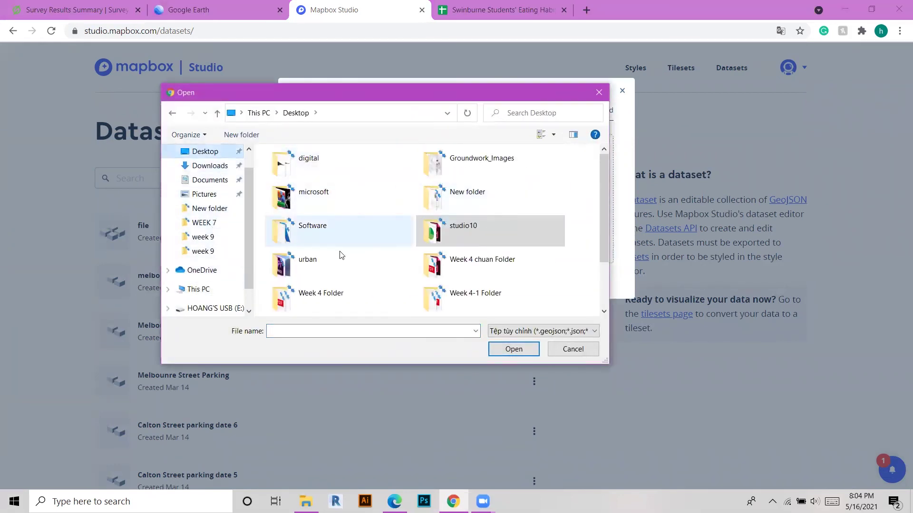
double_click(328, 262)
double_click(499, 188)
left_click(342, 171)
left_click(518, 348)
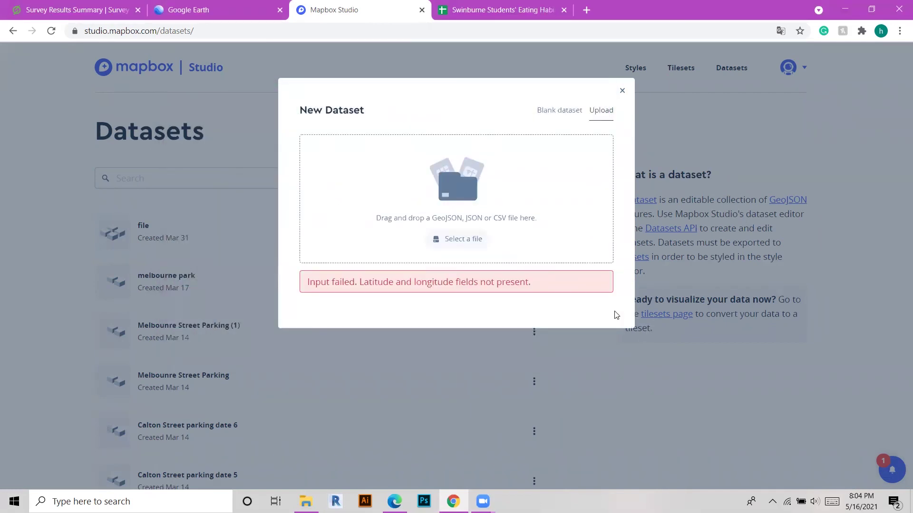
left_click(622, 91)
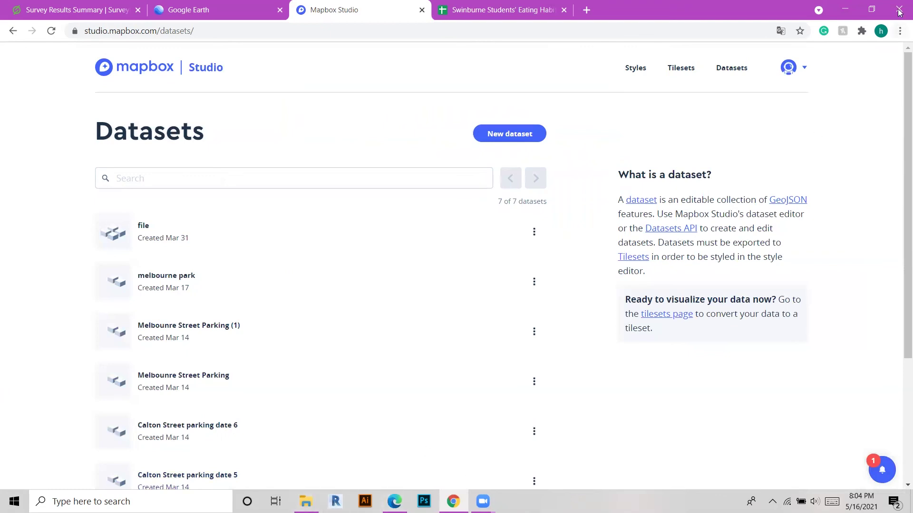
- In the video task folder, open the eating-habits responses CSV in Excel and examine the favourite restaurant coordinates
left_click(850, 7)
double_click(263, 133)
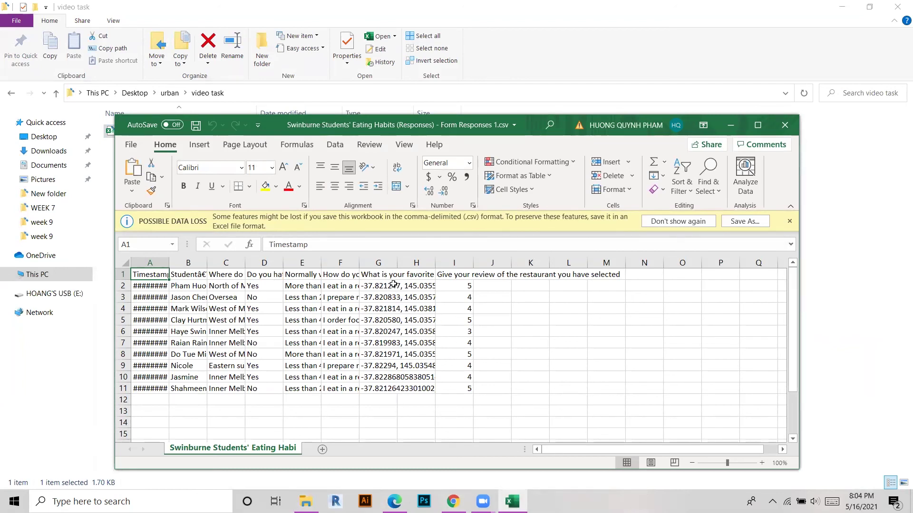
left_click(416, 281)
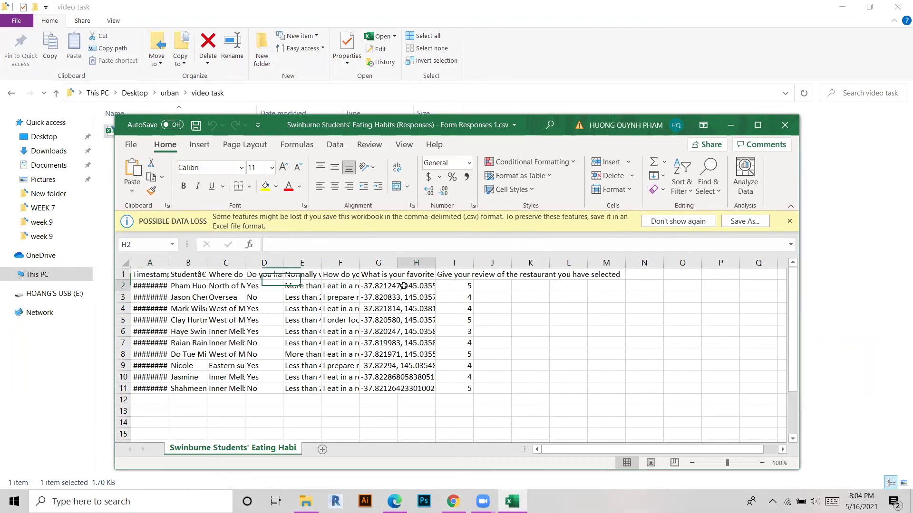
left_click(590, 305)
scroll(400, 375, "down", 2)
scroll(418, 356, "up", 2)
- Copy cells H2:H11 beside the favourite restaurant coordinates in the responses CSV
left_click(418, 284)
left_click_drag(417, 285, 423, 389)
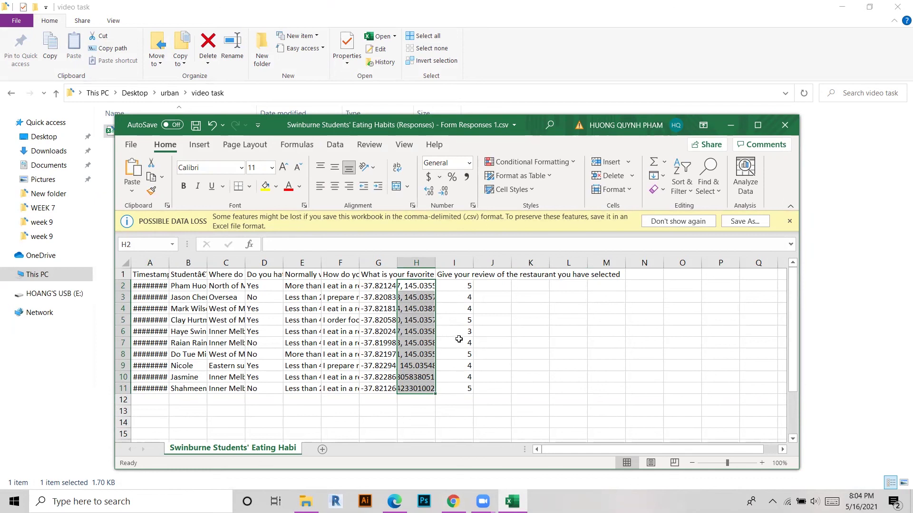
key("ctrl+c")
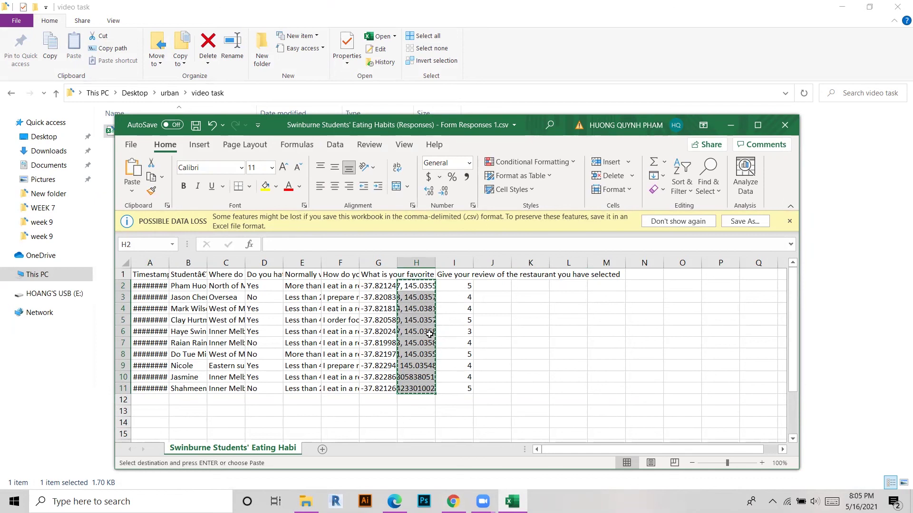
left_click(404, 296)
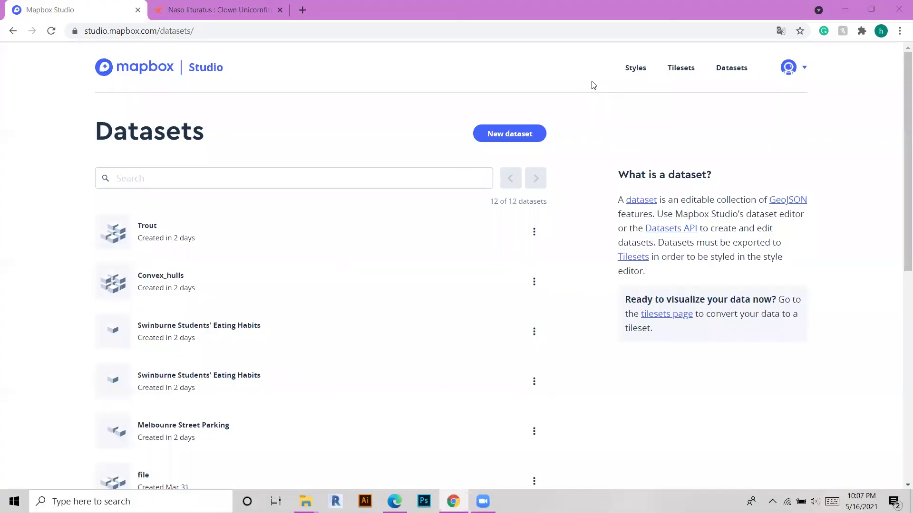
- In Mapbox Studio, start a new dataset from the file Swinburne Students' Eating Habits (Responses) - Form Responses 12.csv in the video task folder
left_click(535, 135)
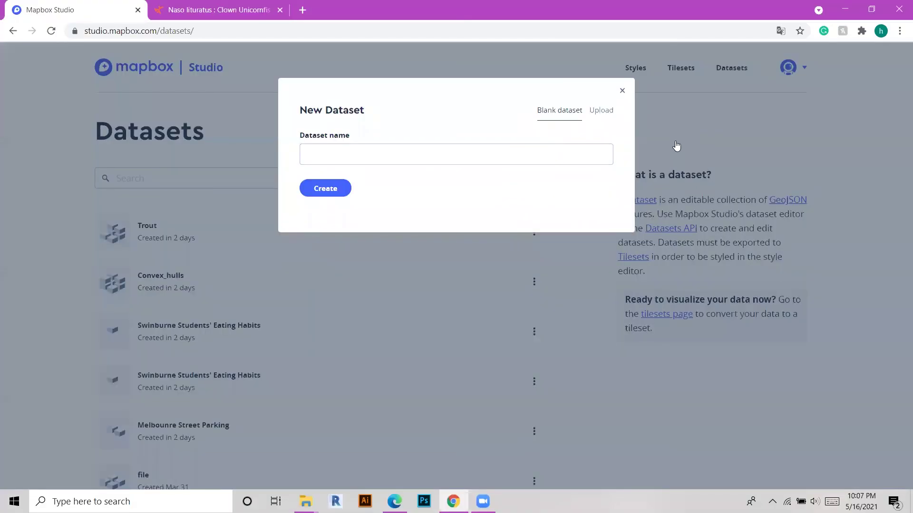
left_click(601, 112)
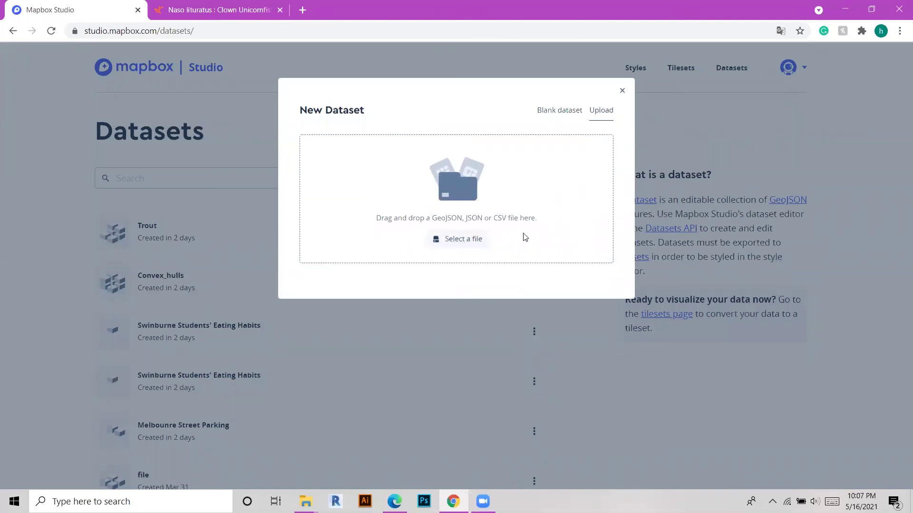
left_click(184, 239)
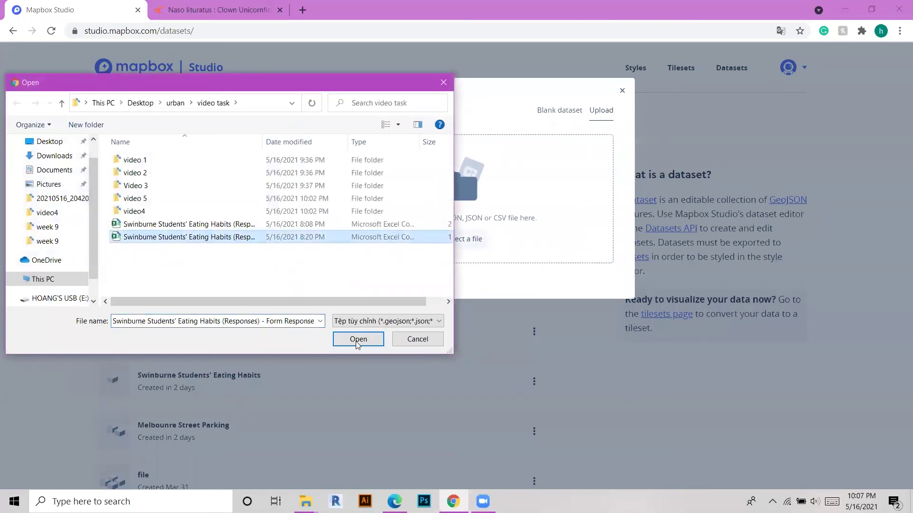
left_click(371, 342)
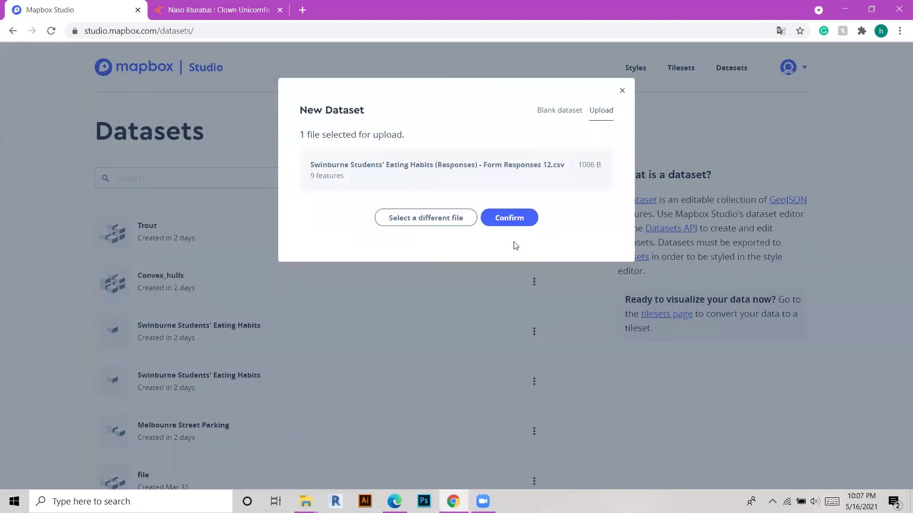
left_click(513, 220)
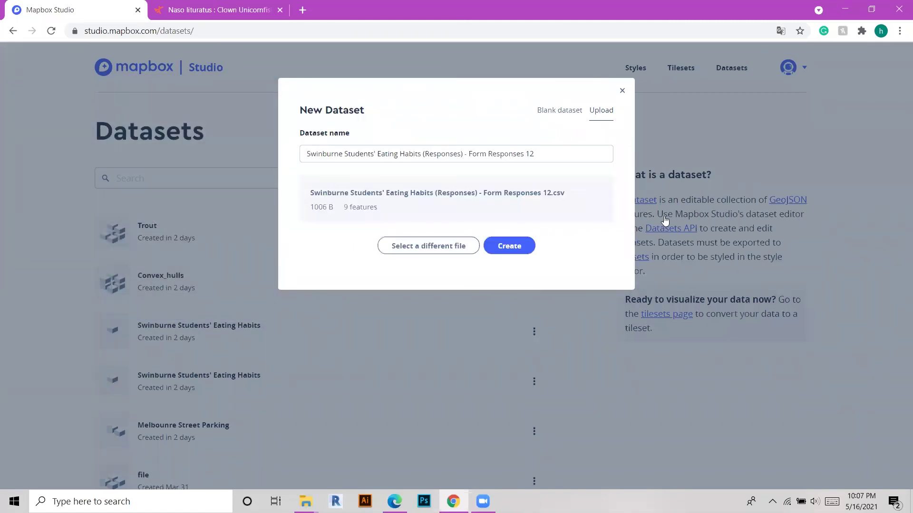
- Shorten the dataset name to "Swinburne Students' Eating Habits", create the dataset and open it in the dataset editor
left_click(494, 244)
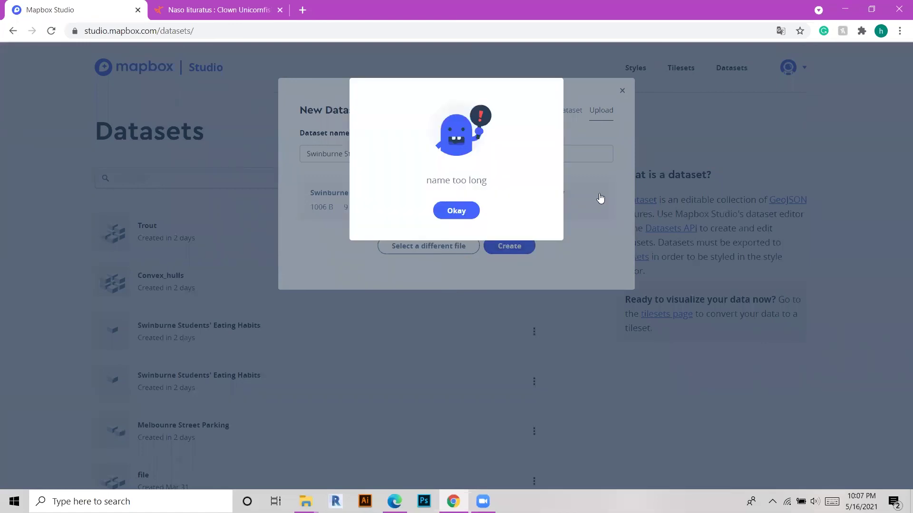
left_click(454, 211)
left_click_drag(532, 157, 417, 170)
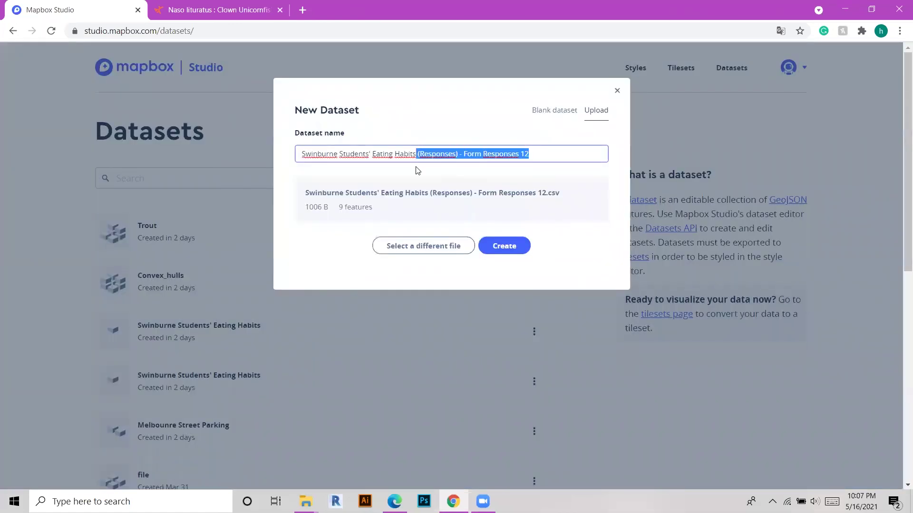
key("BackSpace")
left_click(510, 241)
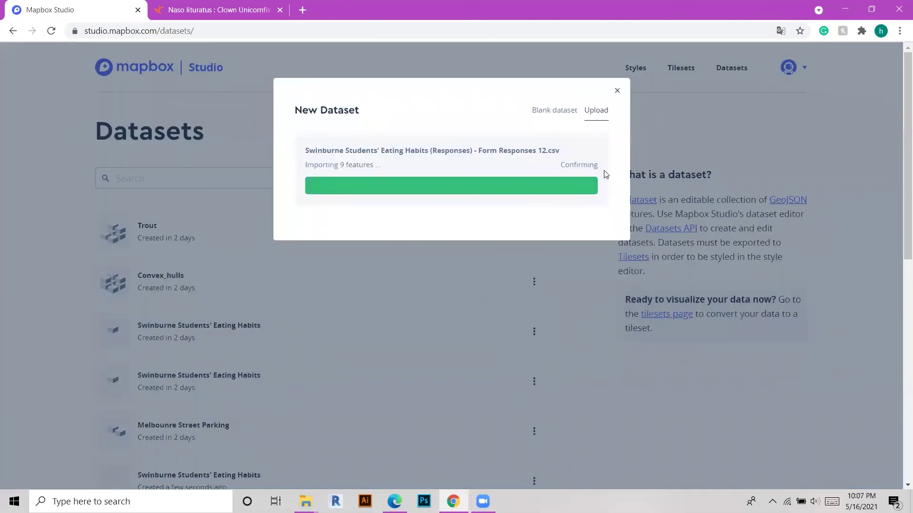
left_click(515, 229)
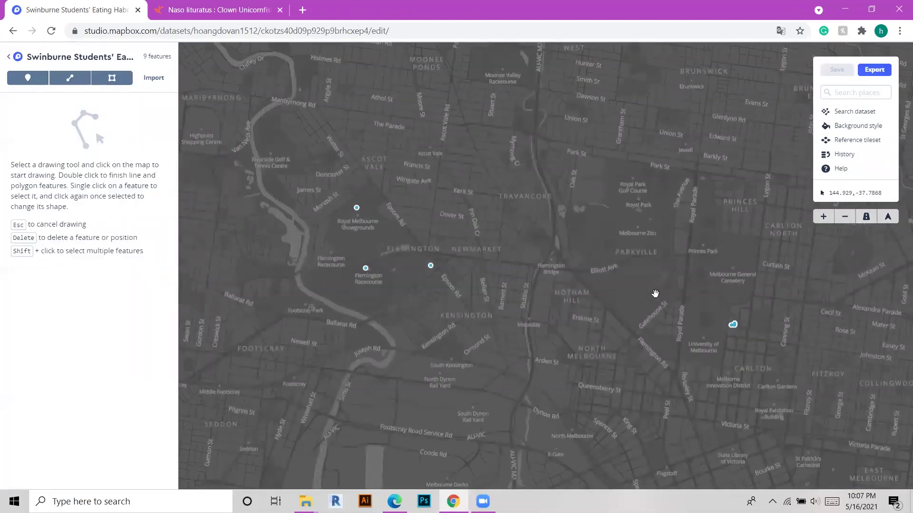
- Inspect the plotted points near Newman College, export the dataset to a new tileset named "Swinburne Students' Eating Habits" and copy its tileset ID
scroll(581, 200, "up", 1)
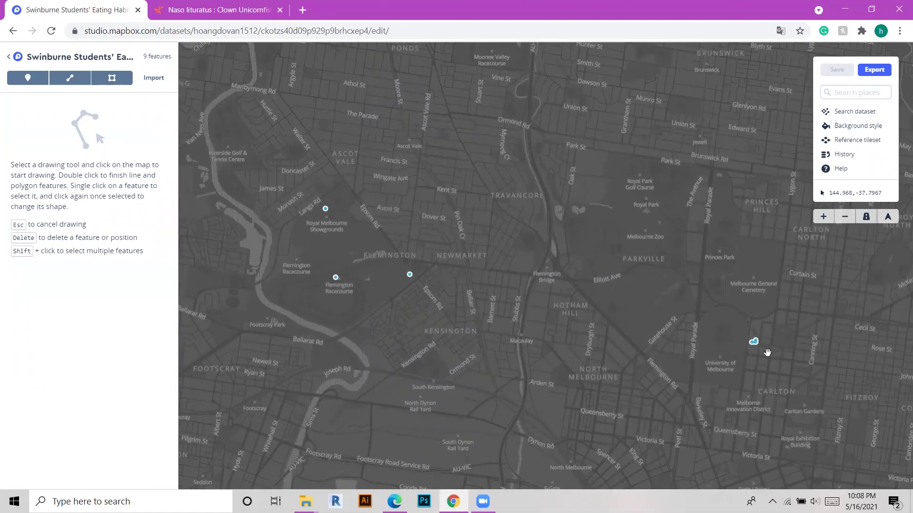
scroll(767, 353, "up", 3)
left_click_drag(713, 357, 527, 316)
left_click(516, 297)
key("Escape")
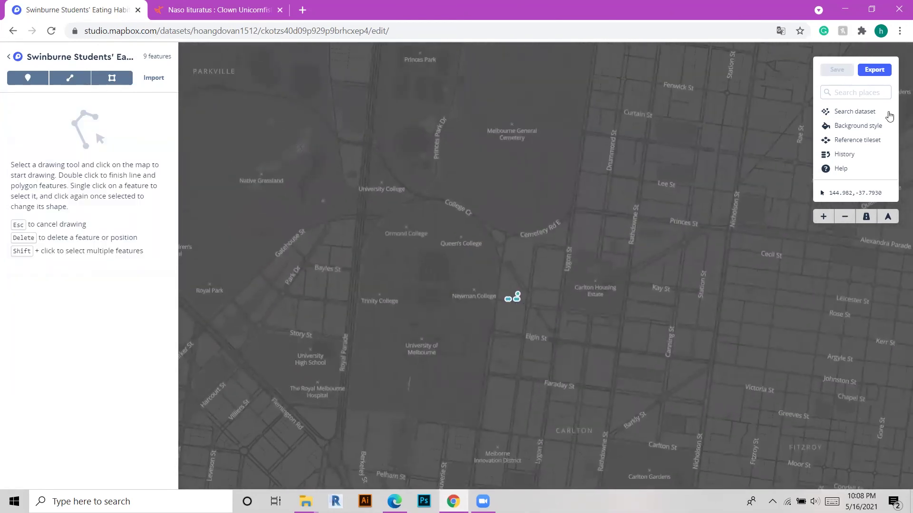
left_click(879, 71)
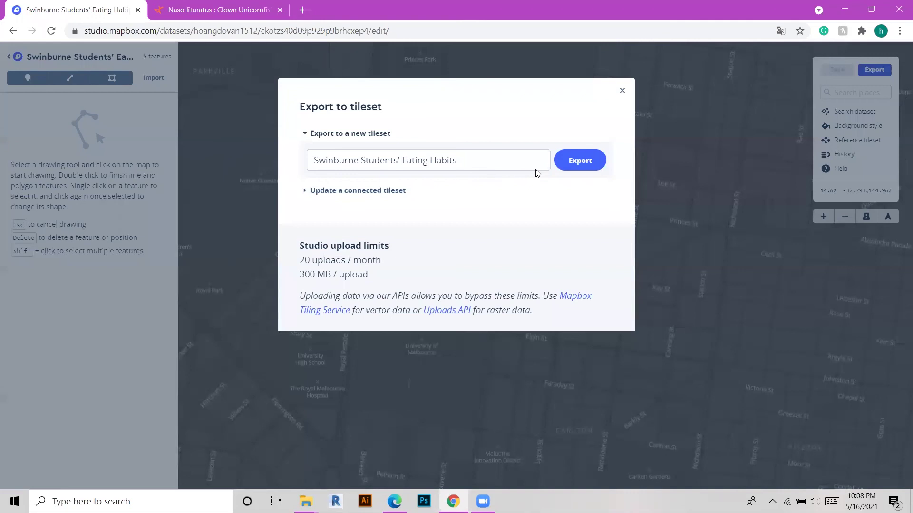
left_click(576, 162)
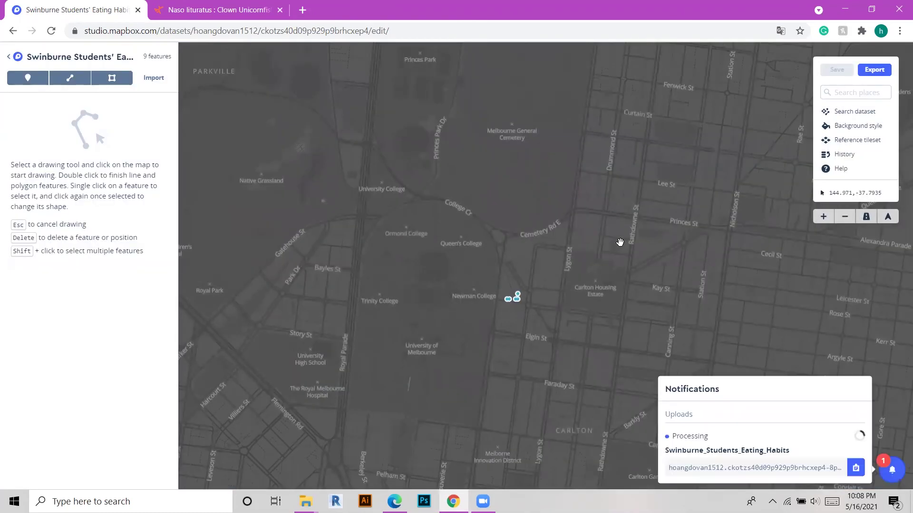
left_click(856, 468)
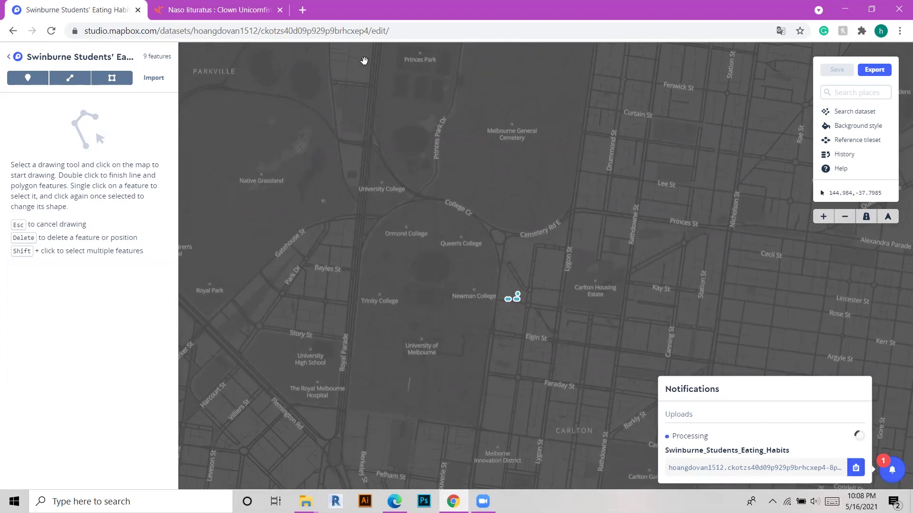